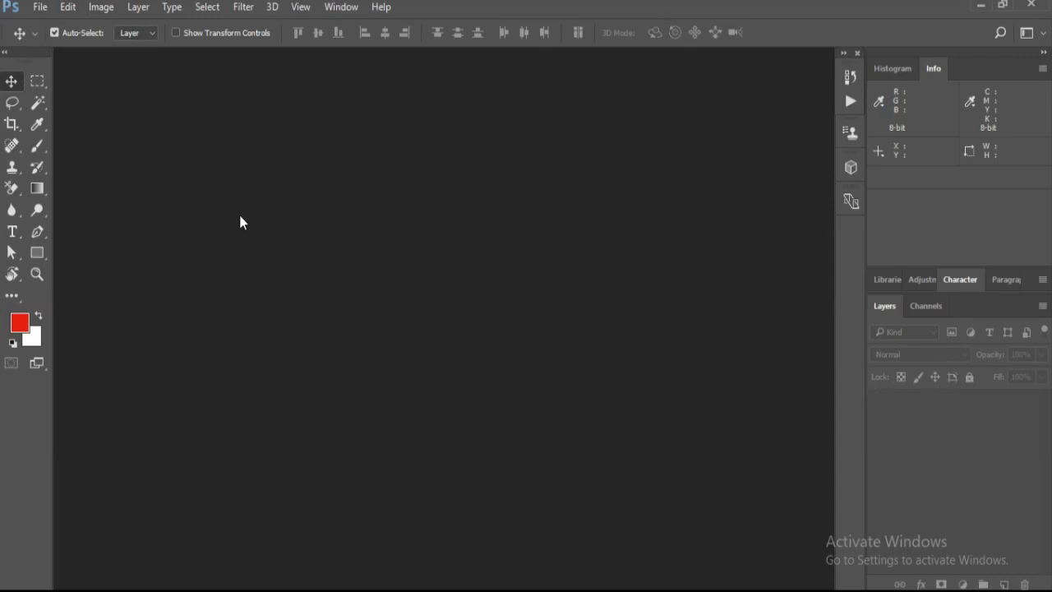
Open the settings for creating a new document
left_click(189, 181)
left_click(40, 7)
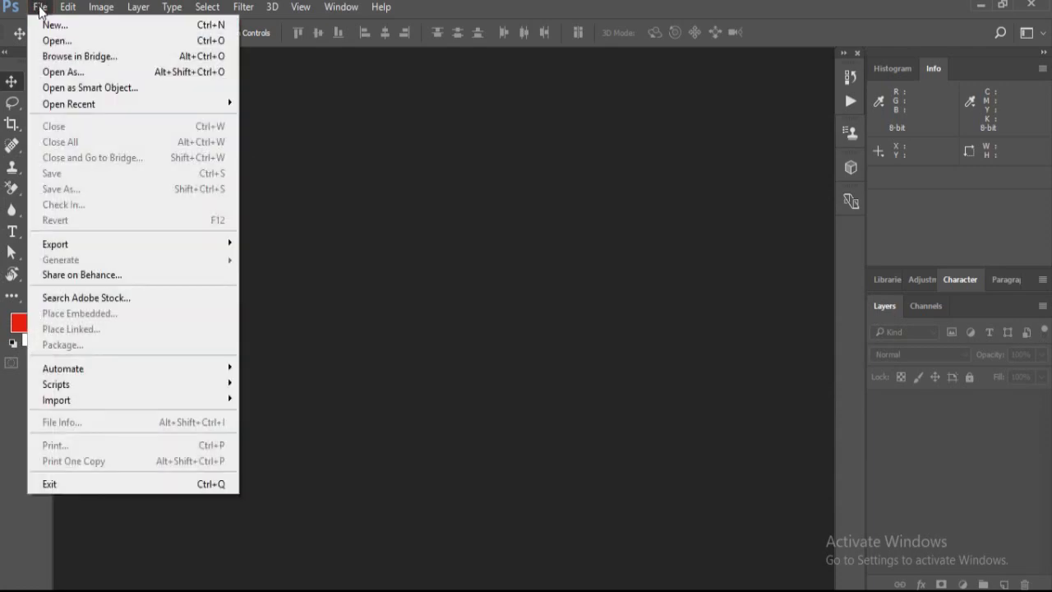
left_click(46, 26)
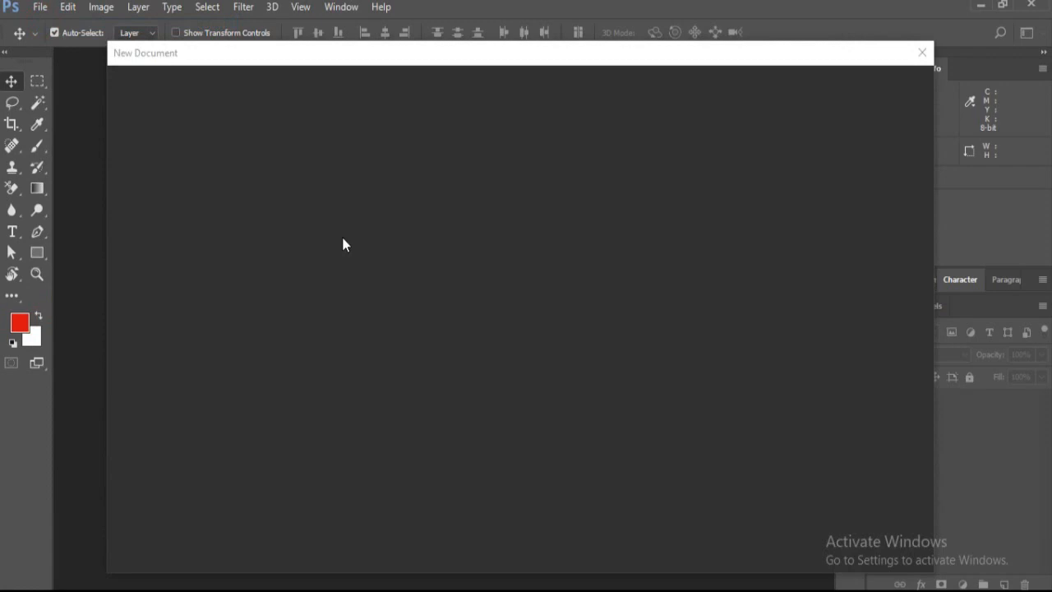
mouse_move(368, 52)
left_mouse_down()
mouse_move(382, 76)
mouse_move(385, 64)
left_mouse_up()
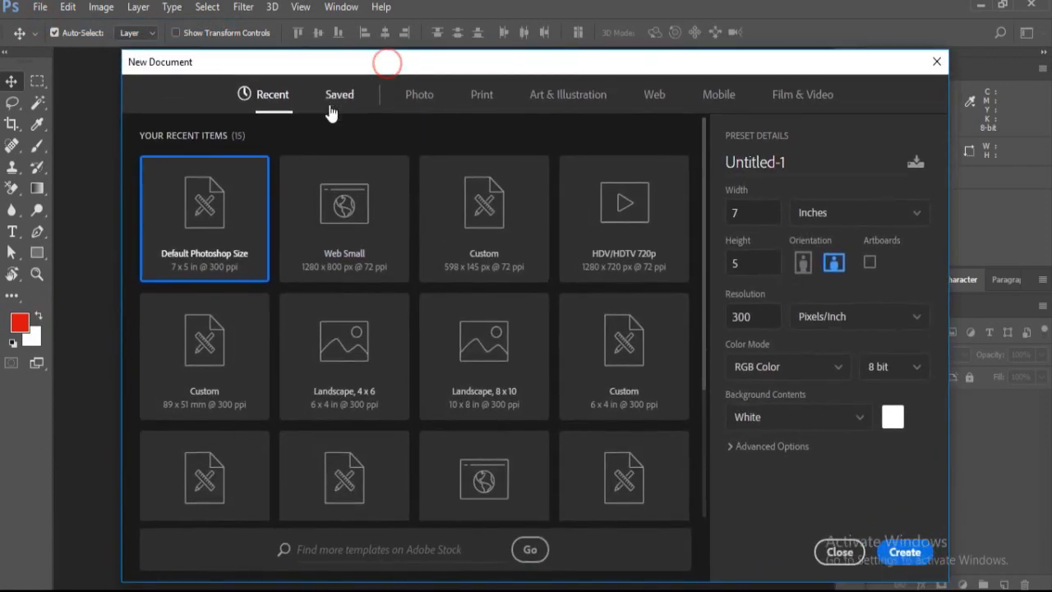
Examine the blank document presets for Photo, Print, Art & Illustration, Web, Mobile and Film & Video
left_click(418, 96)
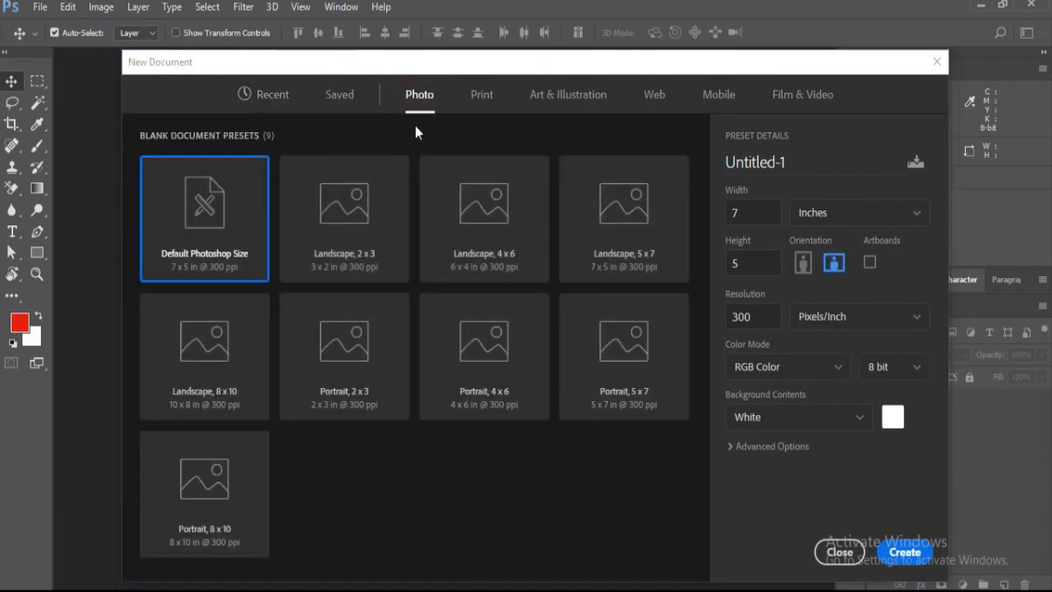
left_click(478, 98)
left_click(549, 98)
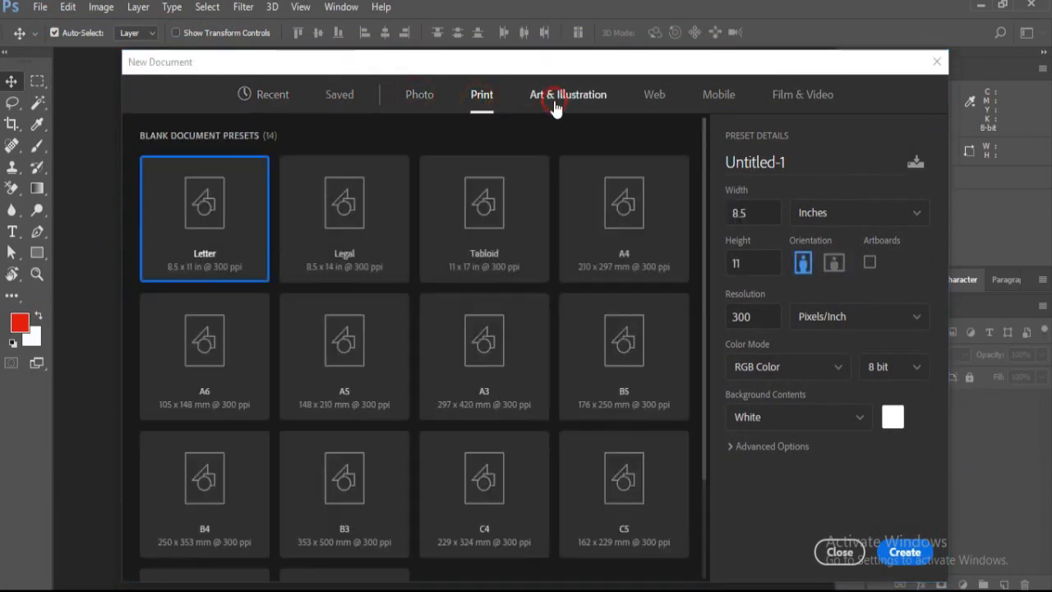
left_click(660, 105)
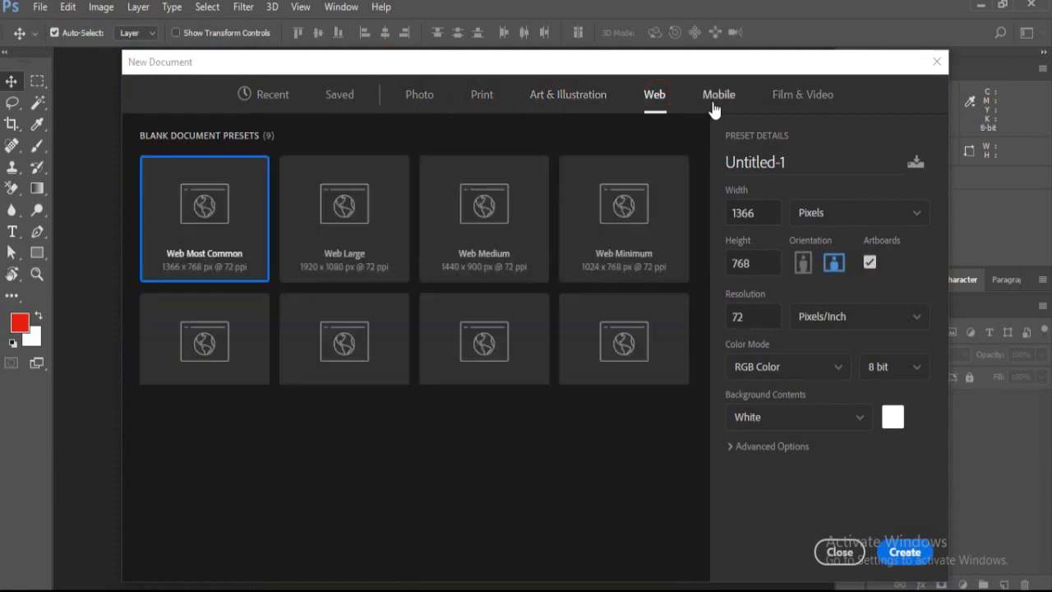
left_click(712, 107)
left_click(809, 107)
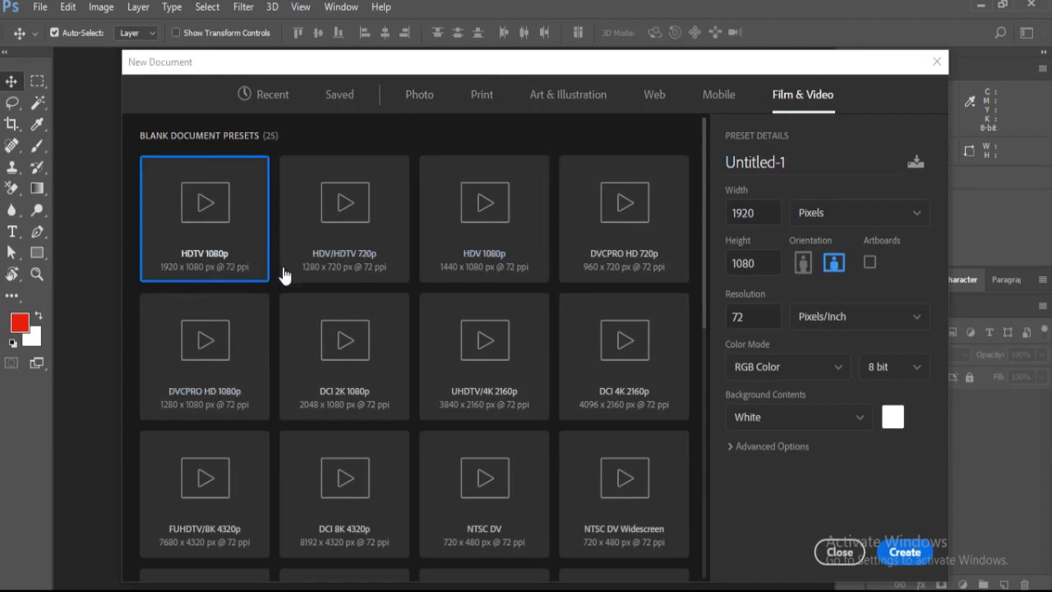
left_click(417, 97)
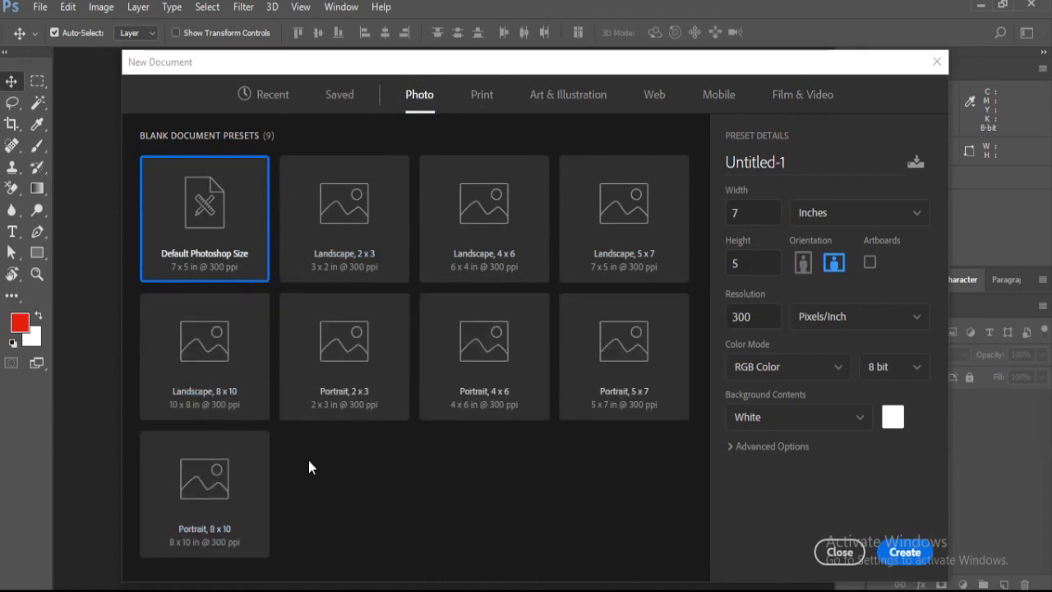
left_click(505, 112)
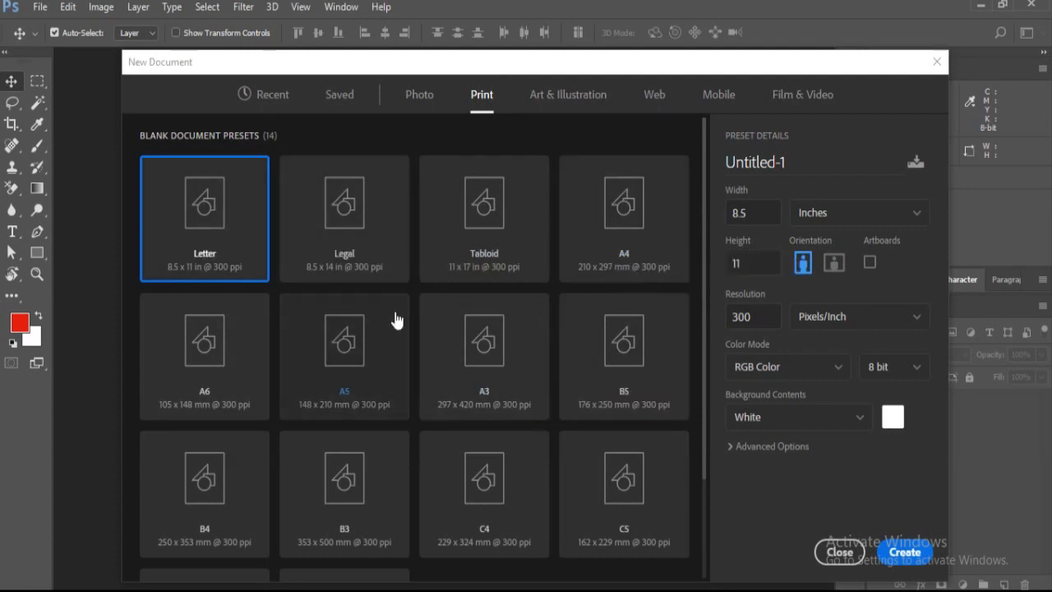
left_click(556, 100)
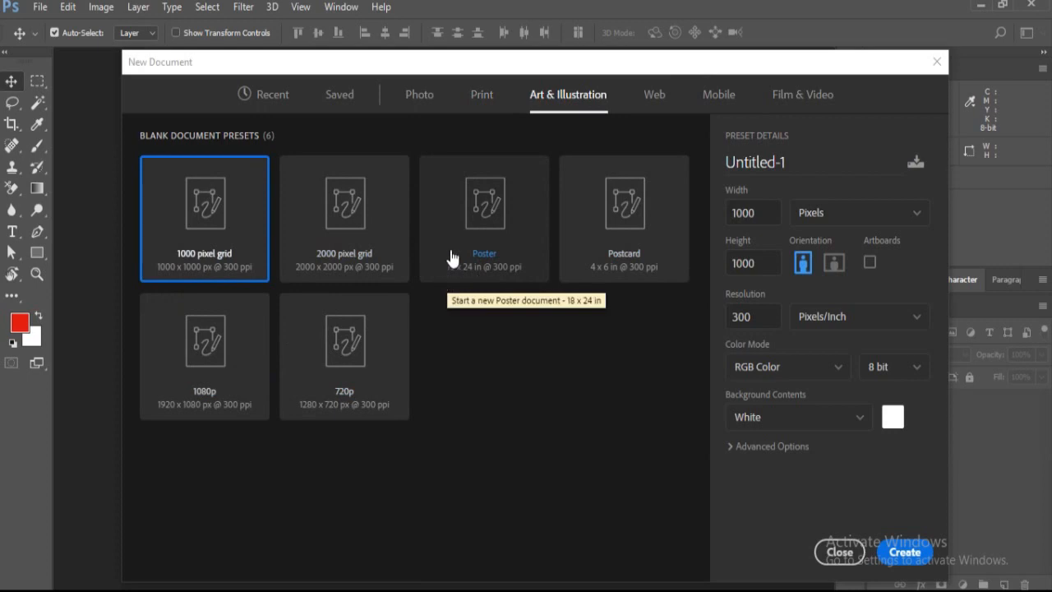
left_click(656, 97)
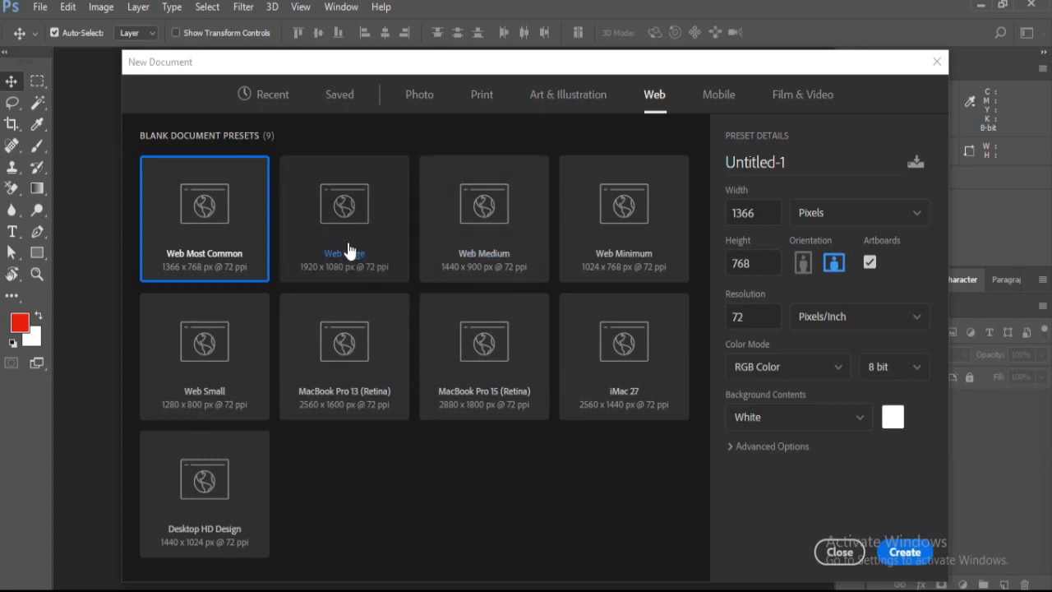
left_click(718, 92)
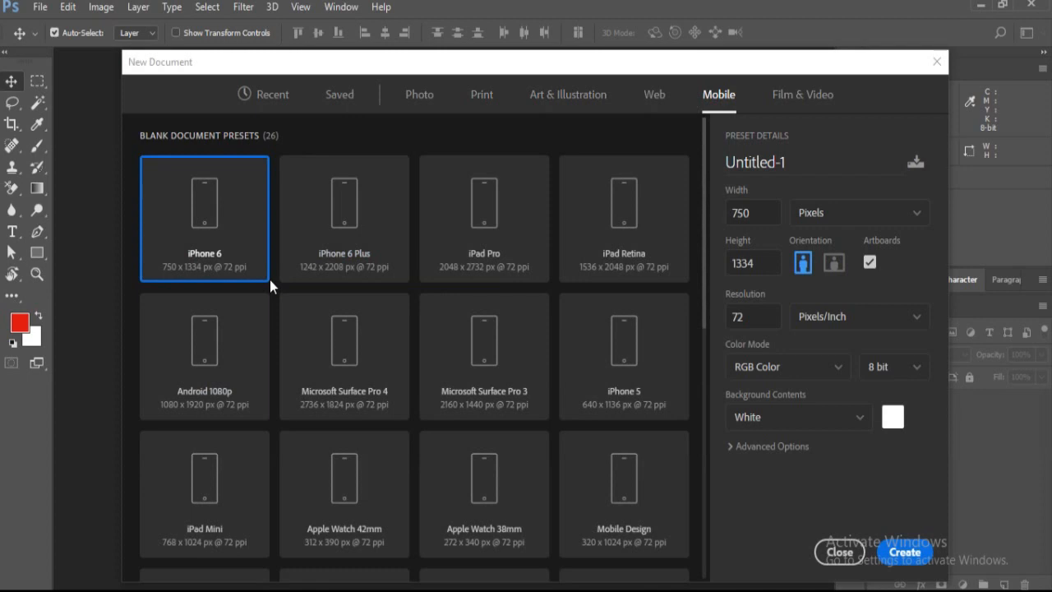
left_click_drag(705, 187, 693, 145)
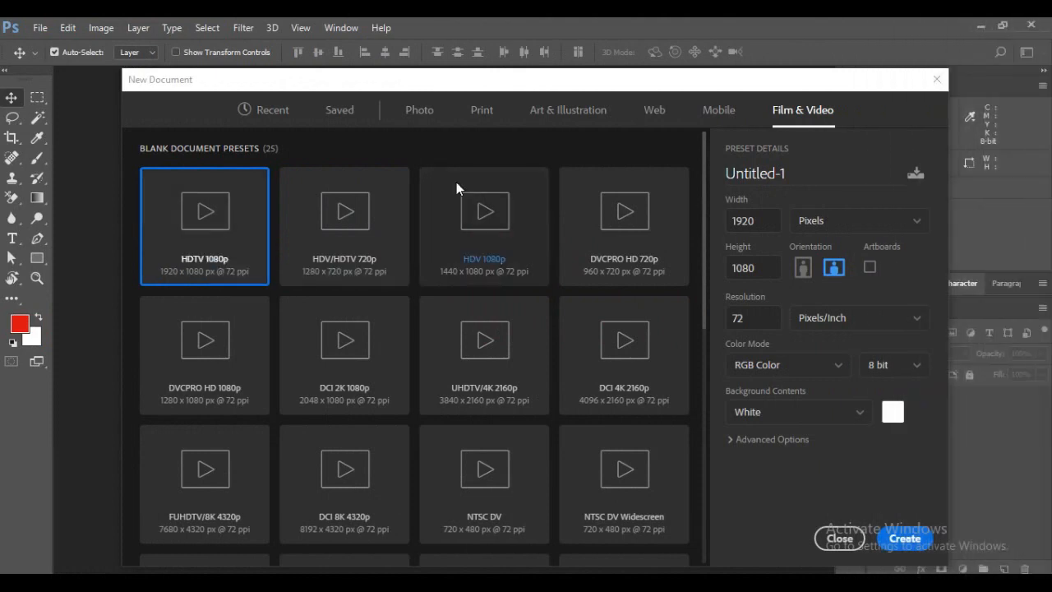
Create a new document from the Photo preset Default Photoshop Size, 7 x 5 in at 300 ppi
left_click(417, 122)
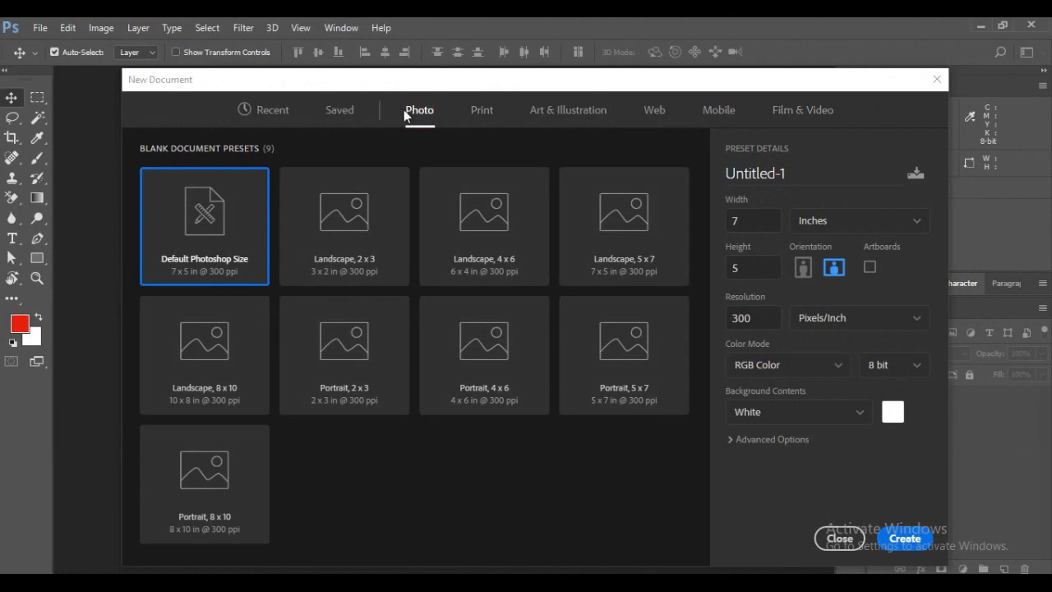
left_click(203, 221)
left_click(916, 540)
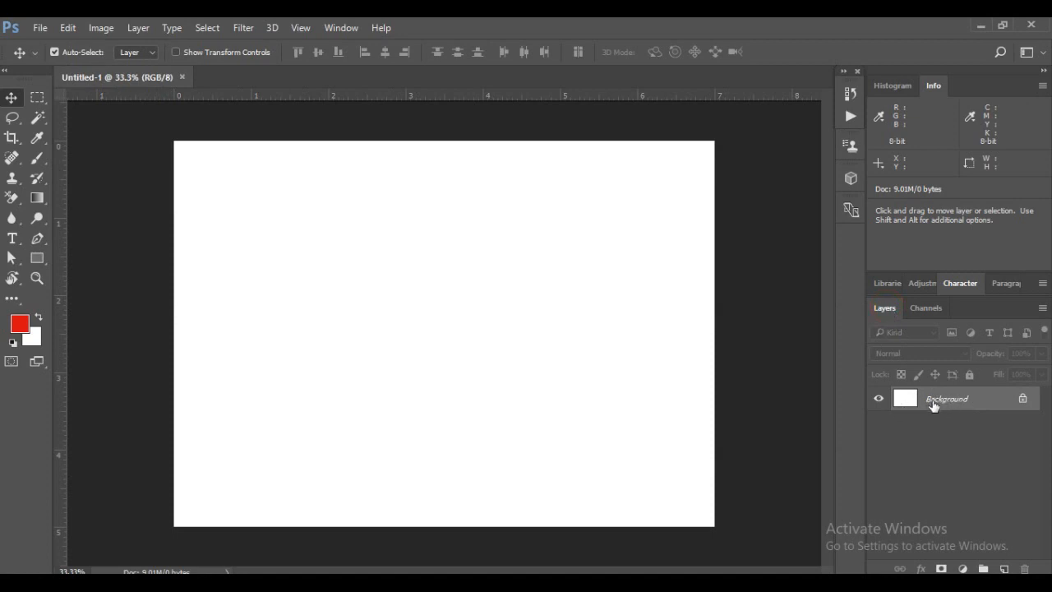
Unlock the Background layer and toggle its visibility off and back on
left_click(878, 401)
left_click(1023, 399)
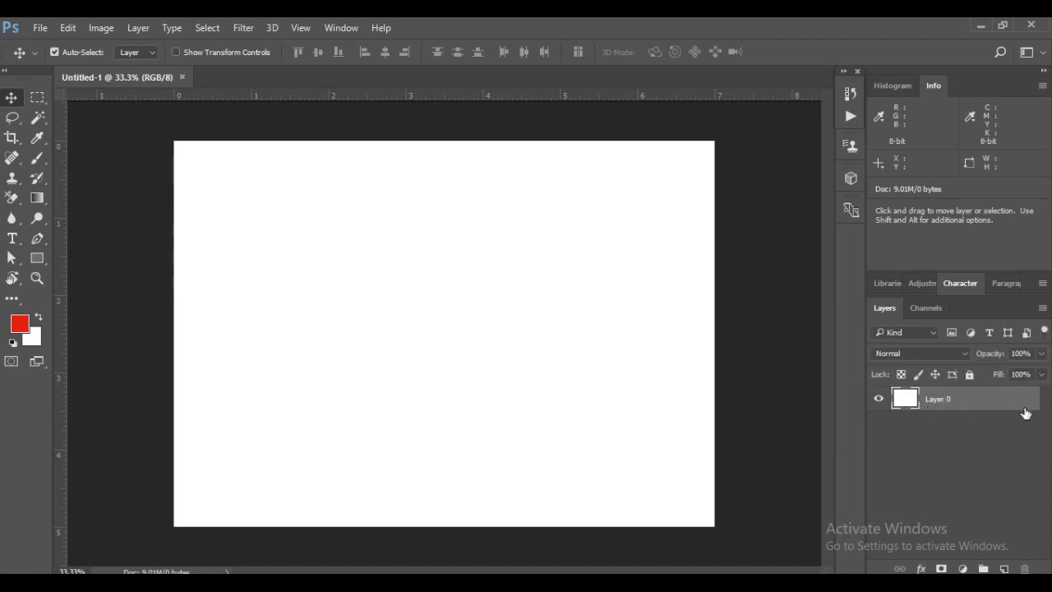
left_click(877, 400)
key("h")
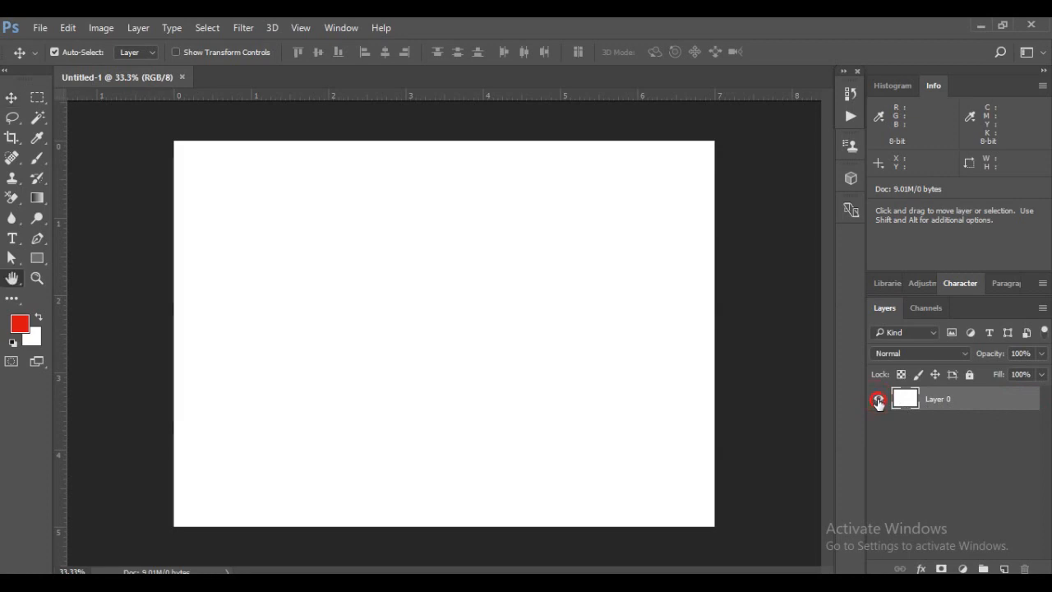
double_click(878, 399)
left_click(757, 146)
left_click(878, 400)
left_click(877, 400)
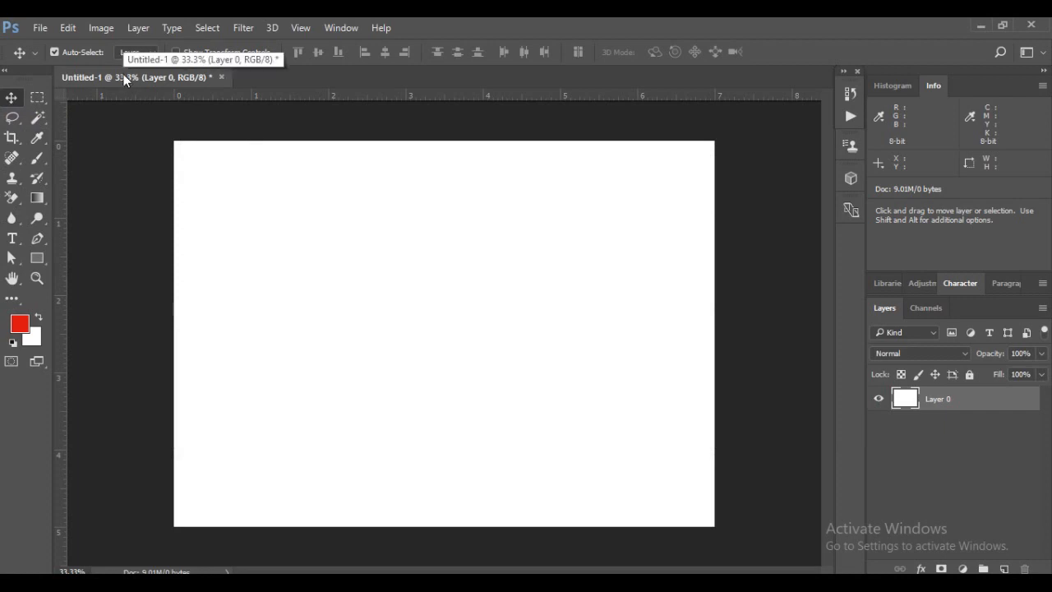
Open the image apple-applications-apps-cell-phone-607812.jpg from the online course folder
left_click(38, 27)
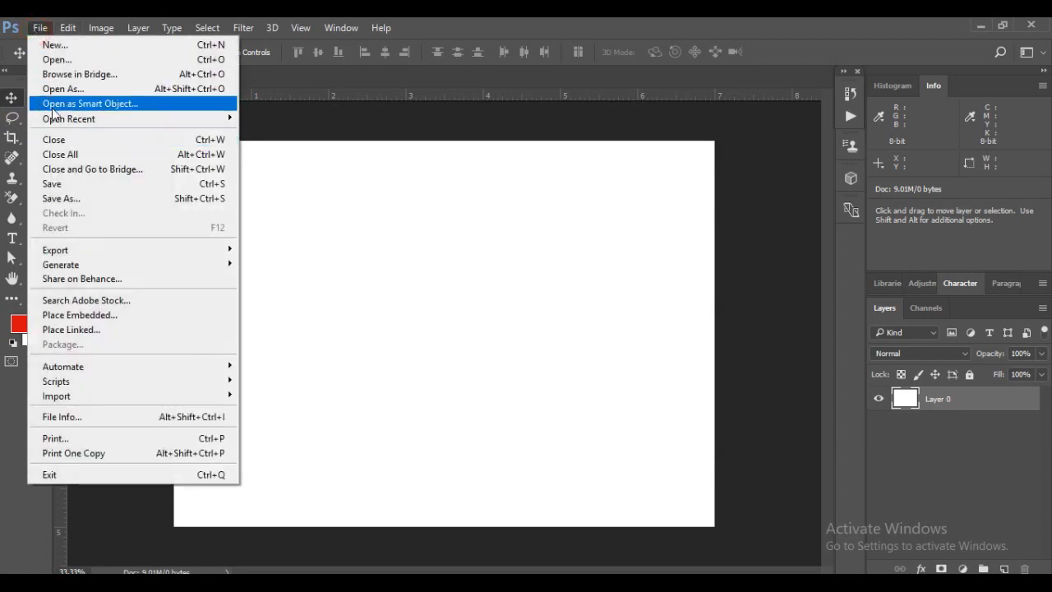
left_click(55, 61)
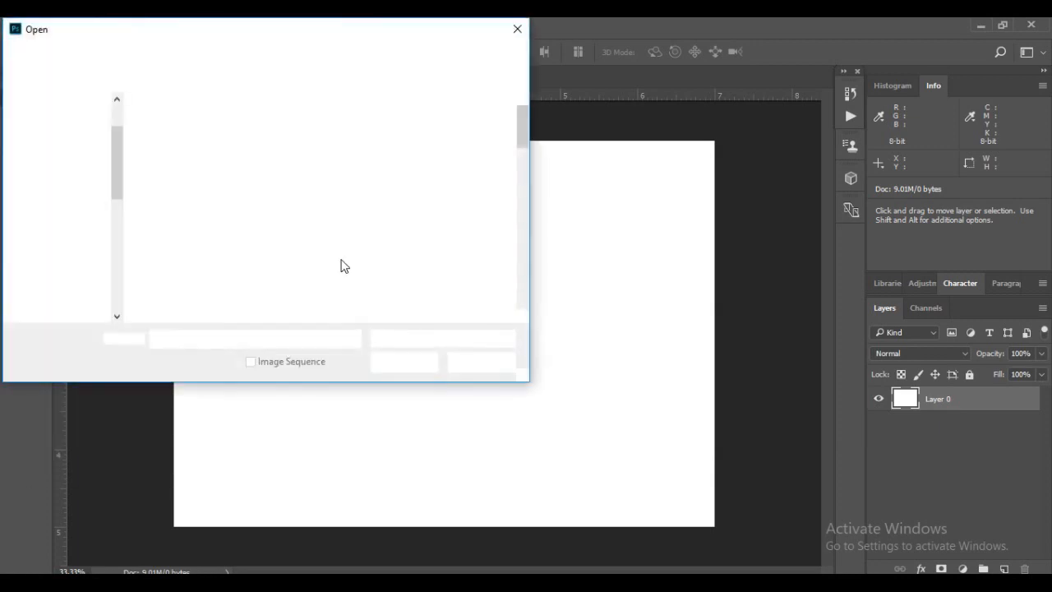
mouse_move(521, 123)
left_mouse_down()
mouse_move(520, 151)
mouse_move(519, 138)
left_mouse_up()
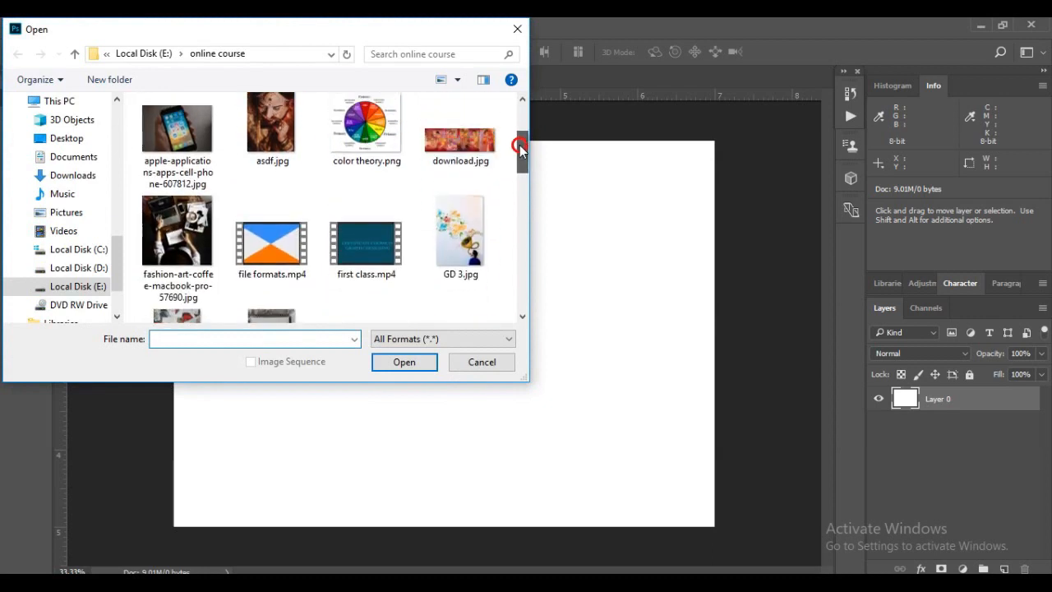
left_click(156, 152)
left_click(396, 363)
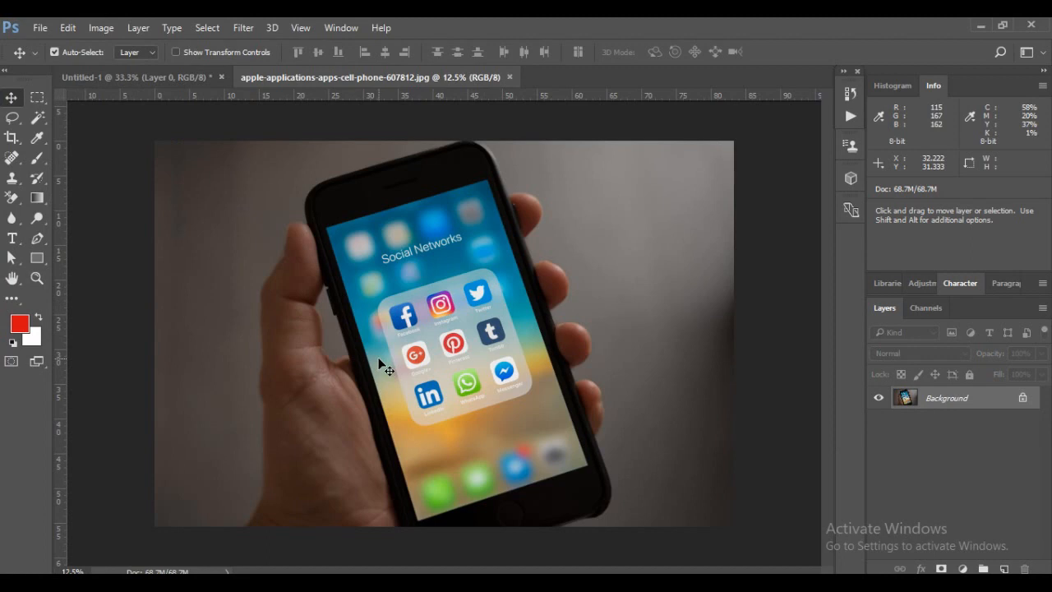
Compare the blank document and the phone photo by switching between the two open files
left_click(152, 78)
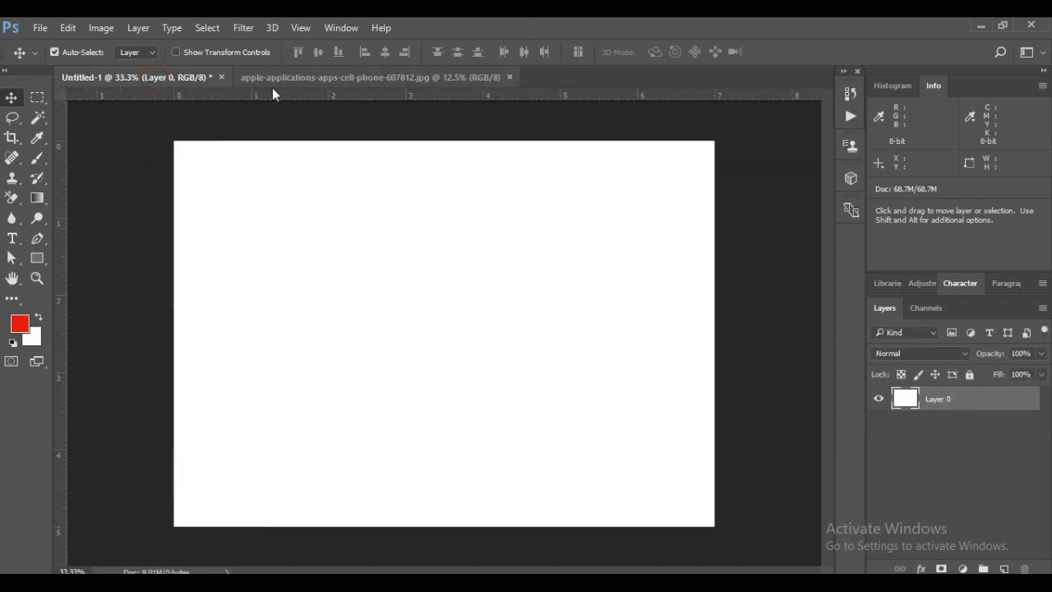
left_click(292, 79)
left_click(166, 78)
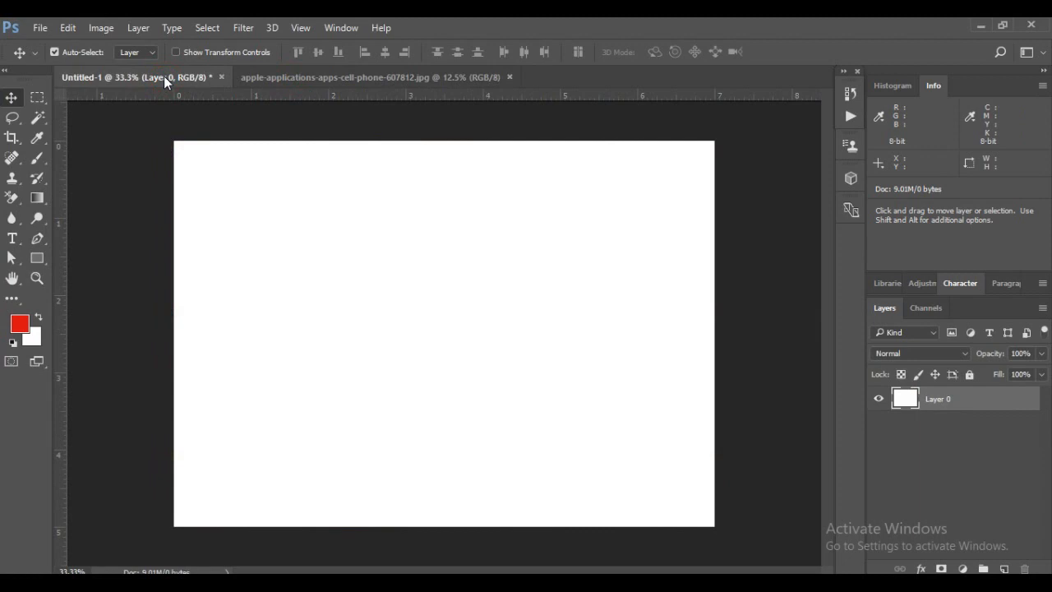
left_click(346, 80)
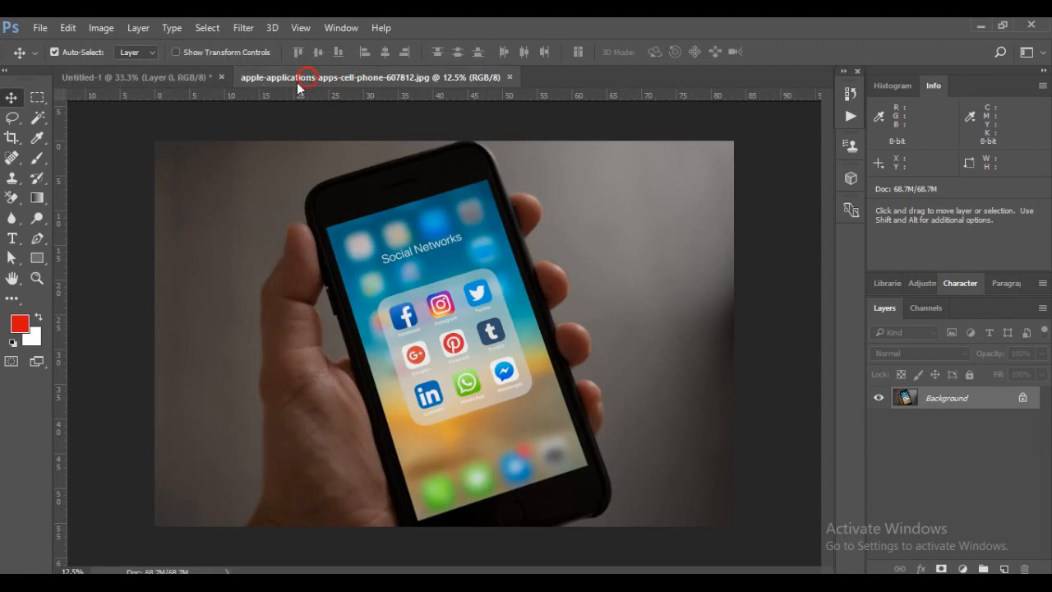
left_click(181, 76)
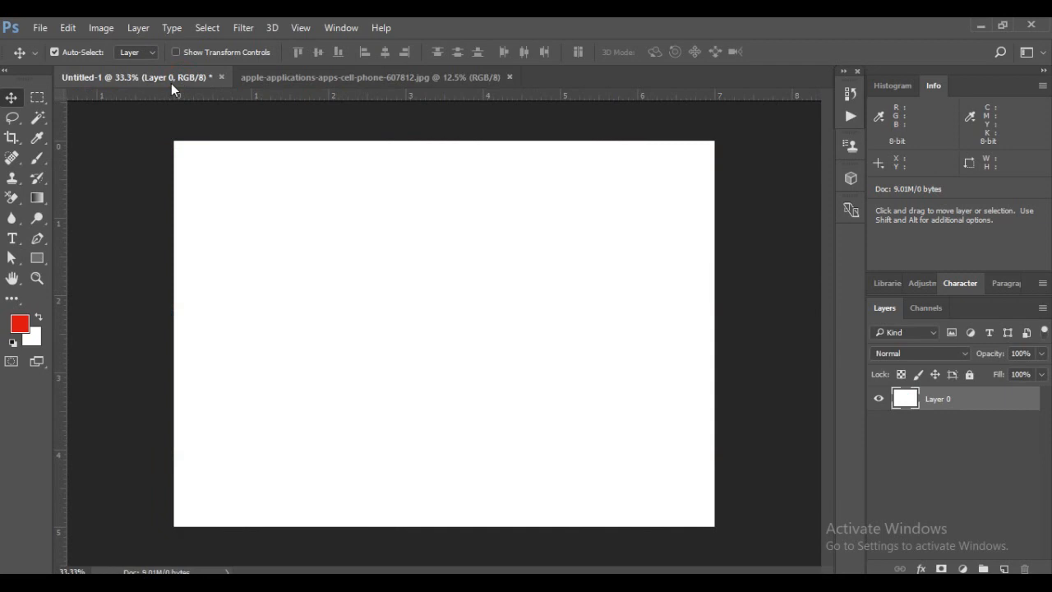
left_click(287, 79)
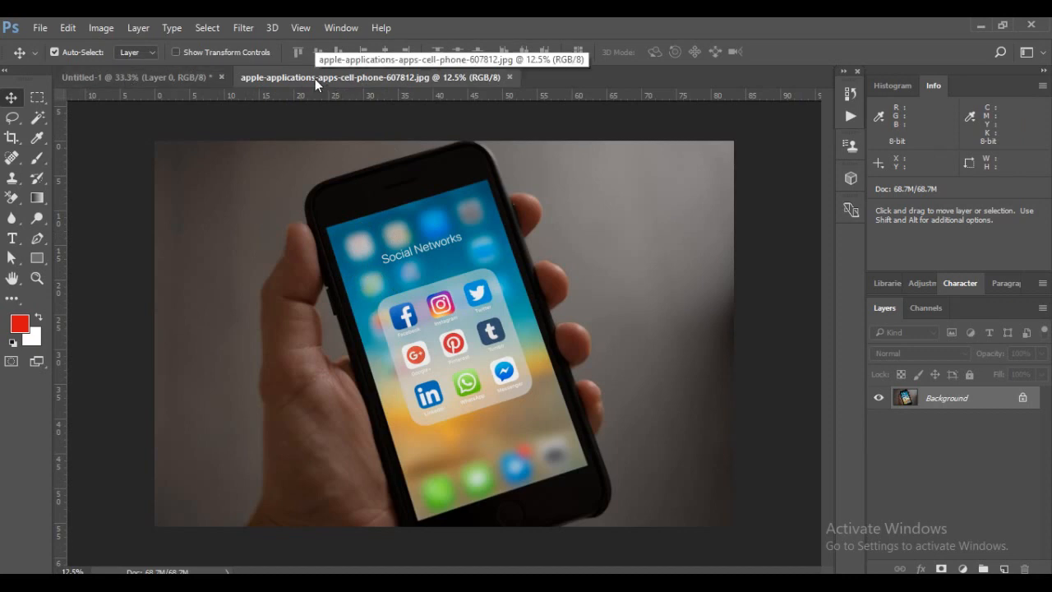
Float the phone photo in its own window and copy the image onto the blank Untitled-1 canvas with the Move tool
left_click_drag(315, 78, 477, 112)
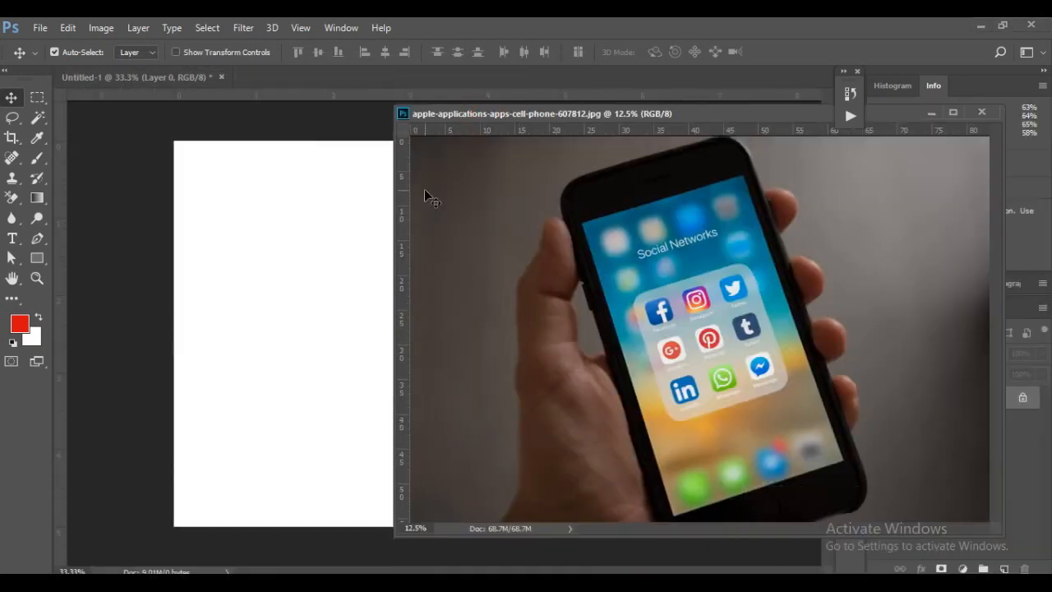
left_click(489, 115)
left_click_drag(489, 115, 639, 134)
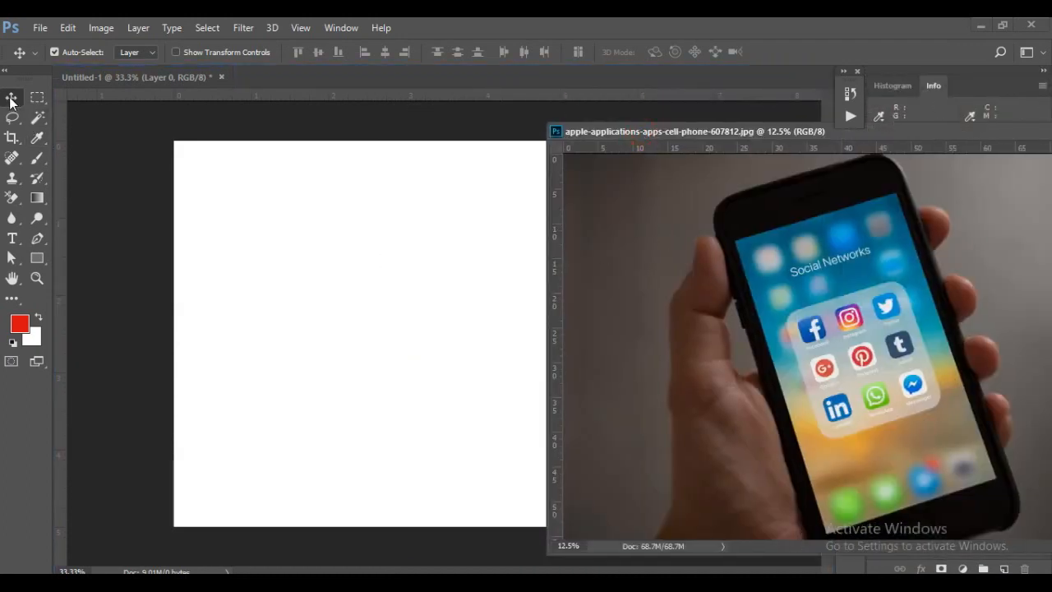
left_click_drag(635, 299, 401, 347)
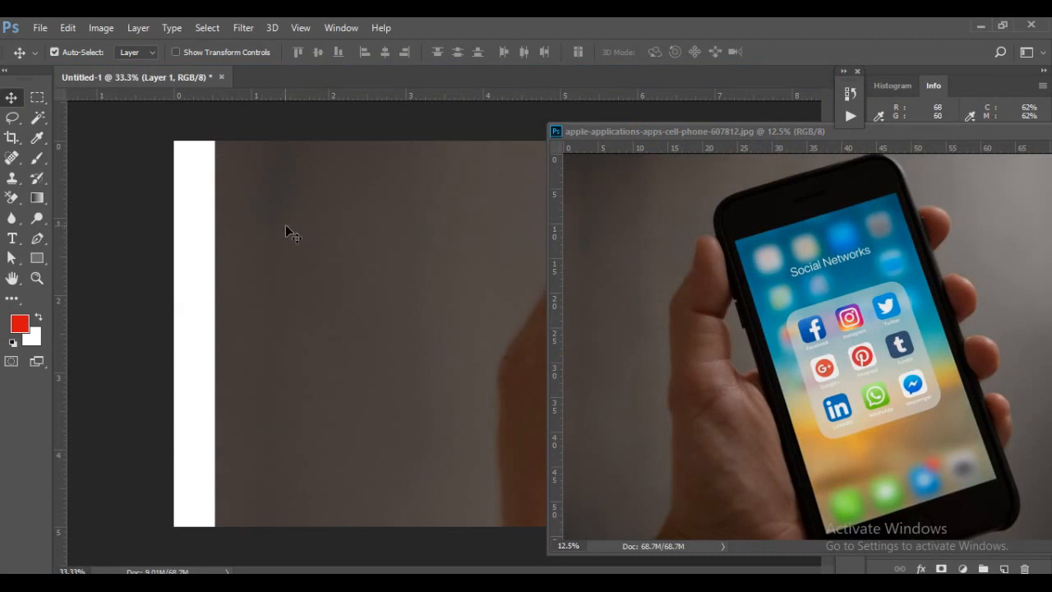
Move the floating phone photo window over the document and minimize it
left_click_drag(684, 128, 414, 105)
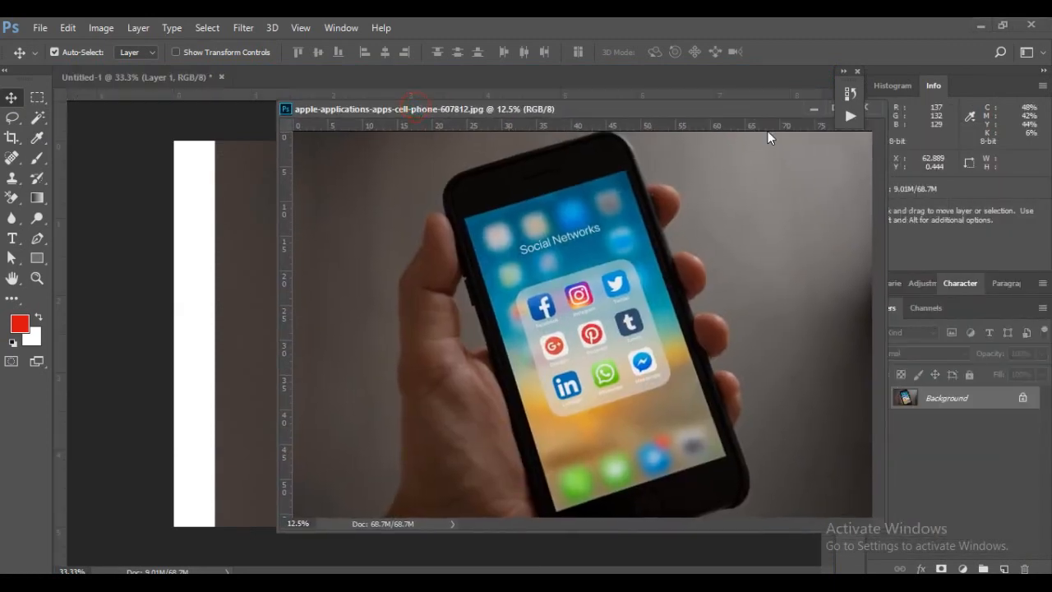
left_click_drag(740, 110, 626, 134)
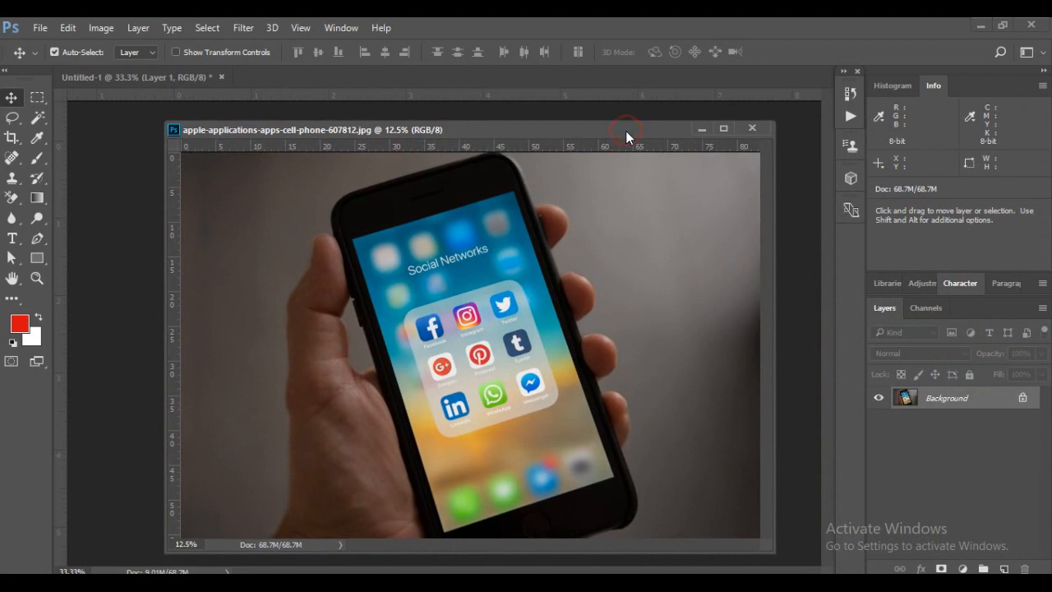
left_click(701, 130)
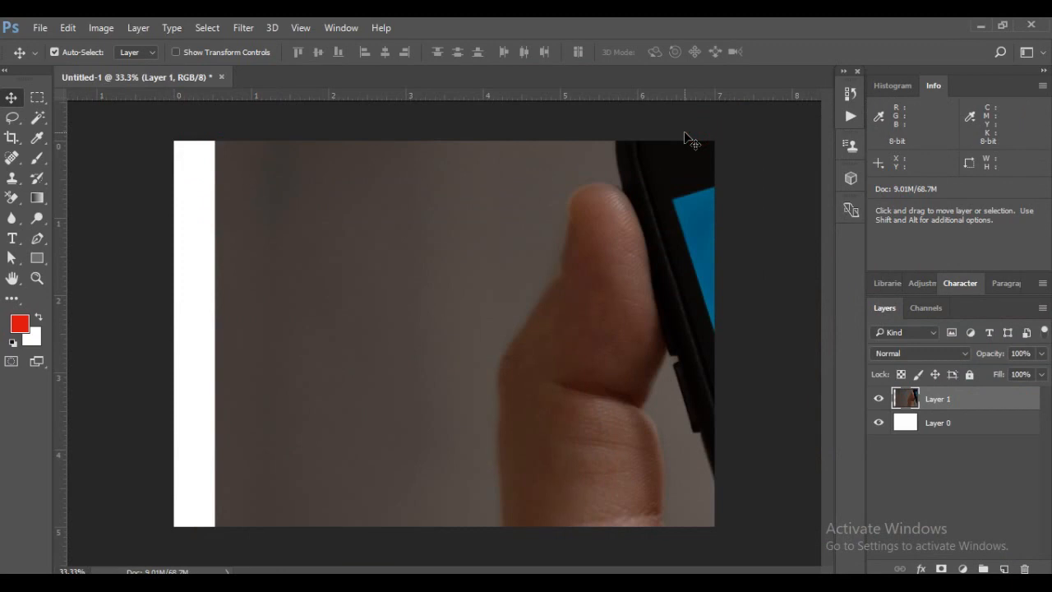
Move the phone photo layer and scale it with Free Transform to about 32%, positioning it inside the canvas with white margins
left_click_drag(573, 230, 608, 278)
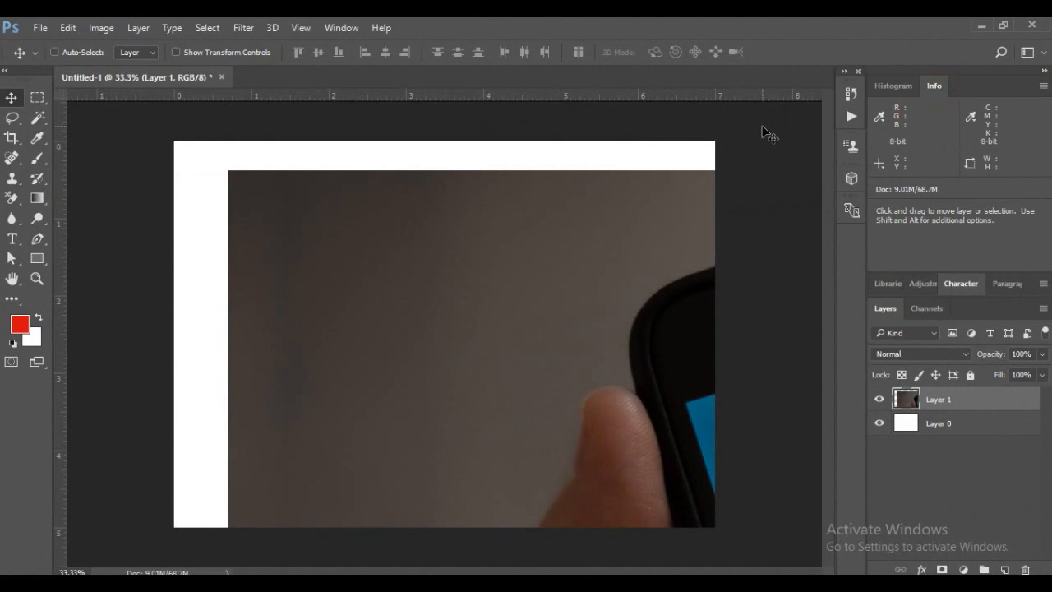
key("ctrl+t")
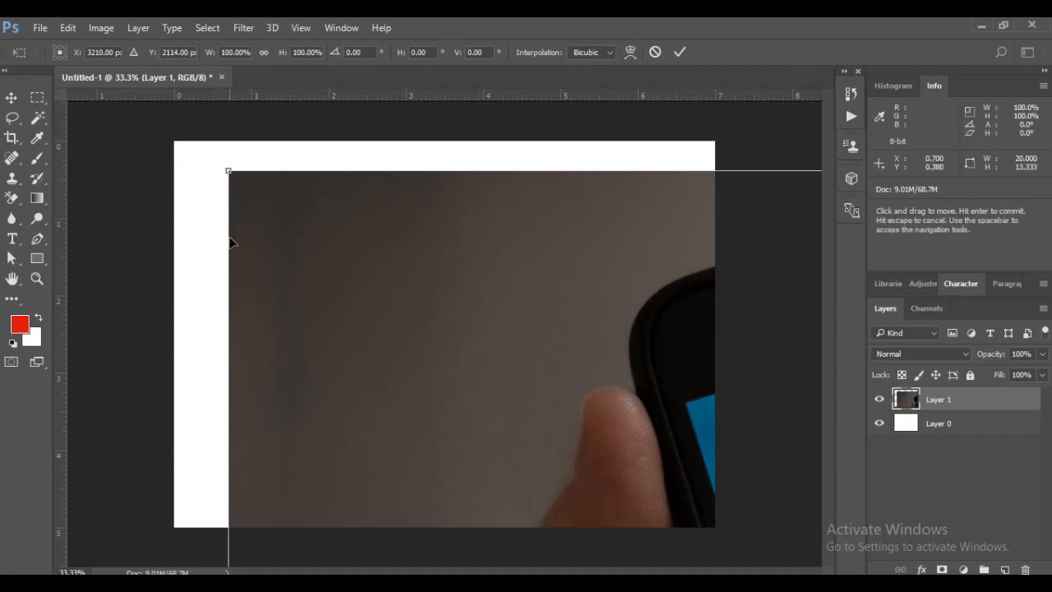
mouse_move(274, 205)
left_mouse_down()
mouse_move(352, 225)
mouse_move(272, 216)
left_mouse_up()
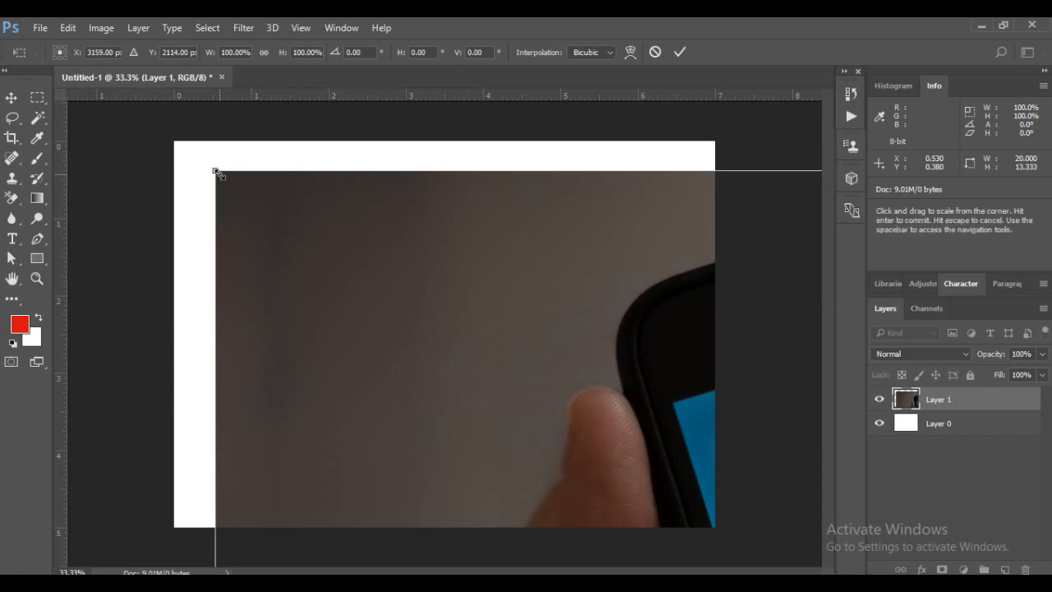
left_click_drag(215, 172, 578, 411)
left_click_drag(662, 463, 537, 378)
left_click_drag(596, 427, 301, 239)
left_click_drag(200, 159, 285, 211)
left_click_drag(421, 327, 347, 295)
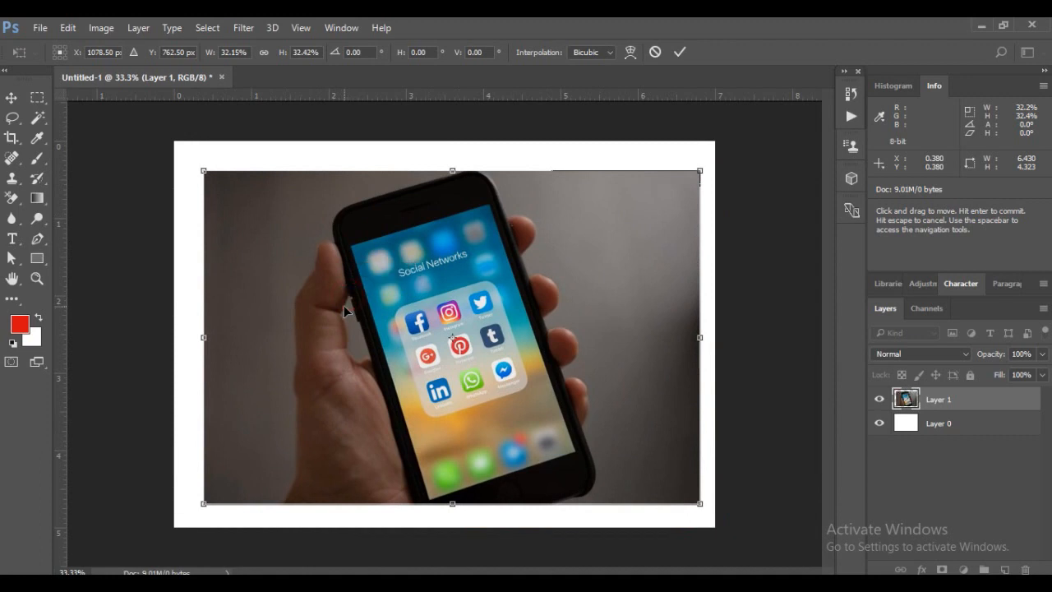
mouse_move(320, 252)
left_mouse_down()
mouse_move(299, 238)
mouse_move(320, 258)
left_mouse_up()
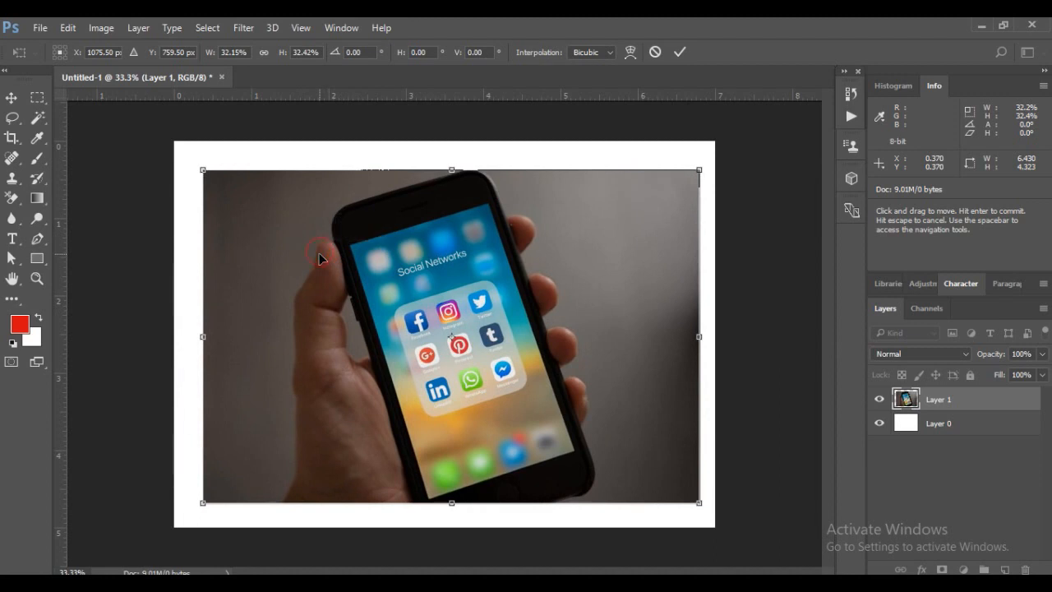
left_click(321, 257)
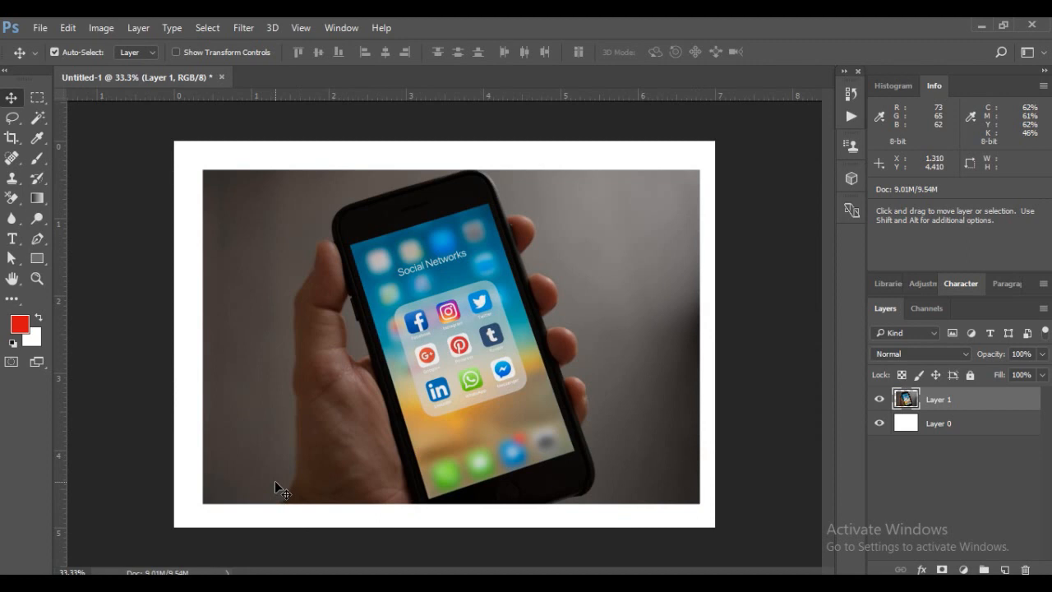
Scale the phone photo with Free Transform to about 96% width and 99% height, and nudge it slightly up and right
key("ctrl")
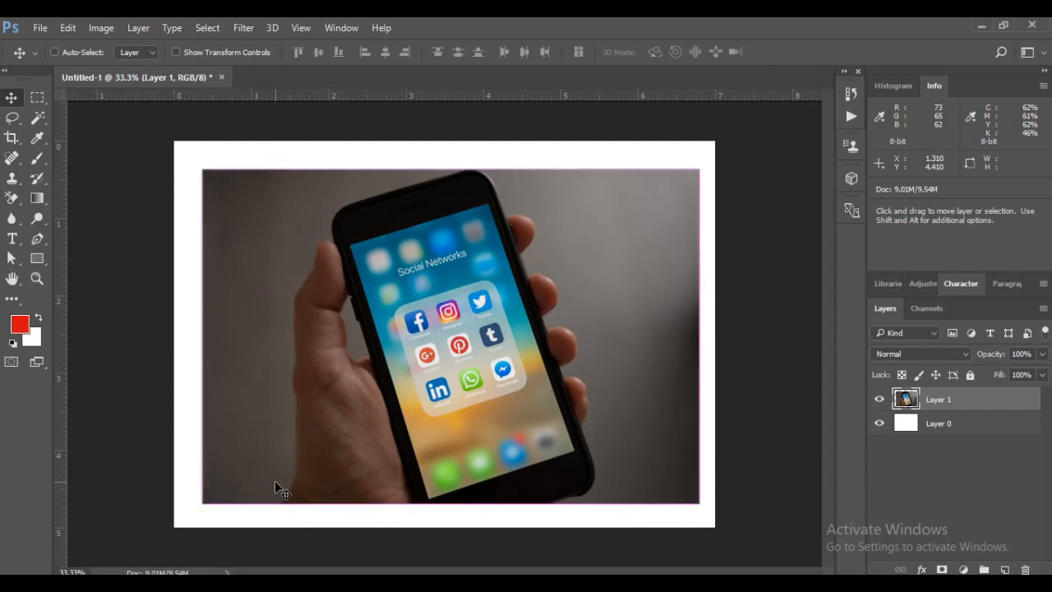
key("ctrl+t")
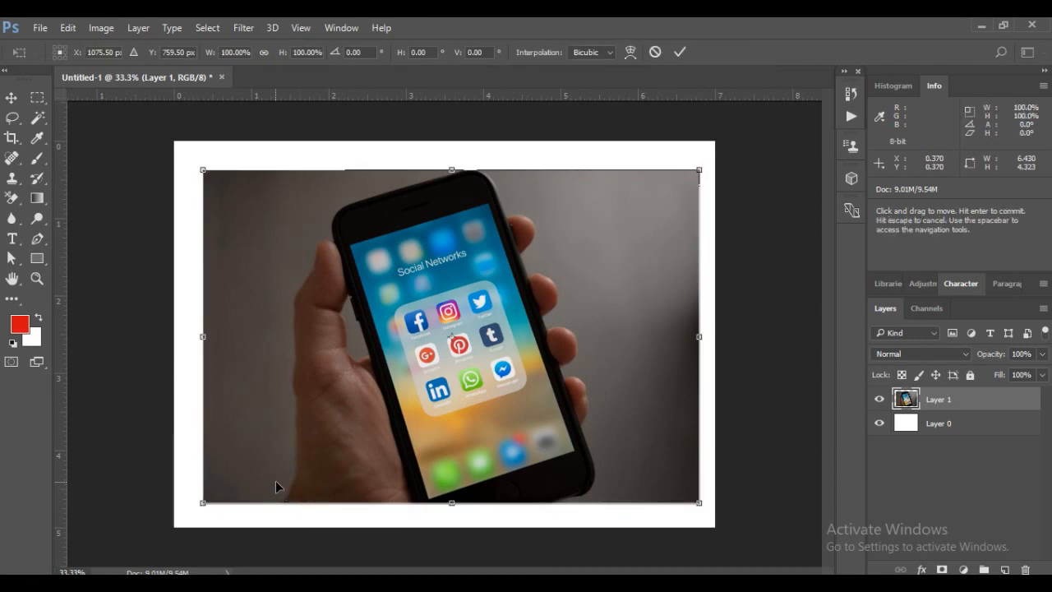
mouse_move(698, 169)
left_mouse_down()
mouse_move(718, 147)
mouse_move(653, 200)
mouse_move(680, 170)
left_mouse_up()
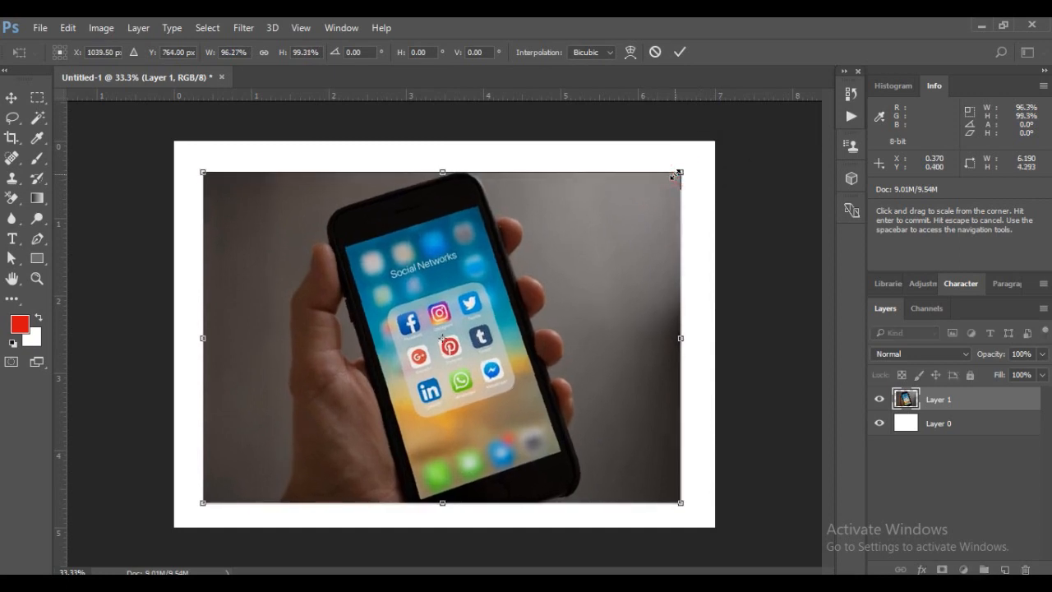
key("Return")
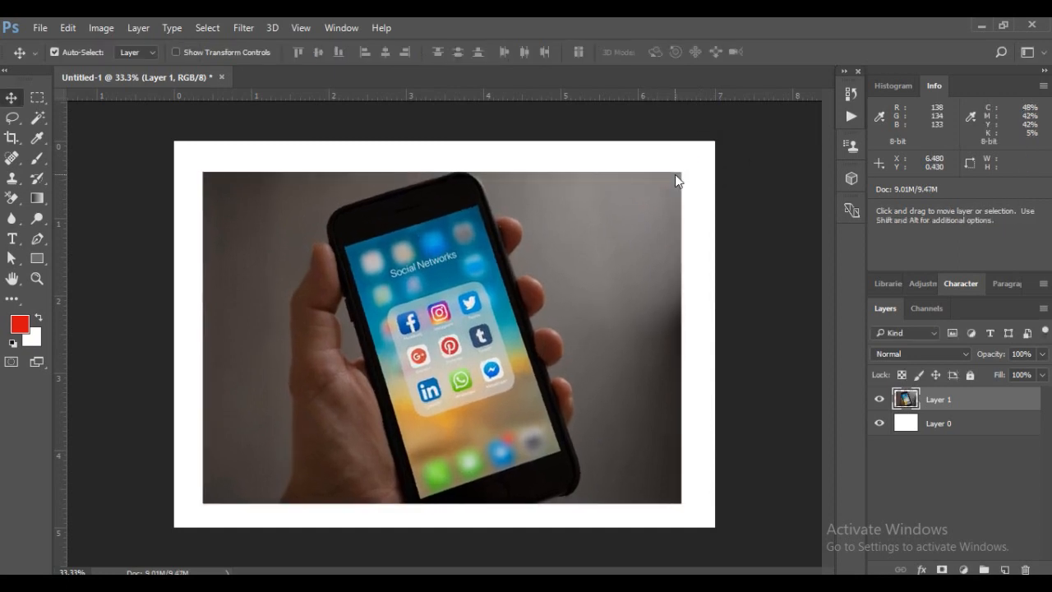
mouse_move(470, 257)
left_mouse_down()
mouse_move(479, 231)
mouse_move(474, 254)
left_mouse_up()
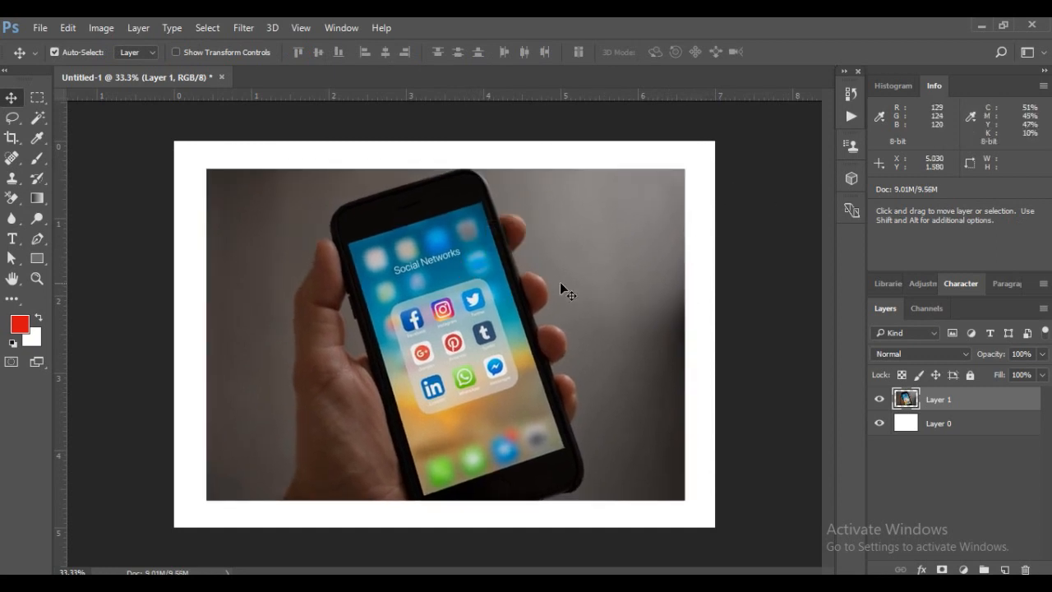
Hide and show Layer 1 and Layer 0 in turn to examine what each layer contains
left_click(880, 400)
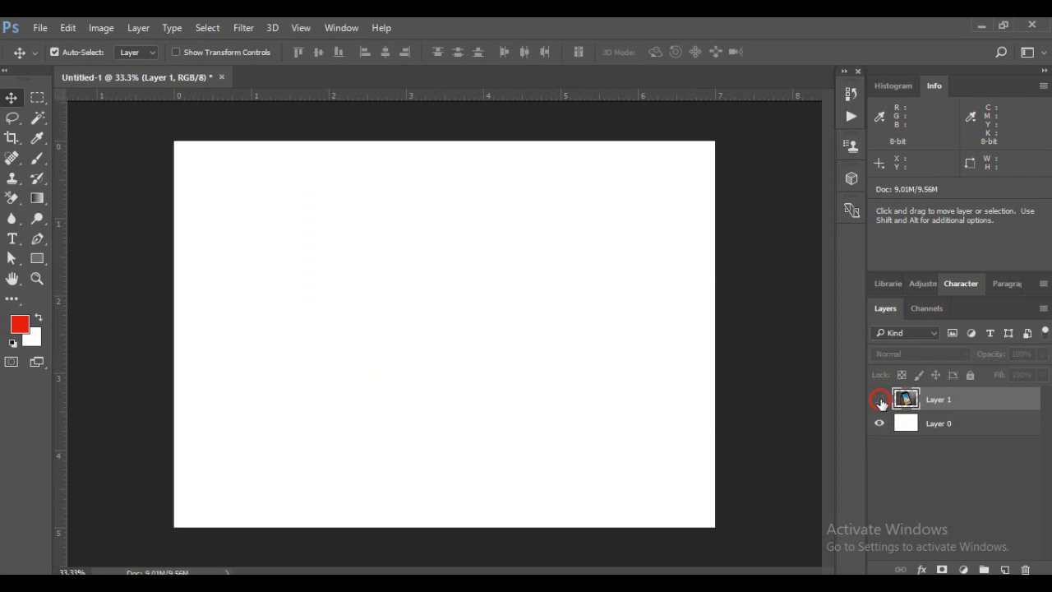
left_click(879, 400)
left_click(879, 424)
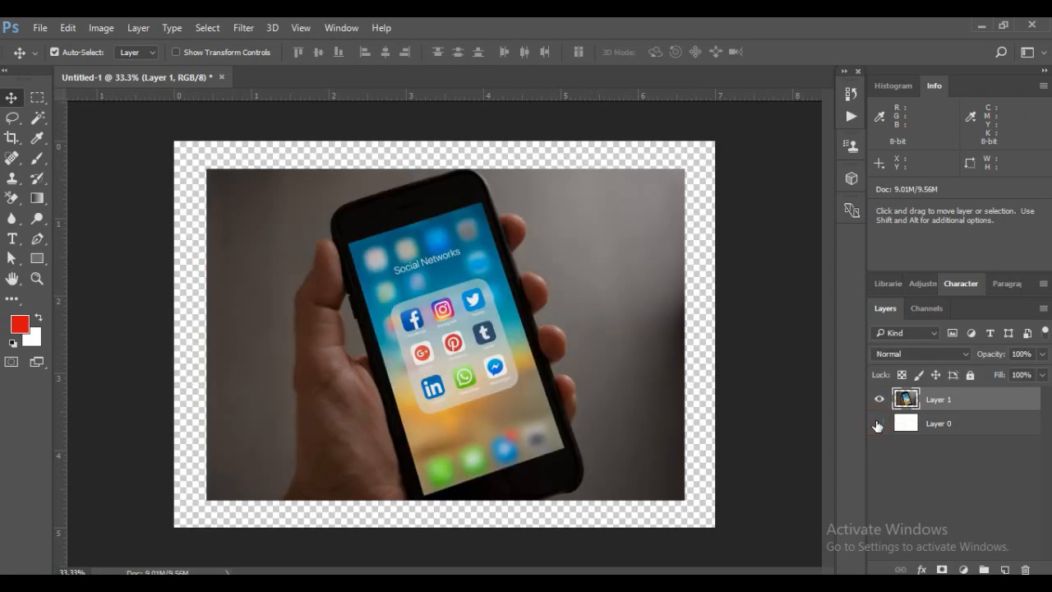
left_click(879, 423)
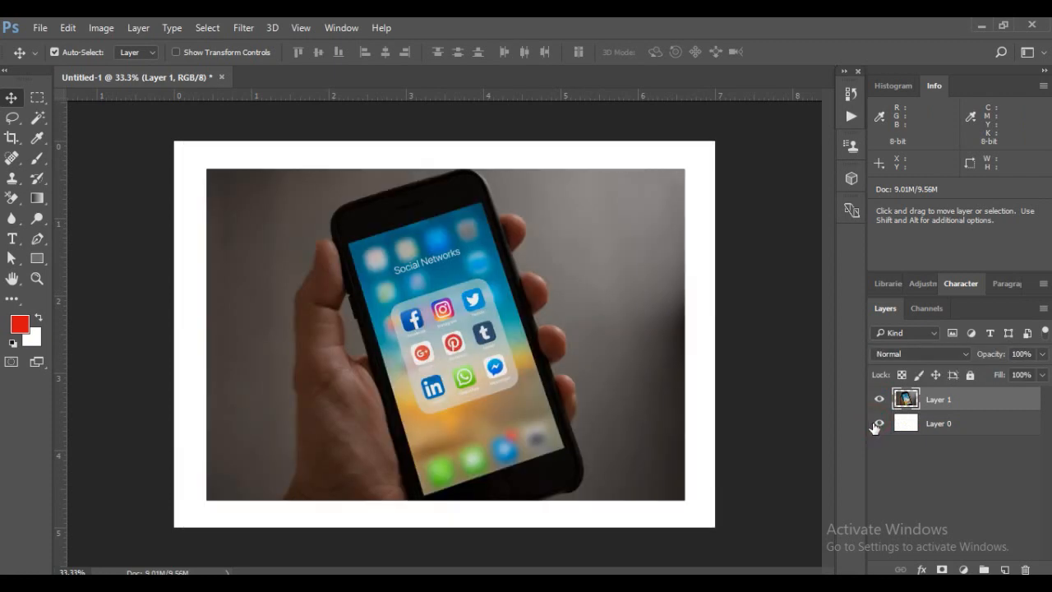
Move the phone photo slightly up on the canvas and examine the document at several zoom levels
left_click_drag(419, 269, 421, 260)
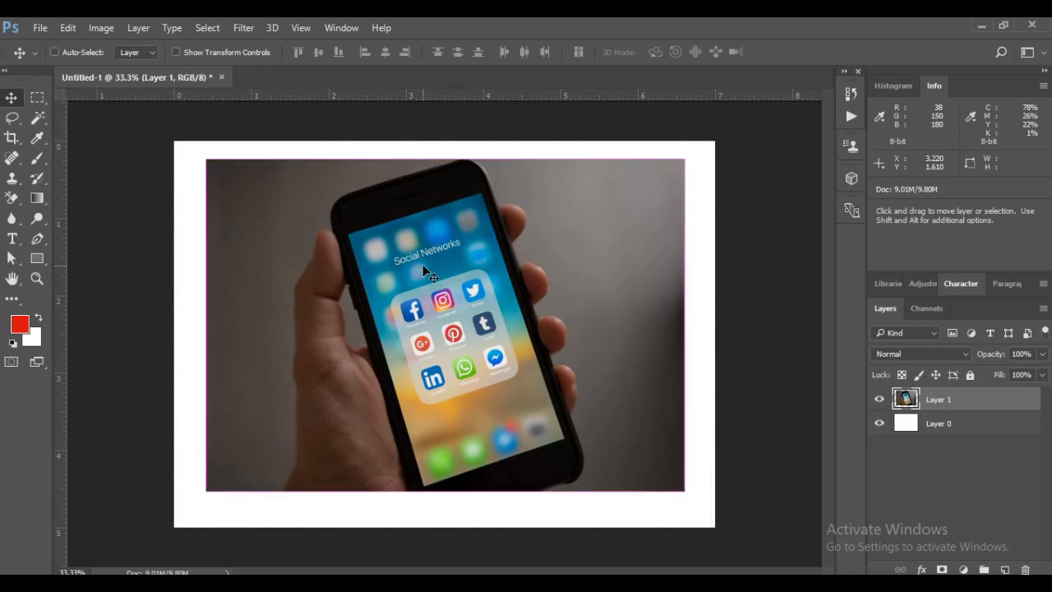
key("ctrl+plus")
key("ctrl+plus")
key("ctrl+plus")
key("ctrl+plus")
key("ctrl+plus")
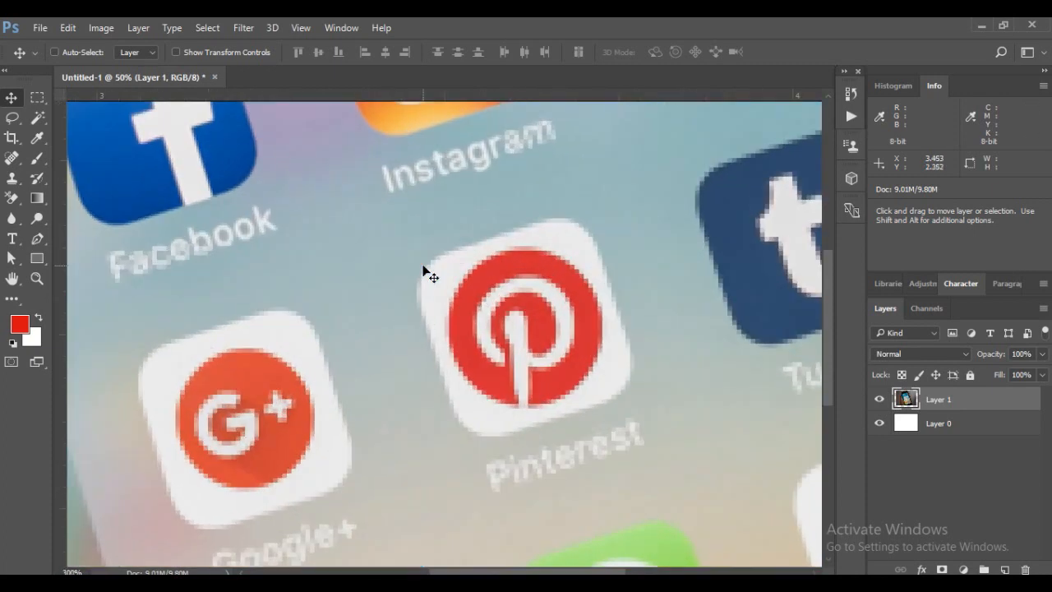
key("ctrl+minus")
key("ctrl+minus")
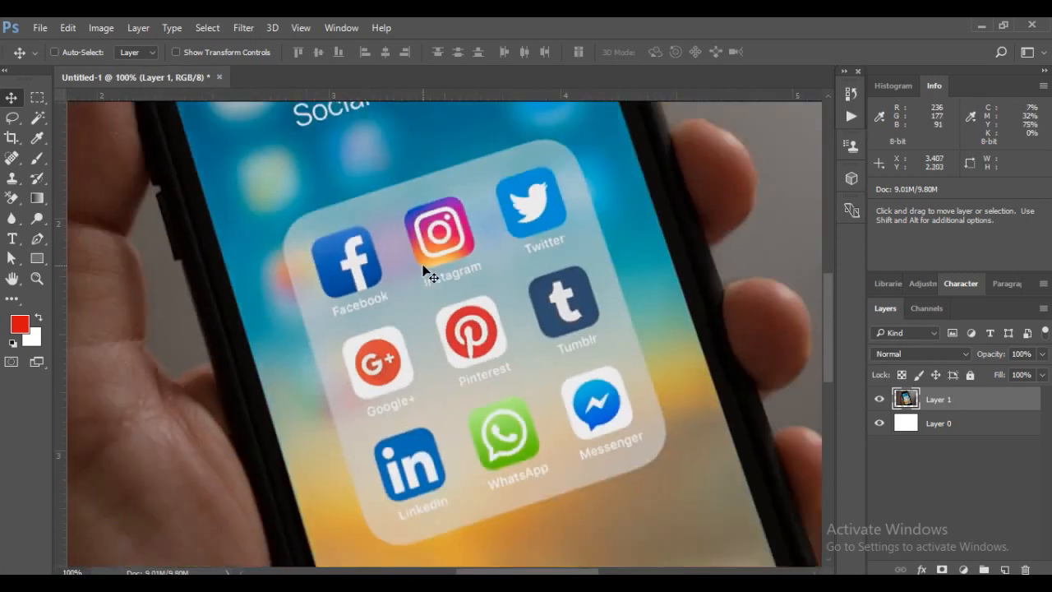
key("ctrl+minus")
key("ctrl+minus")
key("ctrl+minus")
key("ctrl+minus")
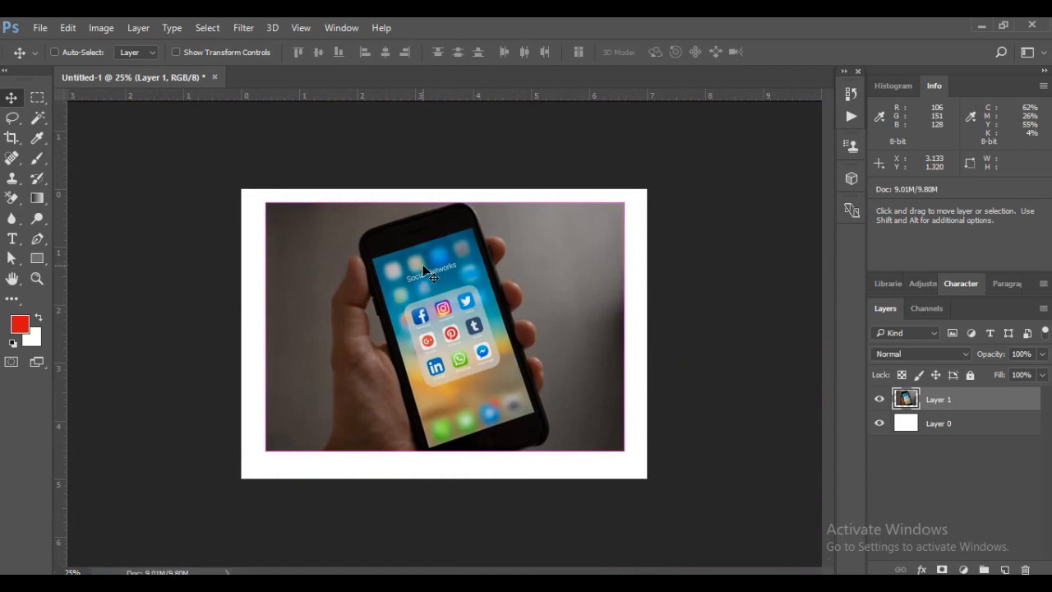
key("ctrl+minus")
key("ctrl+plus")
key("ctrl+plus")
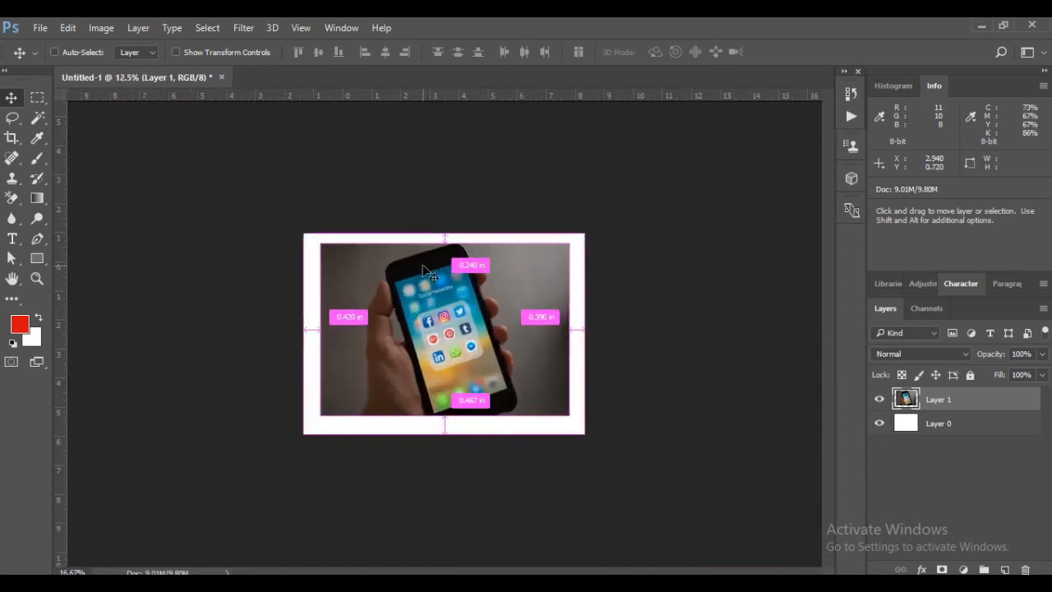
key("ctrl+minus")
key("ctrl+minus")
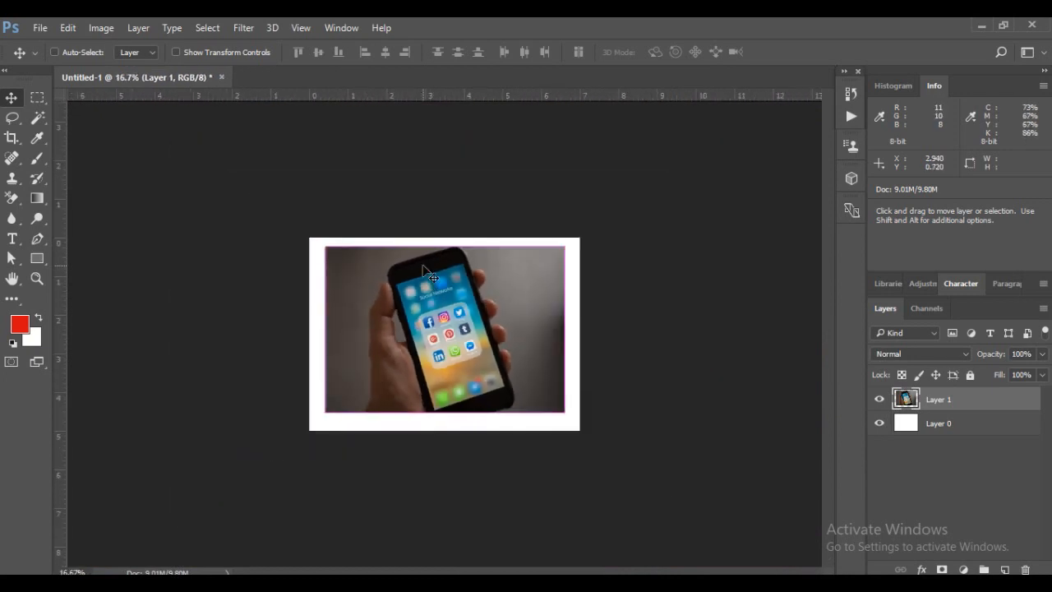
key("ctrl")
scroll(423, 271, "up", 5)
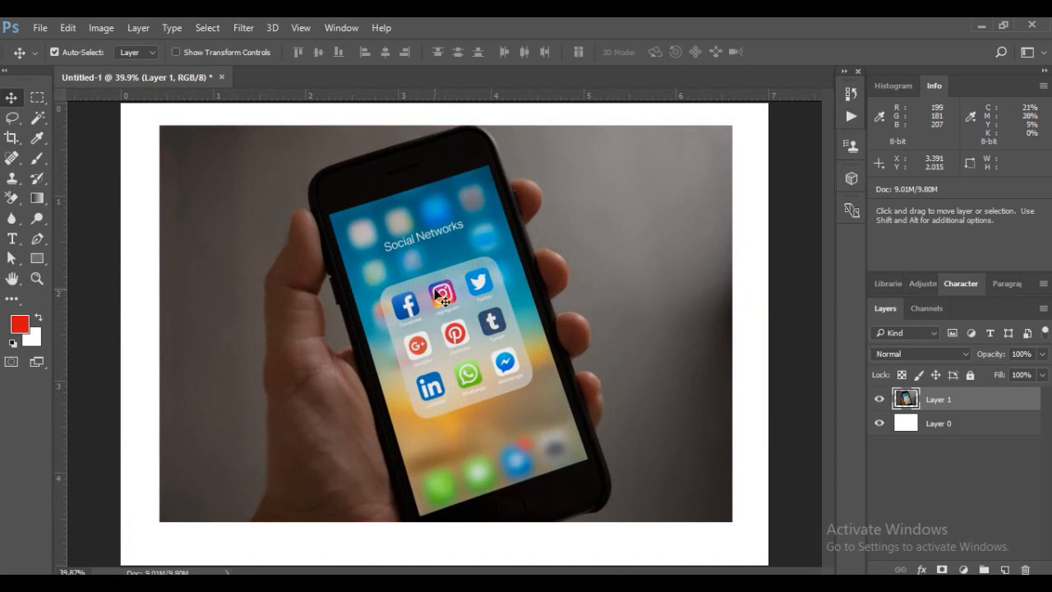
Rotate the phone photo about 4.5° clockwise with Free Transform and undo the rotation
key("ctrl")
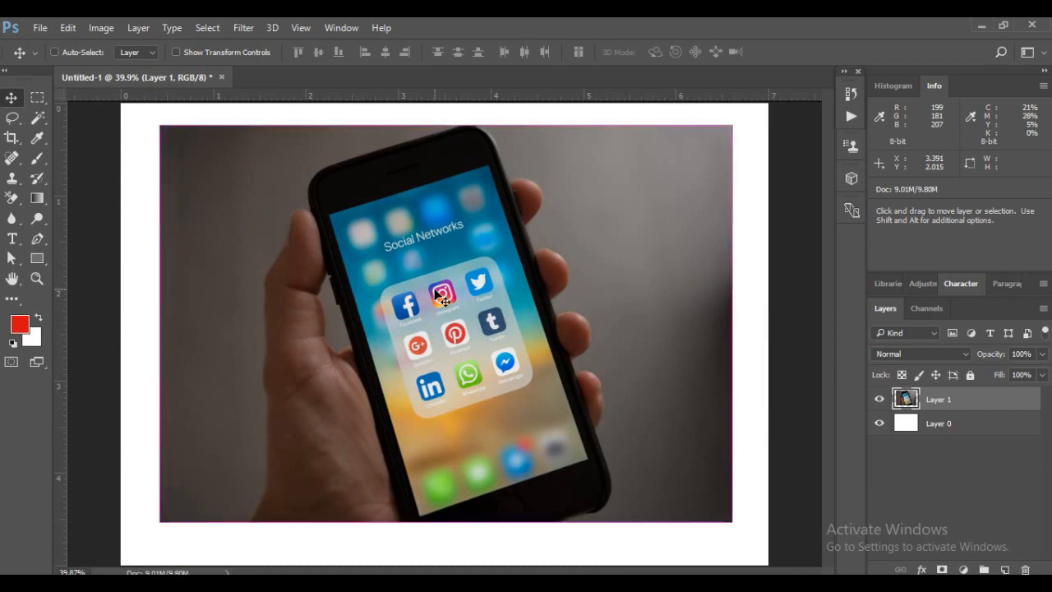
key("ctrl+t")
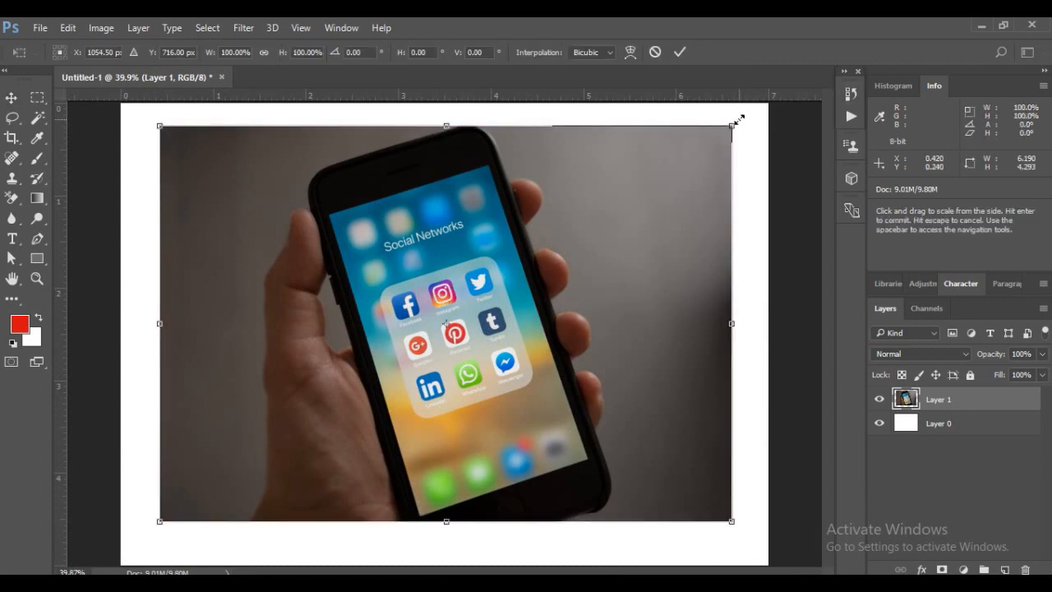
left_click_drag(750, 120, 763, 141)
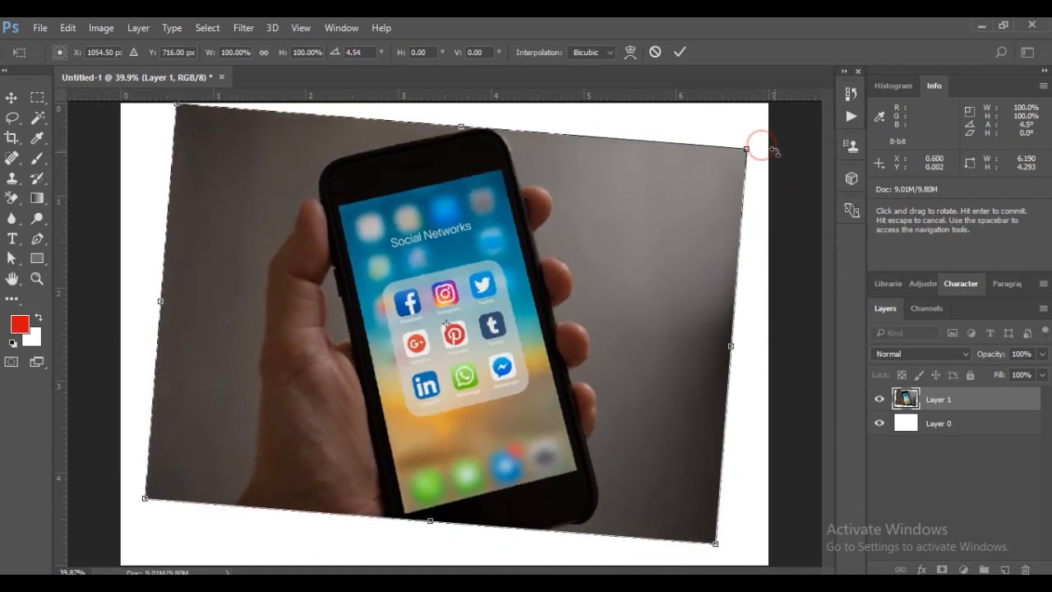
key("Return")
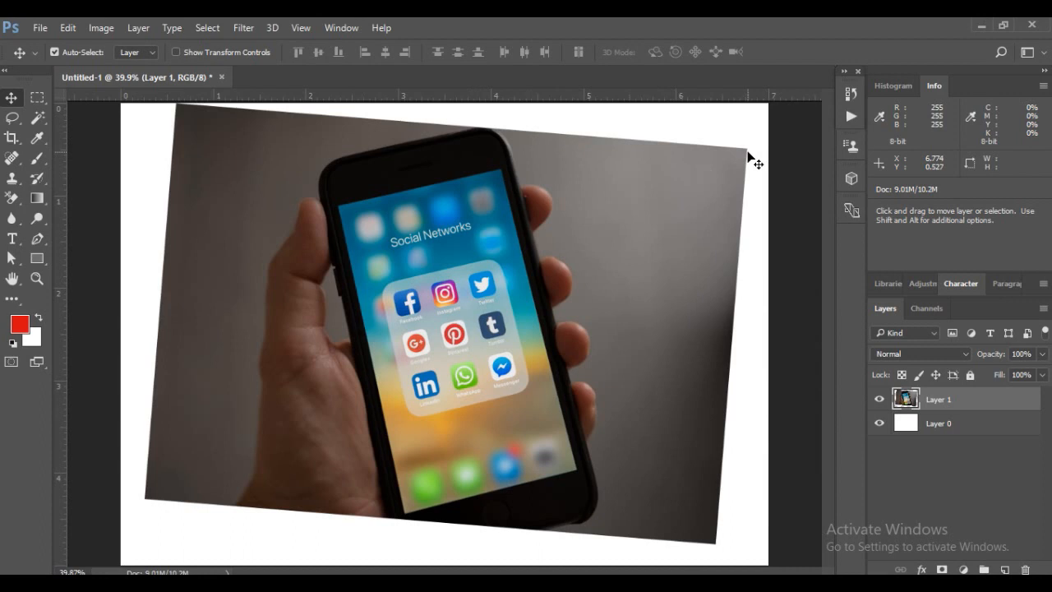
key("ctrl")
key("ctrl+z")
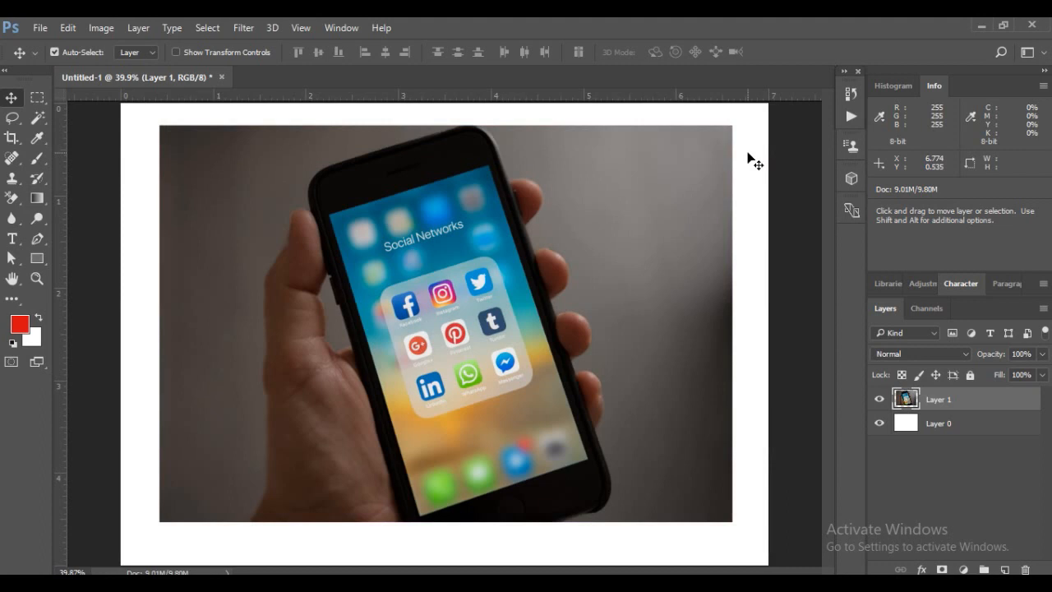
Step backward through the edit history to the original blank canvas with only the Background layer
key("ctrl+alt")
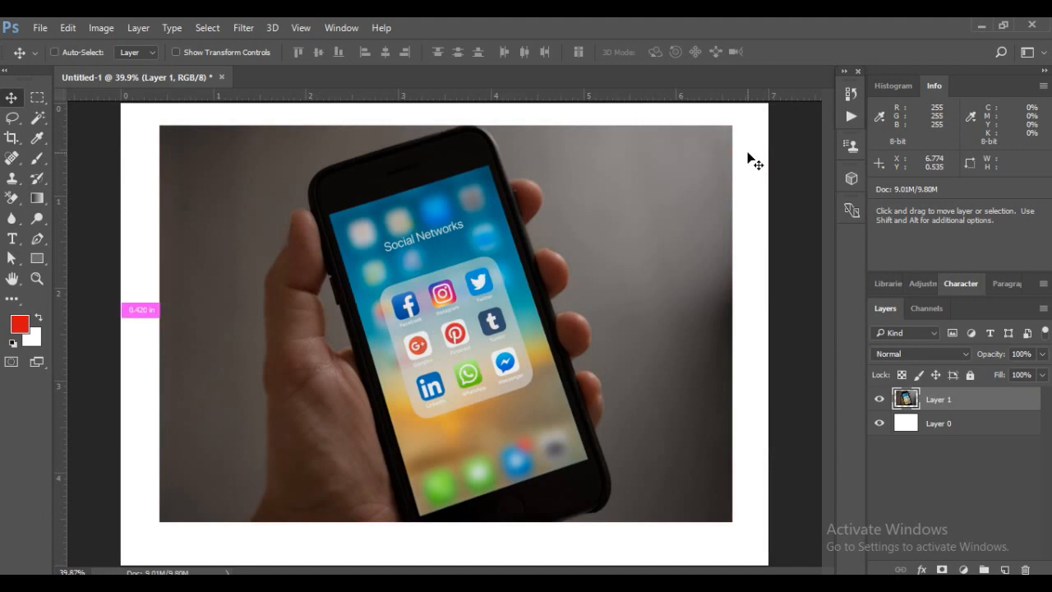
key("ctrl+alt+z")
key("ctrl+alt+z")
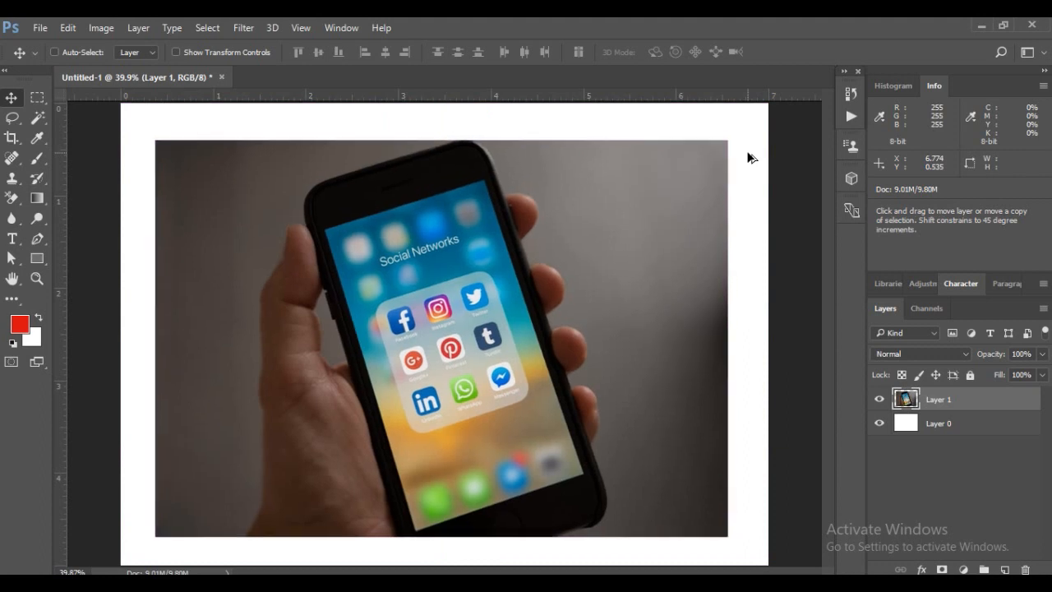
key("ctrl+alt+z")
key("ctrl+alt+z")
key("ctrl+alt+z")
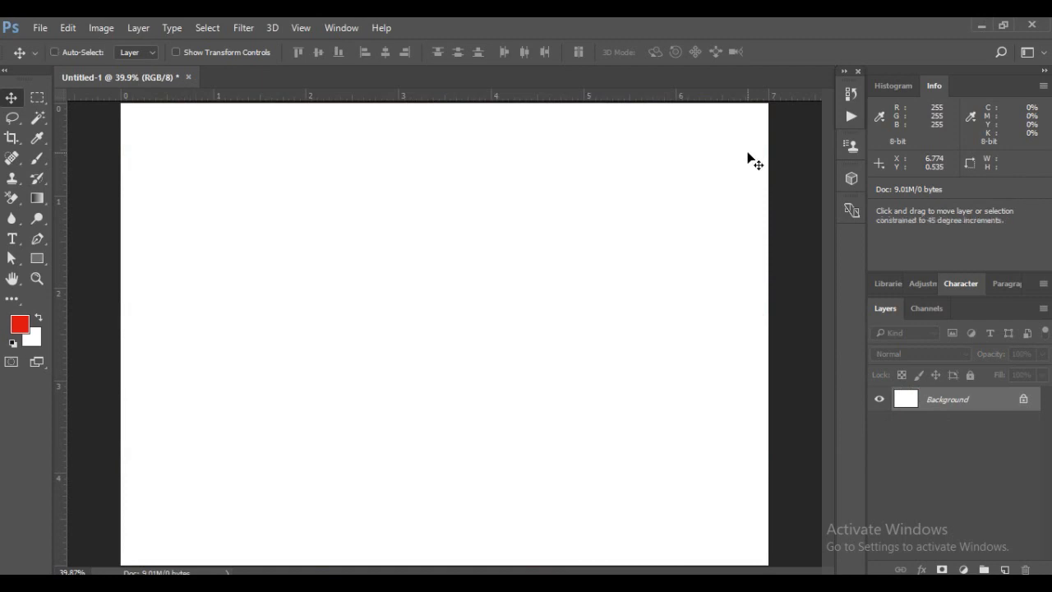
Step forward through the edit history to restore the phone photo layer with its scaling and position
key("ctrl+shift+z")
key("ctrl+shift+z")
key("ctrl+shift+z")
key("ctrl+shift+z")
key("ctrl+shift+z")
key("ctrl+shift+z")
key("ctrl+shift+z")
key("ctrl+shift+z")
key("ctrl+shift+z")
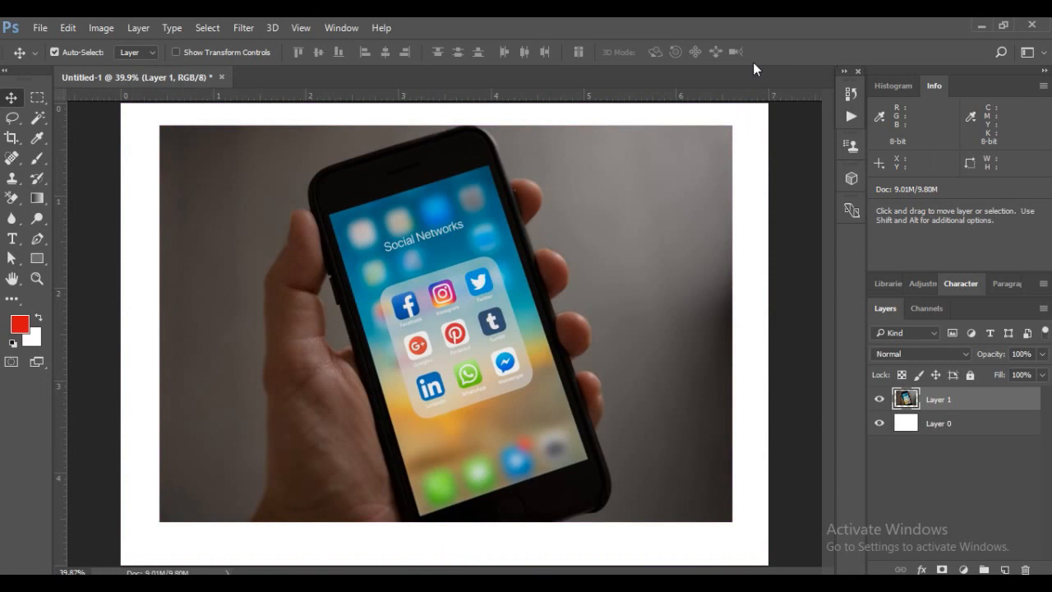
Move the phone photo to the right and back to the middle of the canvas with the Move tool
left_click_drag(314, 187, 357, 193)
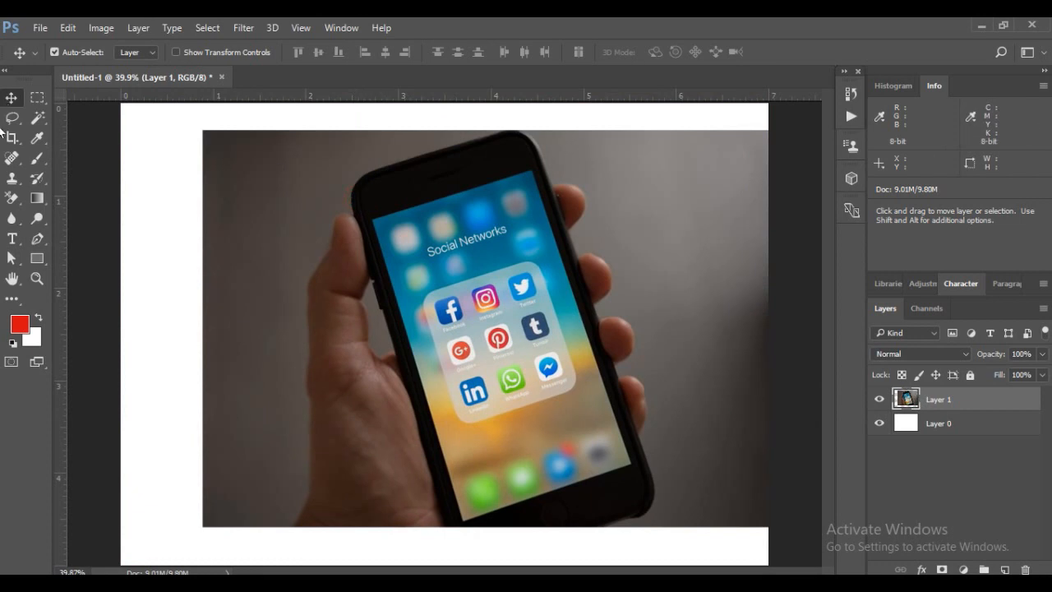
left_click_drag(325, 218, 284, 215)
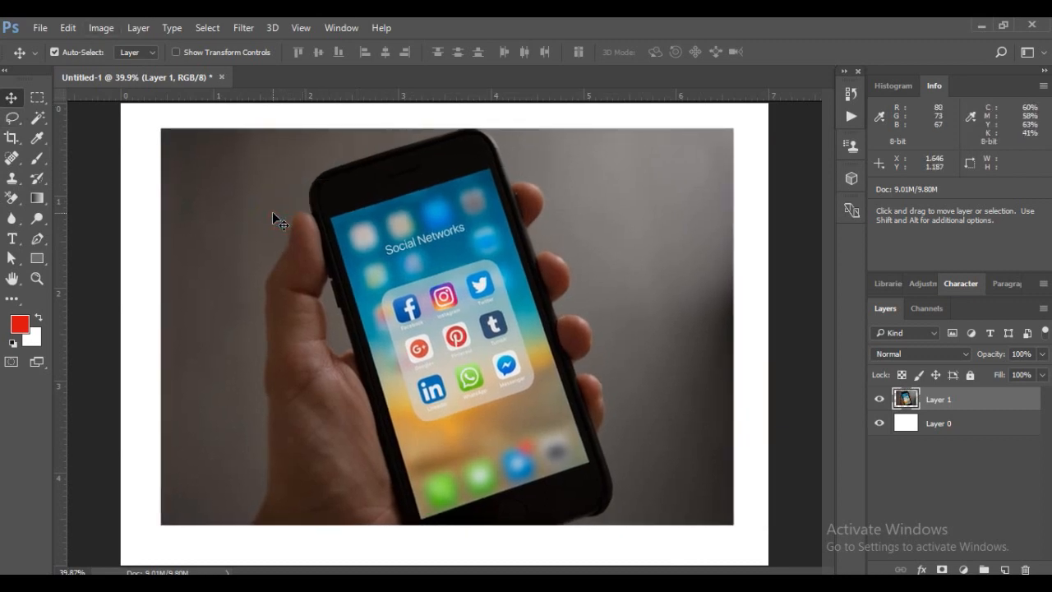
Draw a rectangular selection about 4.14 by 4.68 in around the hand and phone with the Rectangular Marquee tool
left_click_drag(37, 97, 126, 101)
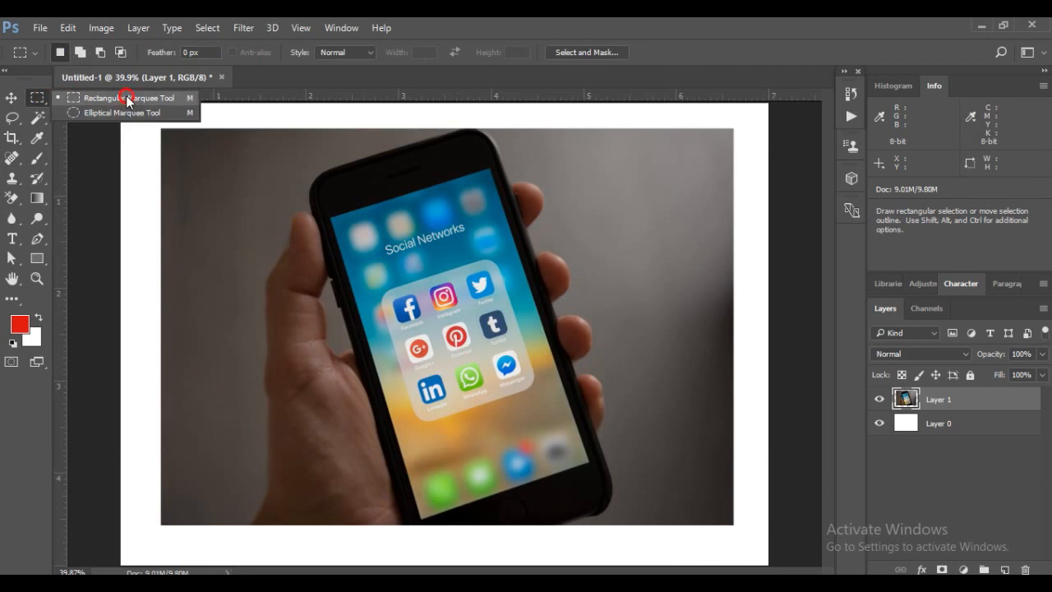
left_click_drag(126, 100, 127, 100)
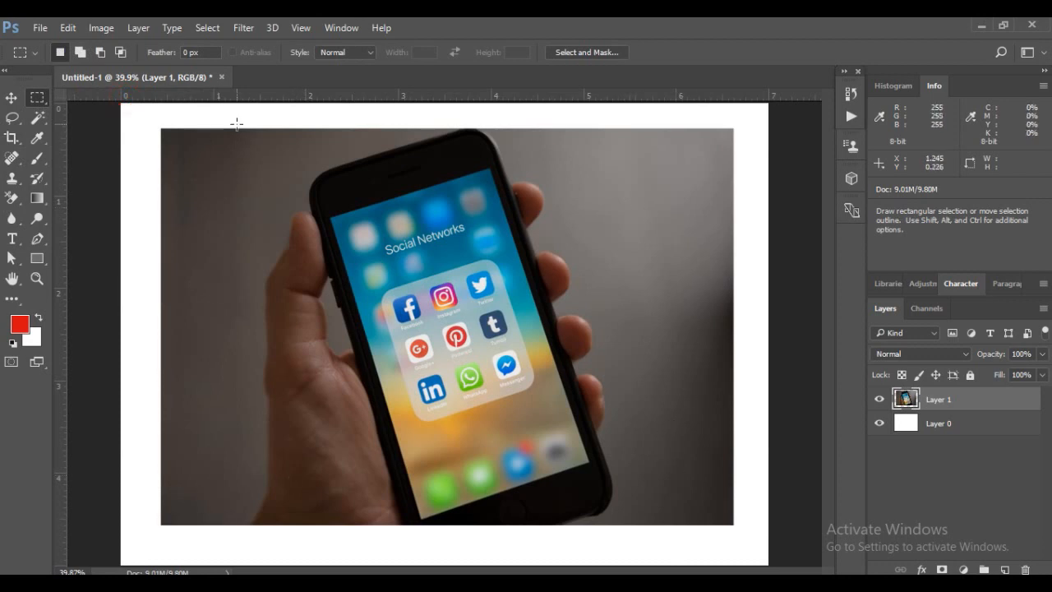
left_click_drag(242, 118, 624, 549)
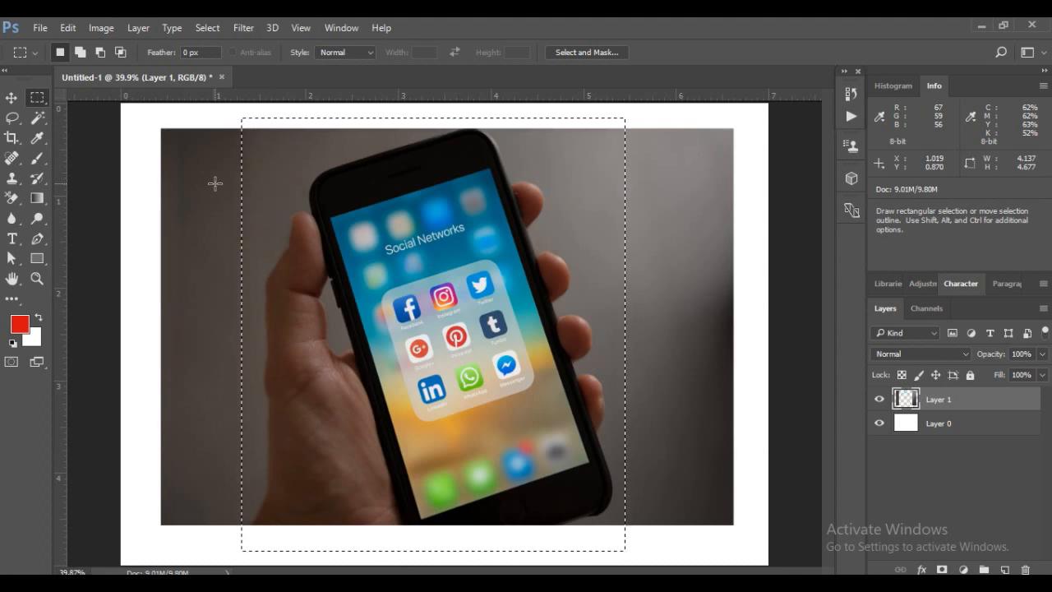
Delete the photo content inside the rectangular selection and undo the deletion
key("Delete")
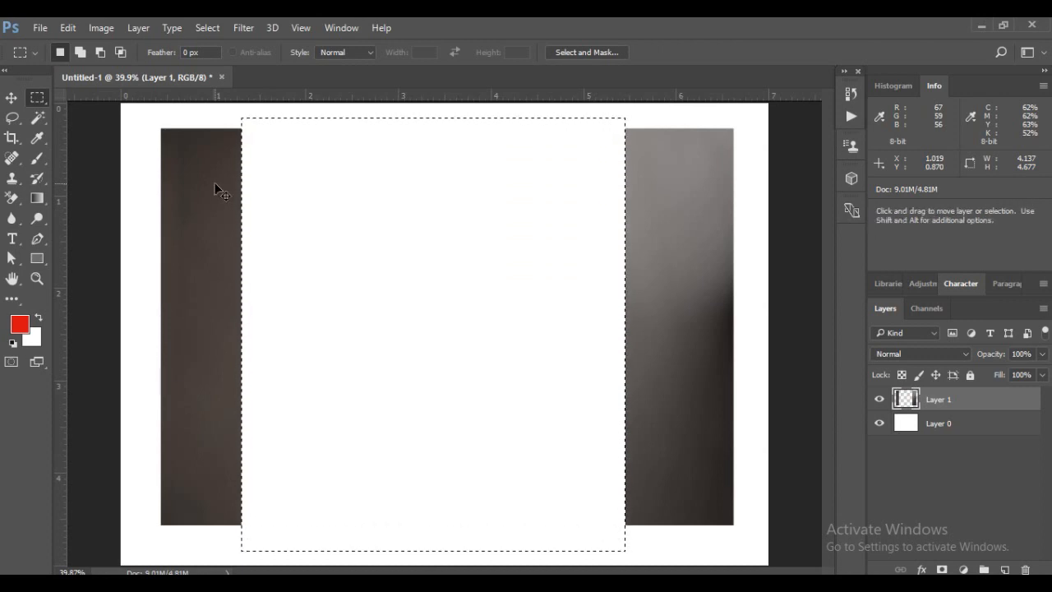
key("ctrl+z")
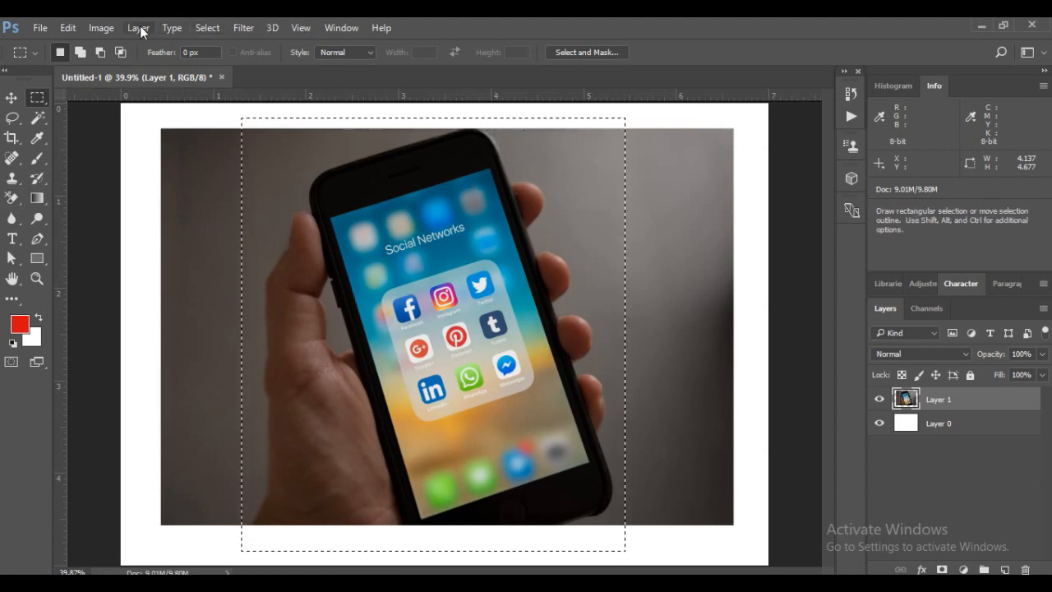
Clear the rectangular selection around the hand and phone
left_click(65, 28)
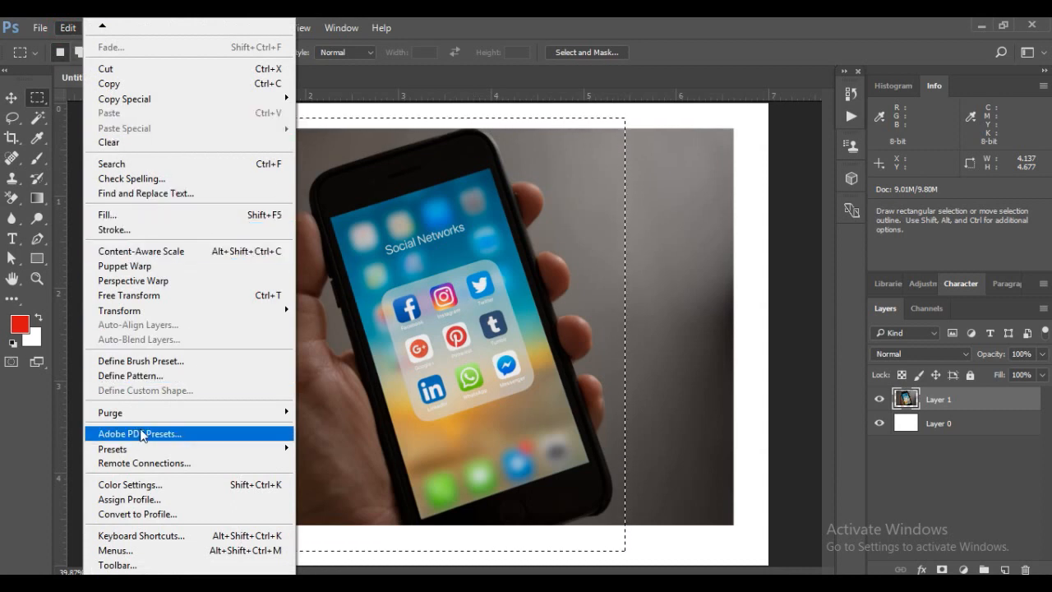
left_click(65, 30)
left_click(135, 30)
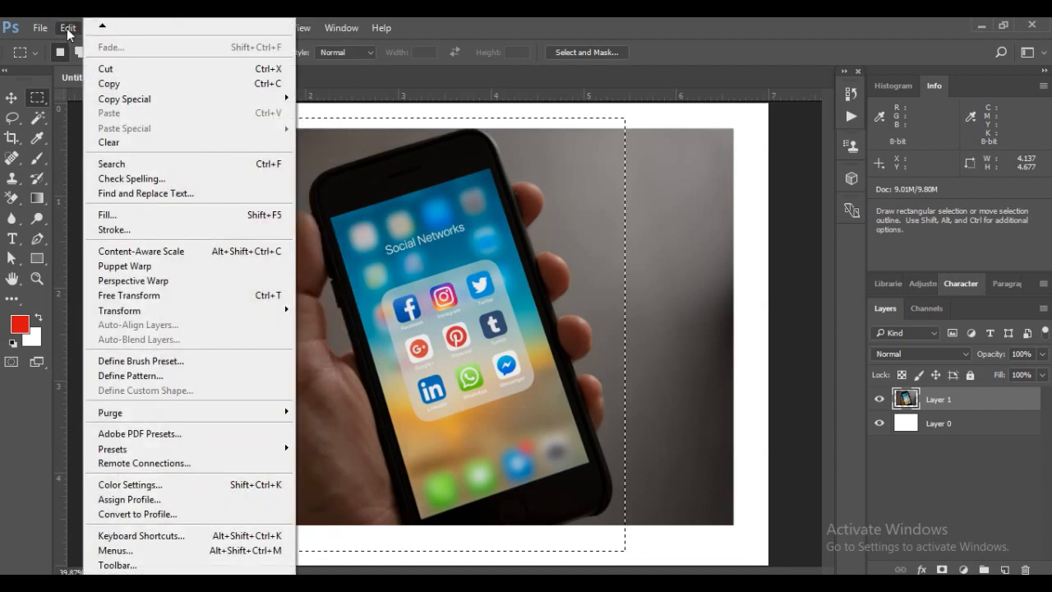
left_click(66, 28)
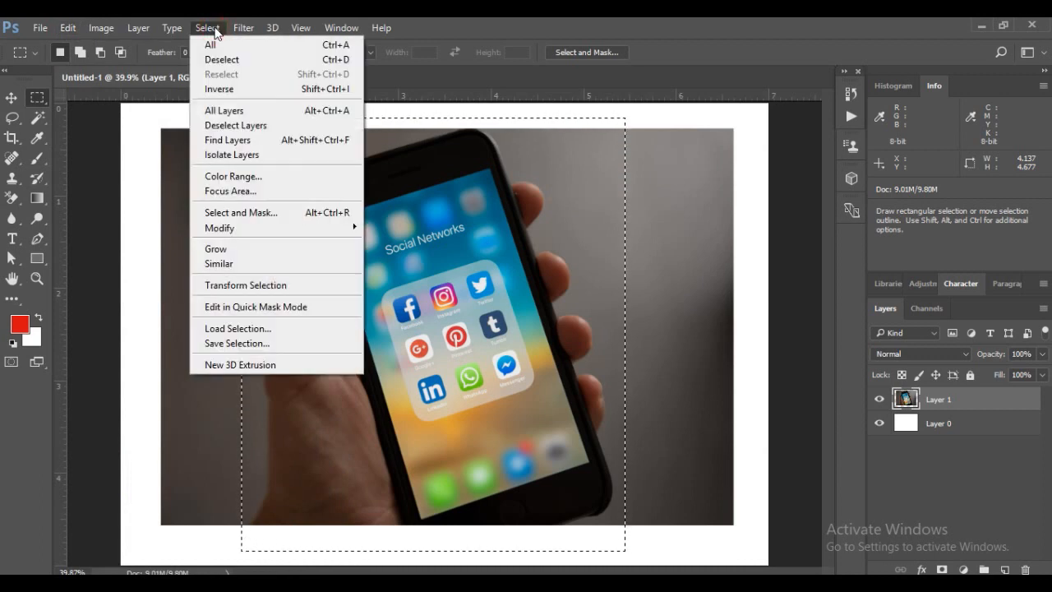
left_click(221, 61)
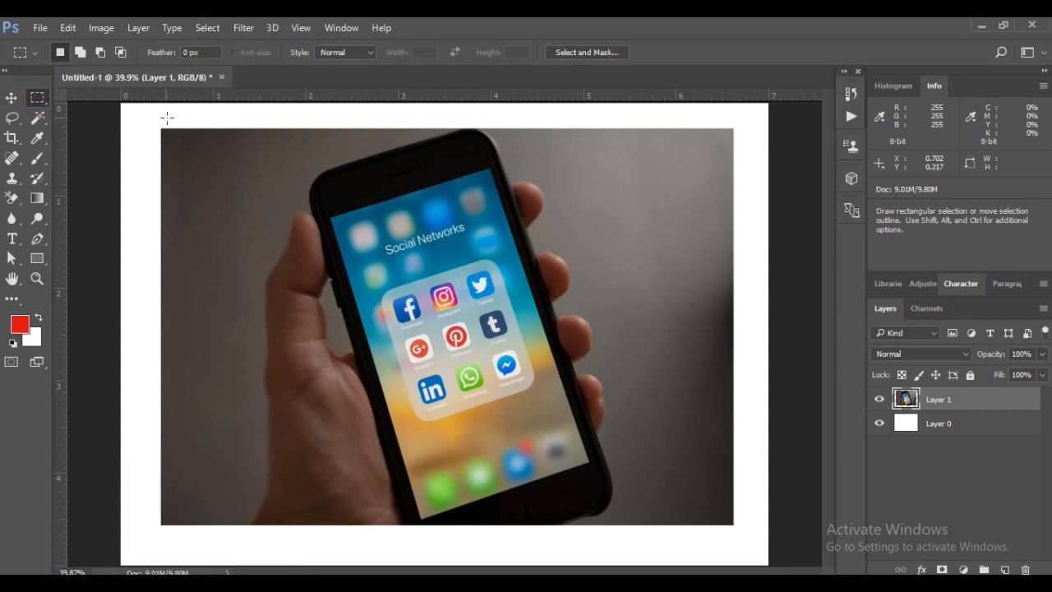
Delete the photo's left strip using a rectangular selection about 0.96 by 4.69 in, and clear the selection
left_click_drag(150, 113, 238, 545)
key("Delete")
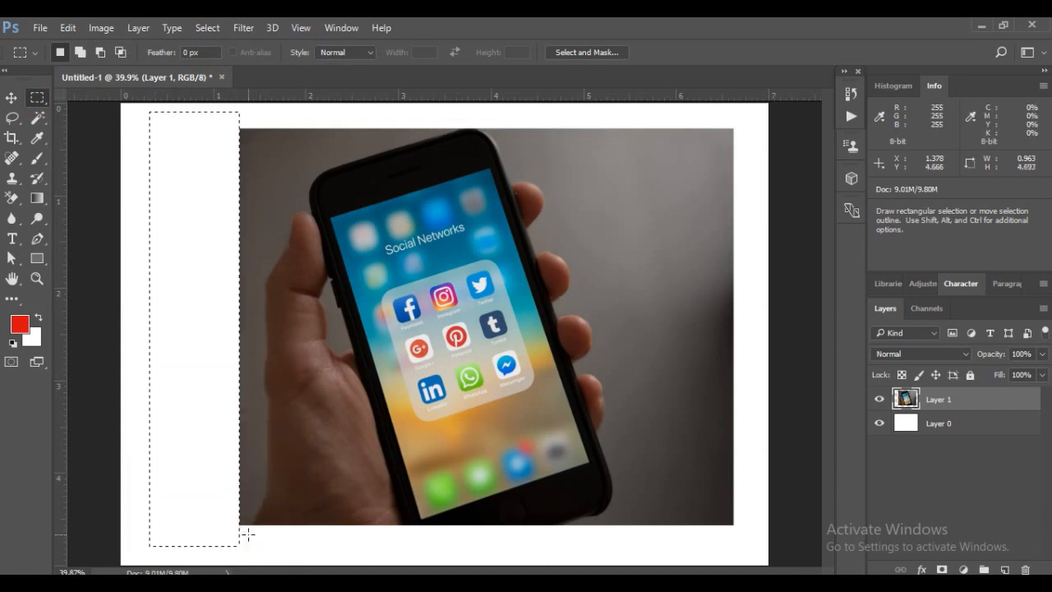
key("ctrl+d")
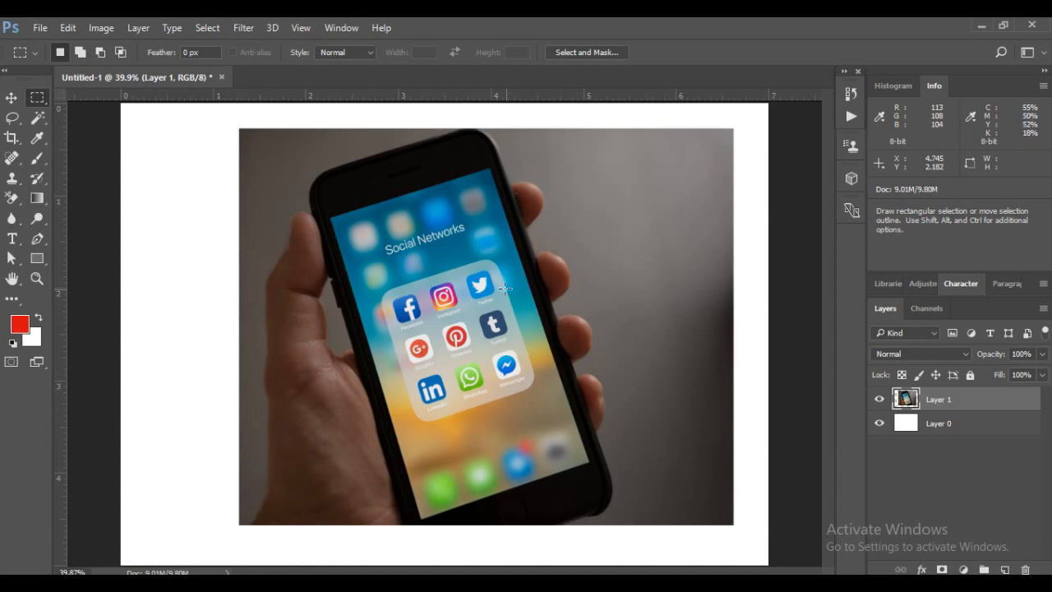
Delete the photo's right strip beyond the phone using a rectangular selection about 1.65 by 4.84 in, and clear the selection
left_click(618, 118)
left_click_drag(618, 119, 789, 563)
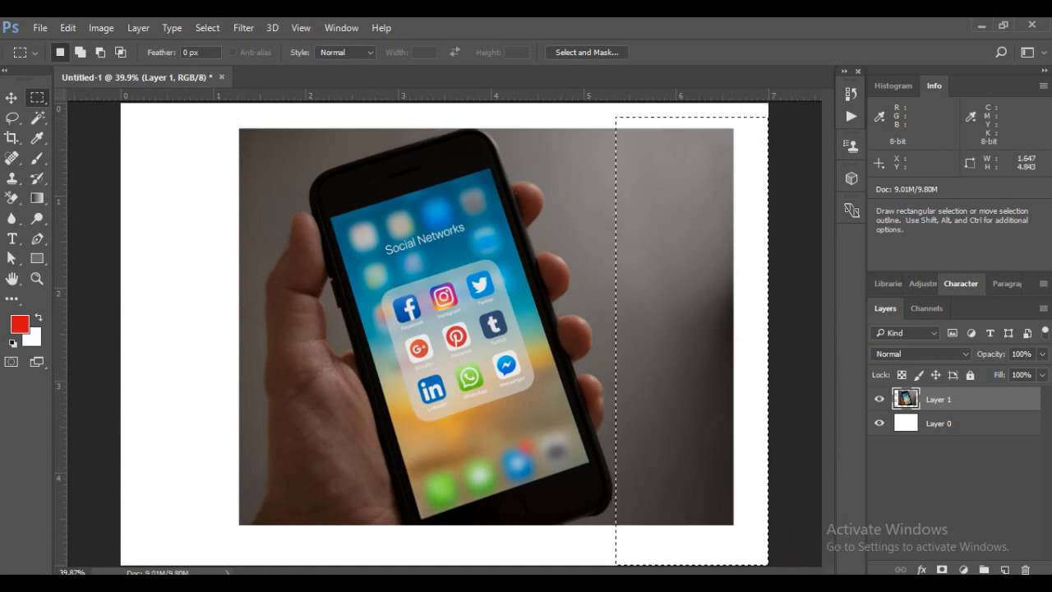
key("Delete")
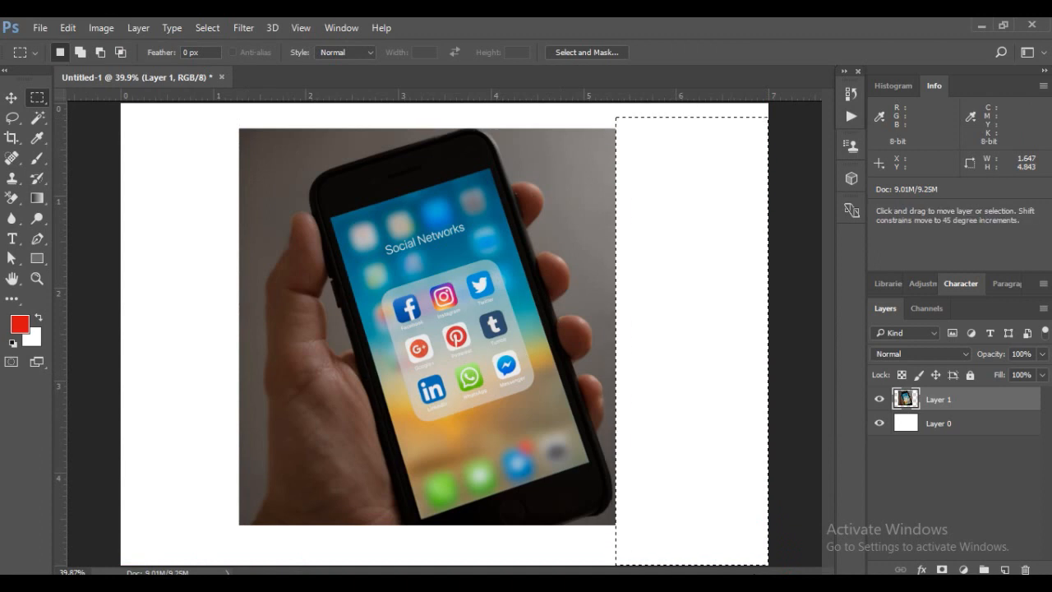
key("ctrl+d")
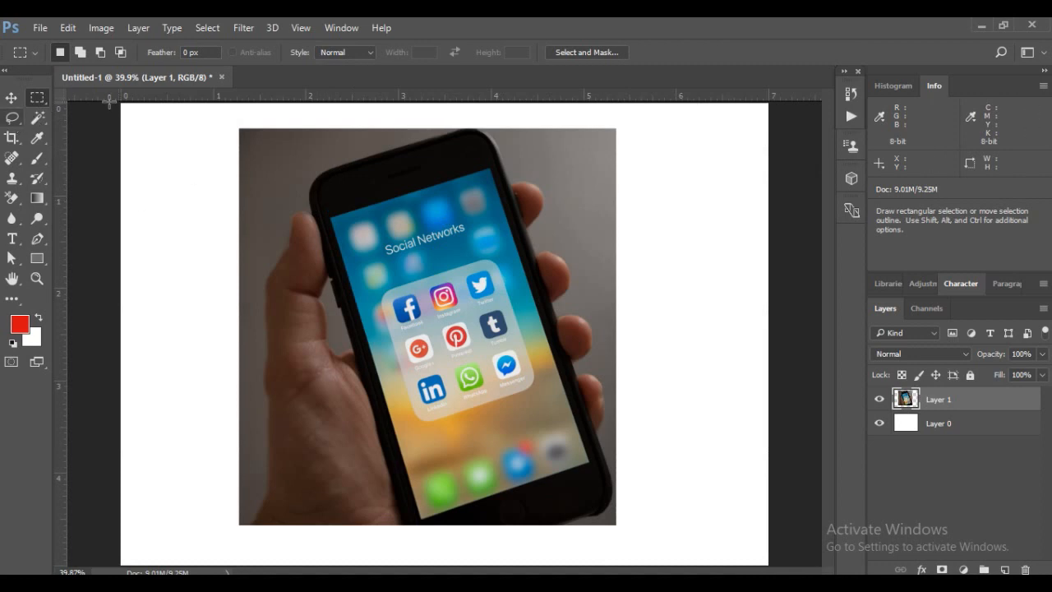
Hide Layer 1 and show it again
left_click(880, 399)
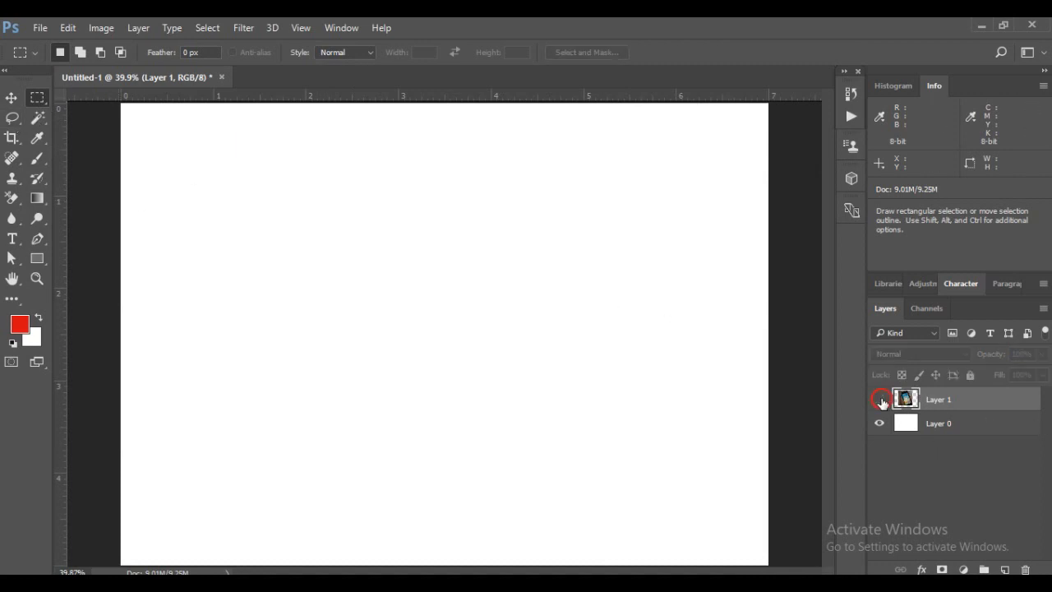
left_click(880, 400)
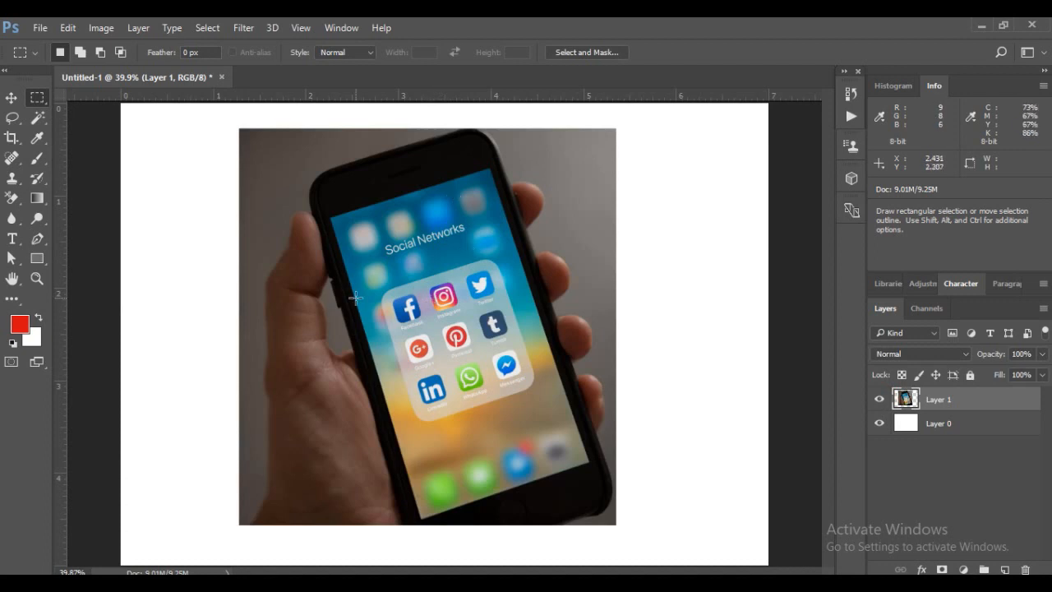
left_click(12, 98)
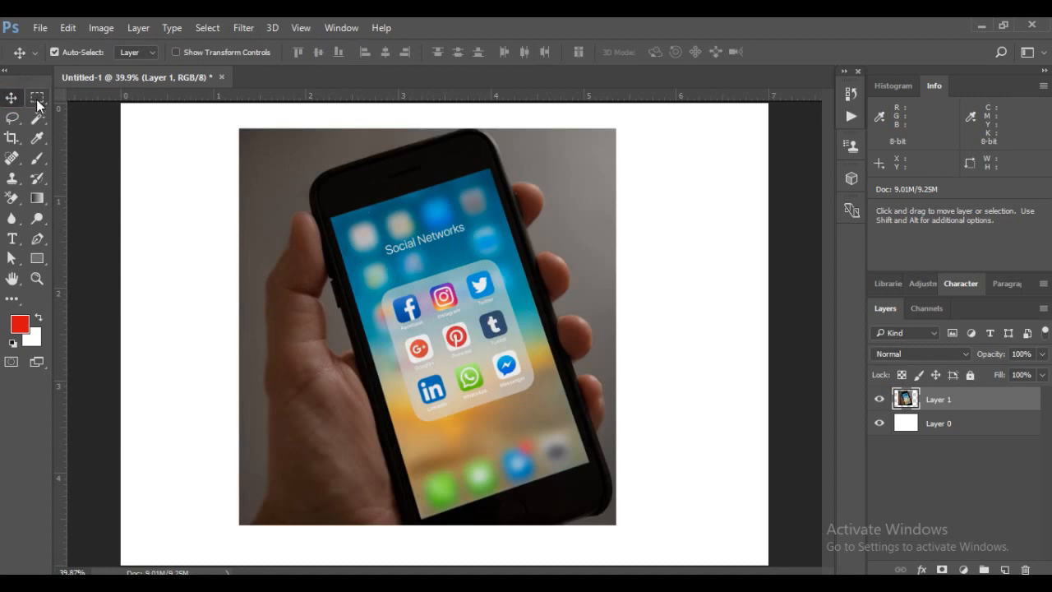
Draw an elliptical selection about 3.20 by 3.52 in over the phone screen with the Elliptical Marquee tool
left_click_drag(37, 99, 108, 120)
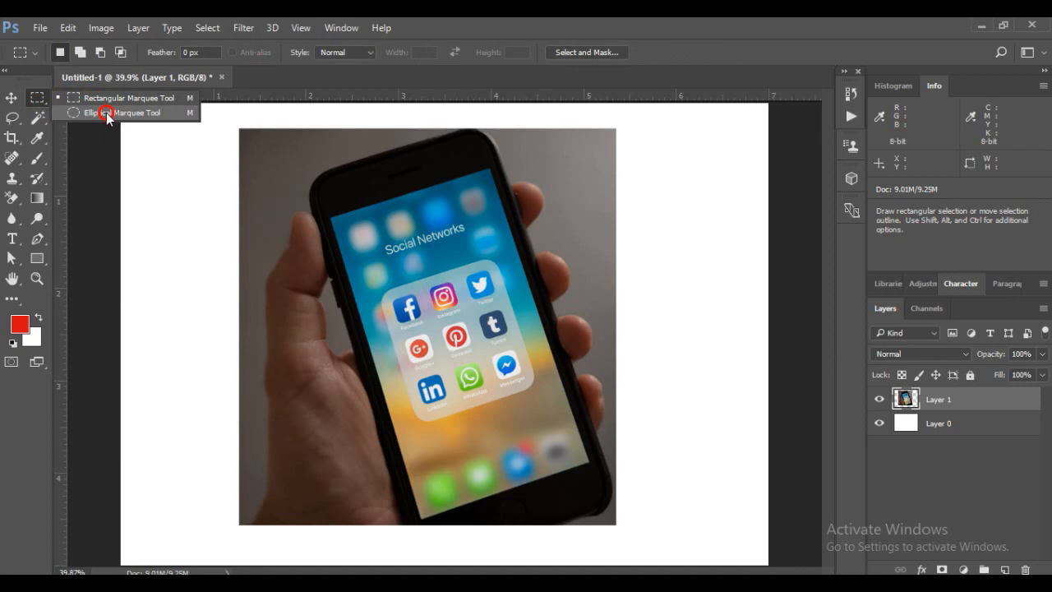
left_click(107, 115)
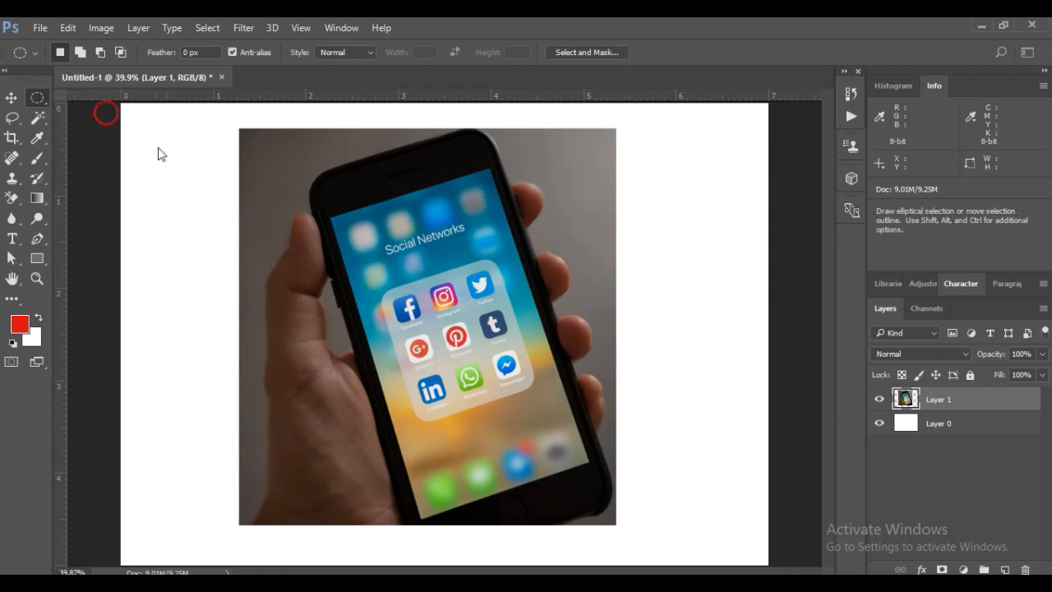
left_click_drag(291, 149, 587, 473)
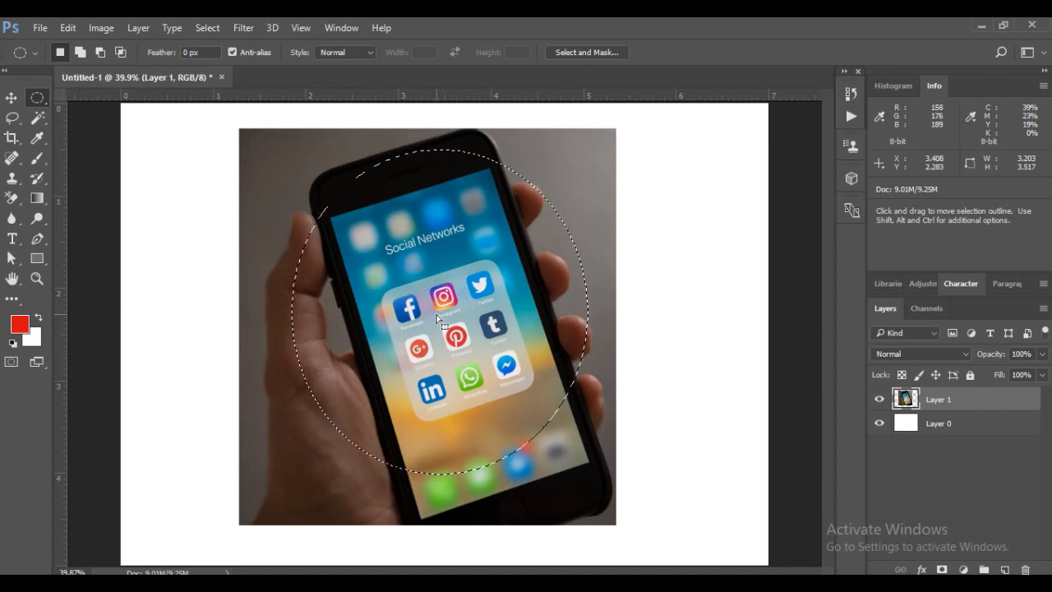
Delete the photo content inside the elliptical selection and undo the deletion
key("Delete")
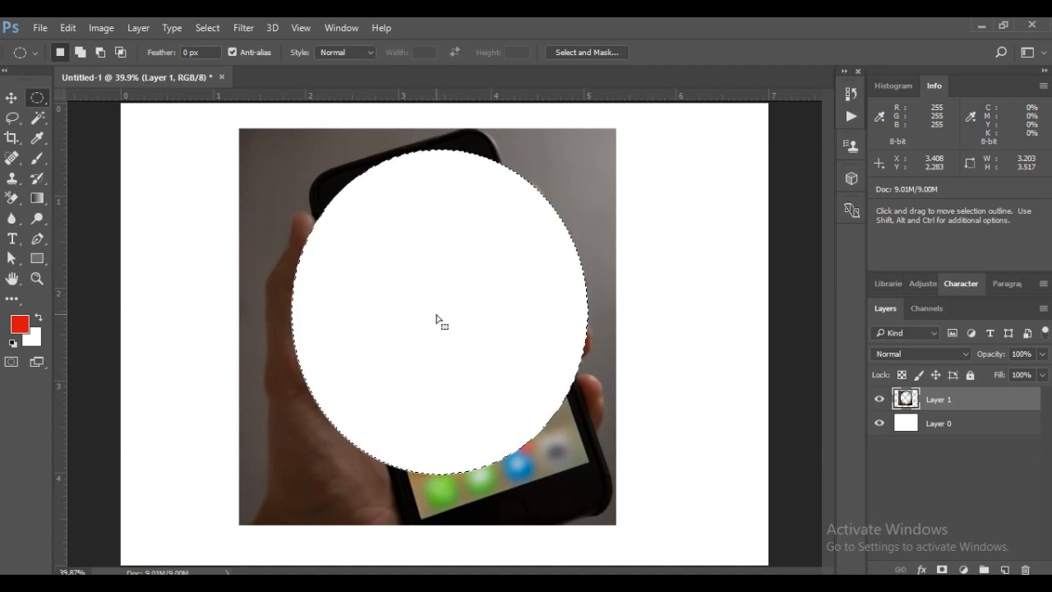
key("ctrl+z")
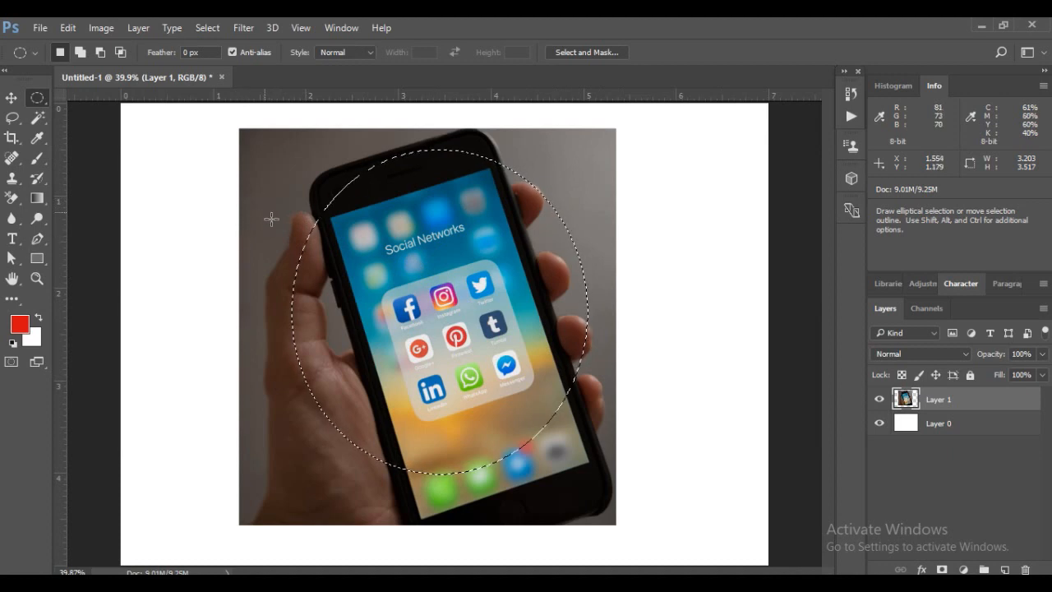
Invert the elliptical selection and delete the photo area outside the ellipse, clearing the selection at the end
left_click(207, 28)
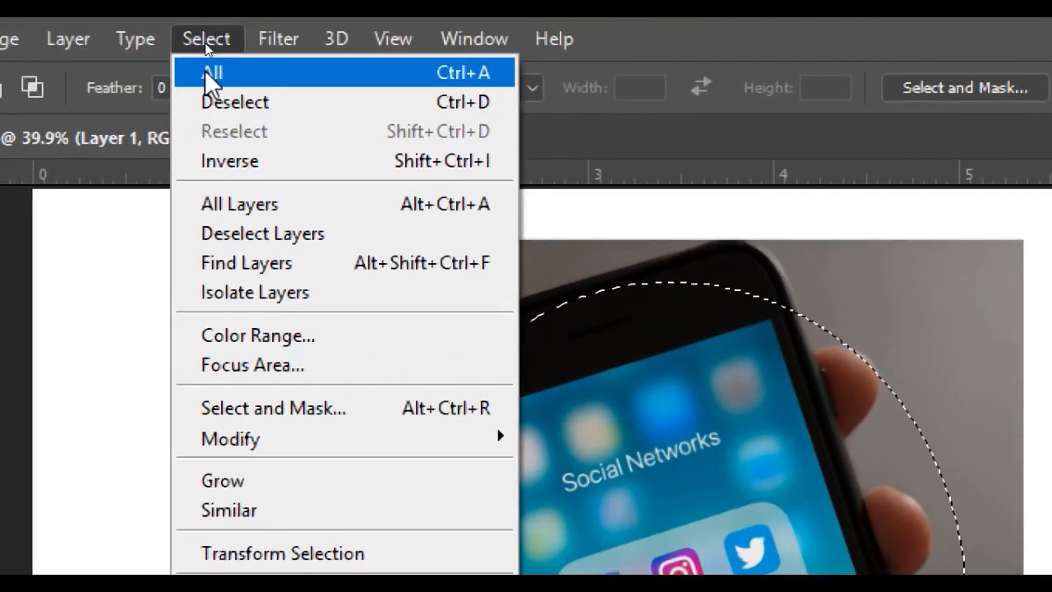
left_click(232, 161)
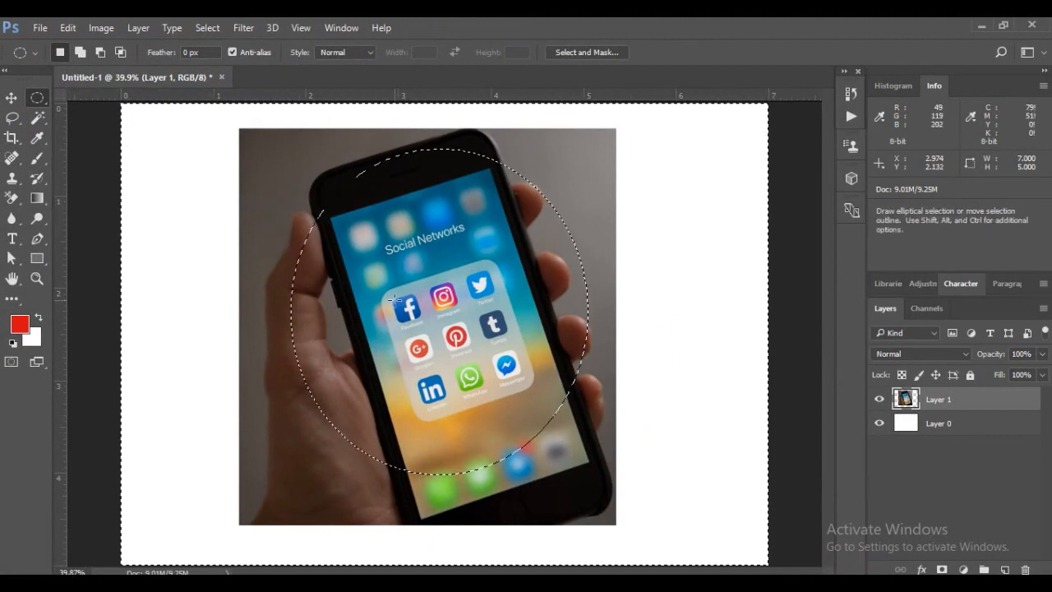
key("Delete")
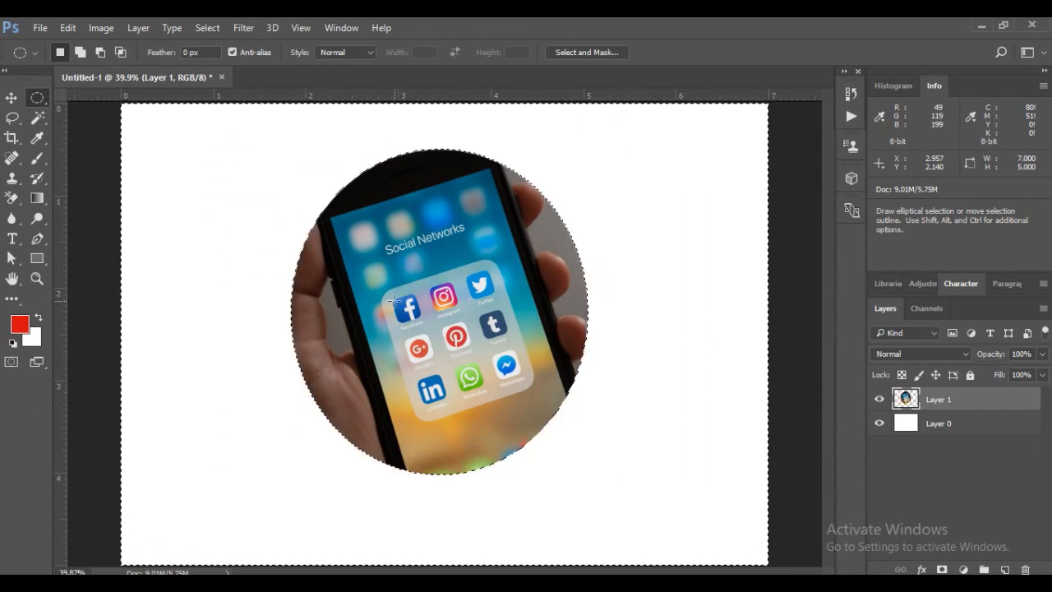
key("ctrl+d")
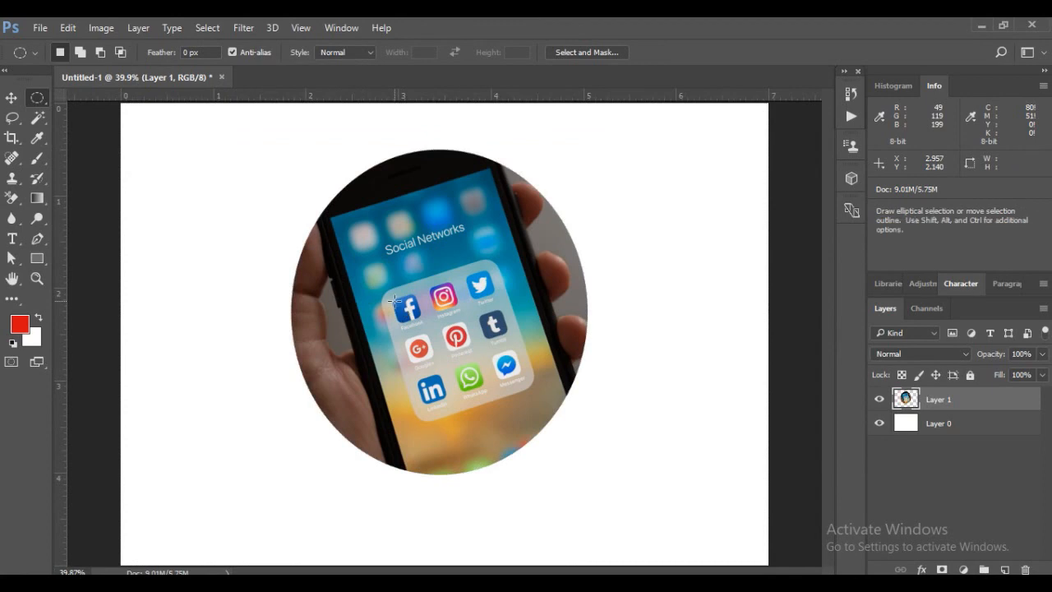
Move the elliptical phone cutout slightly right and down towards the canvas centre with the Move tool
left_click(11, 97)
left_click_drag(448, 230, 466, 257)
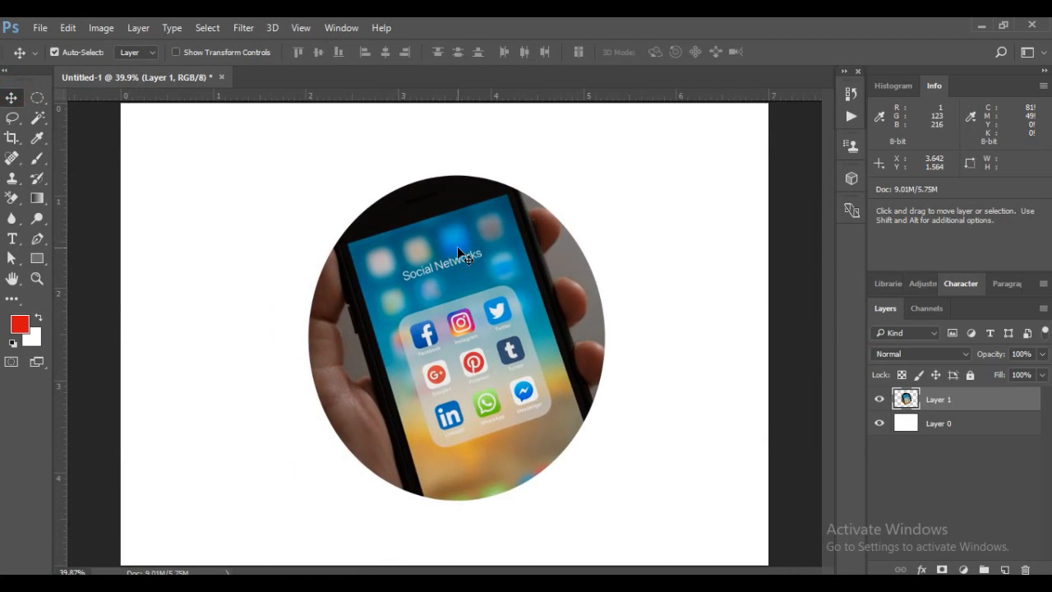
left_click_drag(37, 98, 109, 109)
left_click(11, 97)
Open the image asdf.jpg from the online course folder
left_click(40, 27)
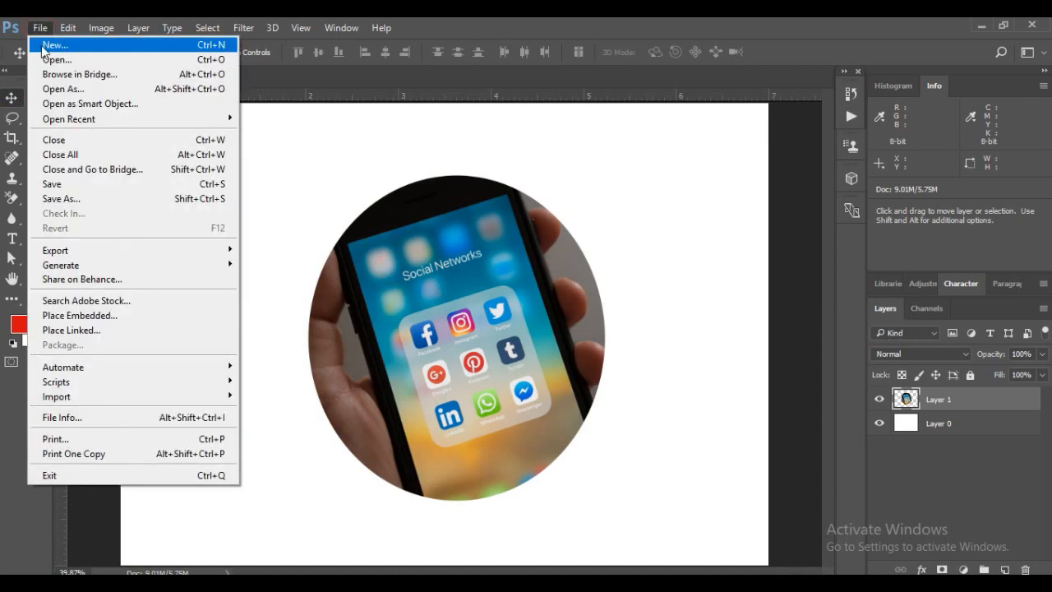
left_click(41, 48)
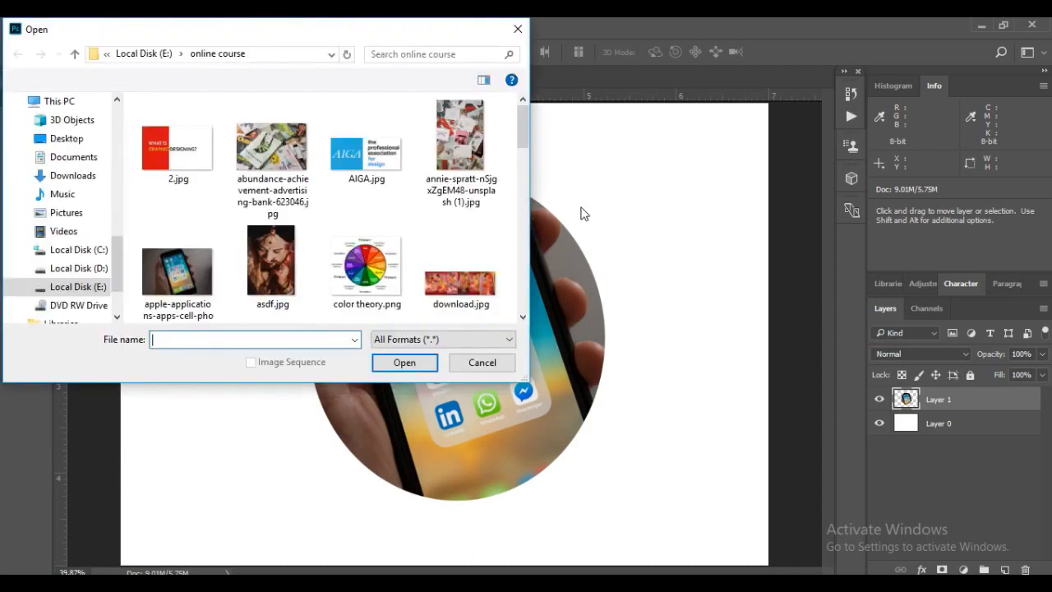
mouse_move(522, 125)
left_mouse_down()
mouse_move(526, 253)
mouse_move(523, 122)
left_mouse_up()
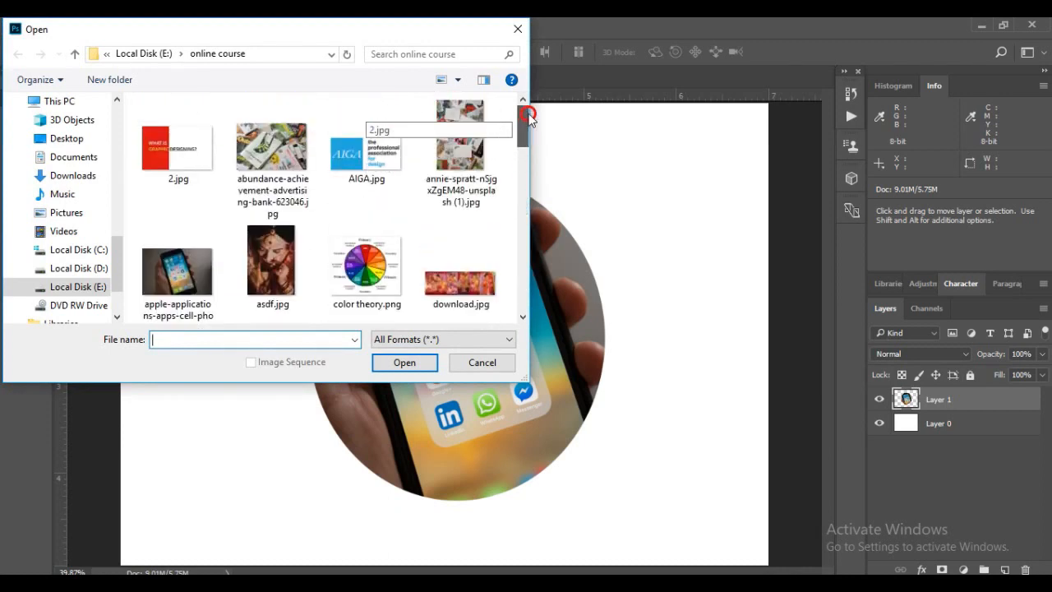
left_click(272, 261)
left_click(405, 356)
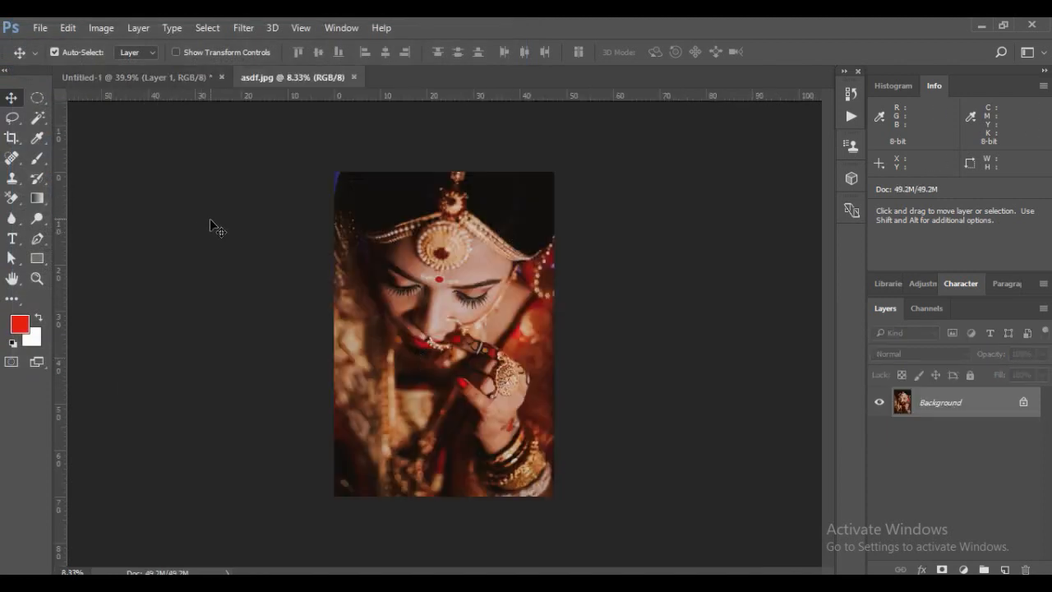
Float the asdf.jpg document in its own window, maximize and restore it, and dock it back beside Untitled-1
mouse_move(287, 82)
left_mouse_down()
mouse_move(380, 90)
mouse_move(228, 94)
mouse_move(283, 88)
left_mouse_up()
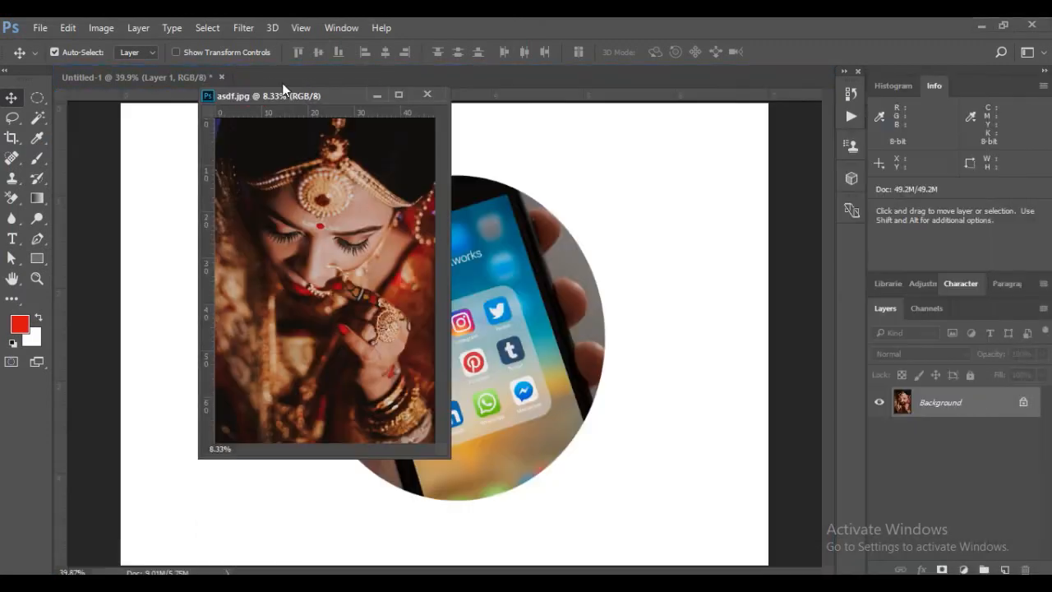
left_click(399, 95)
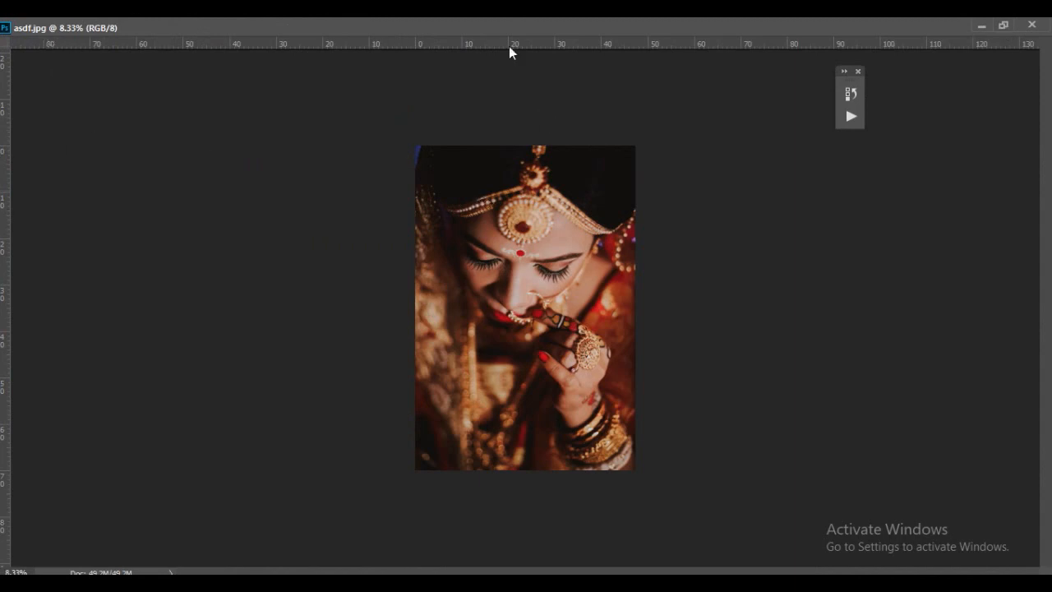
left_click(1002, 25)
left_click_drag(310, 94, 351, 78)
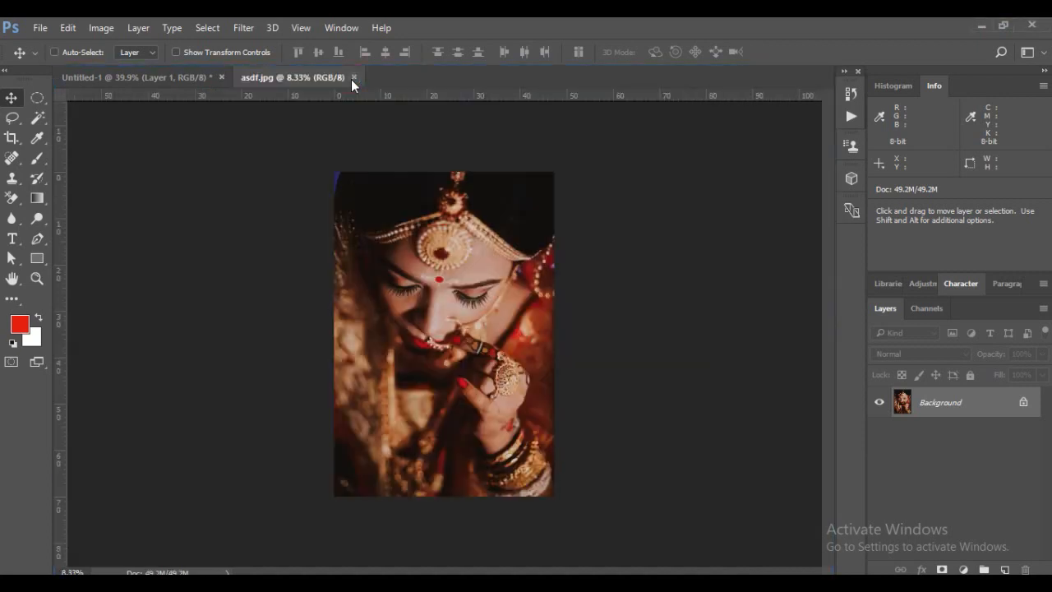
Draw a freehand Lasso selection around the round forehead ornament in asdf.jpg, about 14.4 by 13.8 ruler units
key("ctrl+plus")
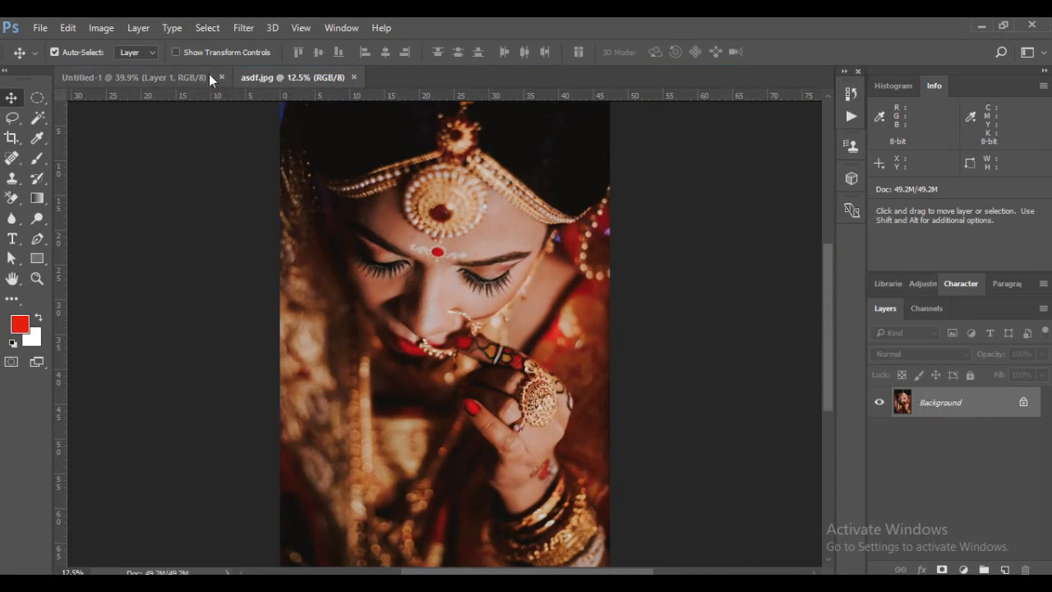
left_click(148, 77)
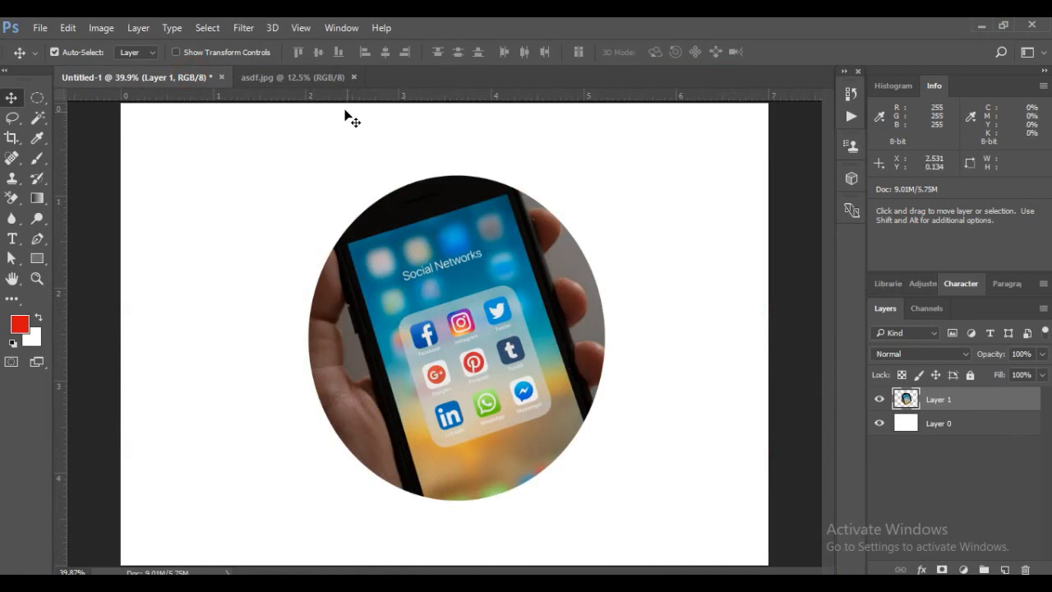
left_click(309, 77)
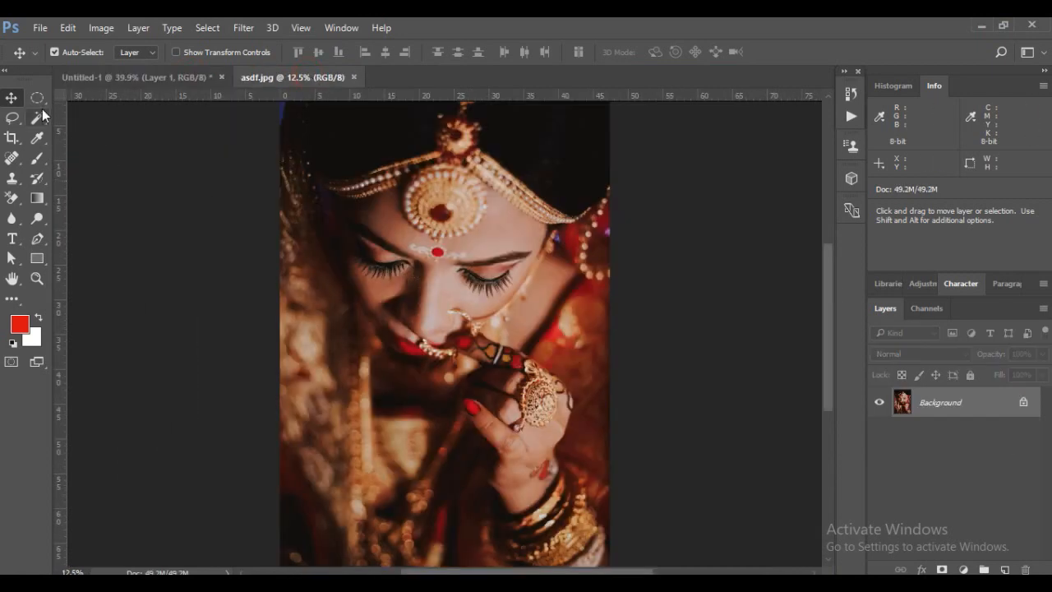
mouse_move(18, 124)
left_mouse_down()
mouse_move(64, 118)
mouse_move(74, 147)
mouse_move(82, 119)
mouse_move(70, 132)
mouse_move(85, 149)
mouse_move(90, 125)
left_mouse_up()
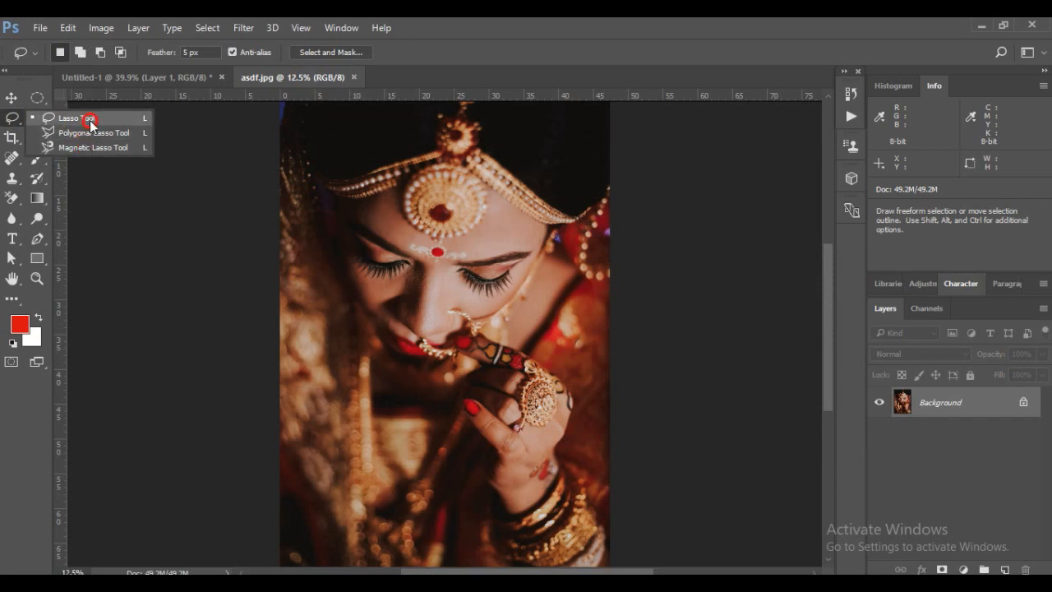
left_click_drag(91, 125, 91, 123)
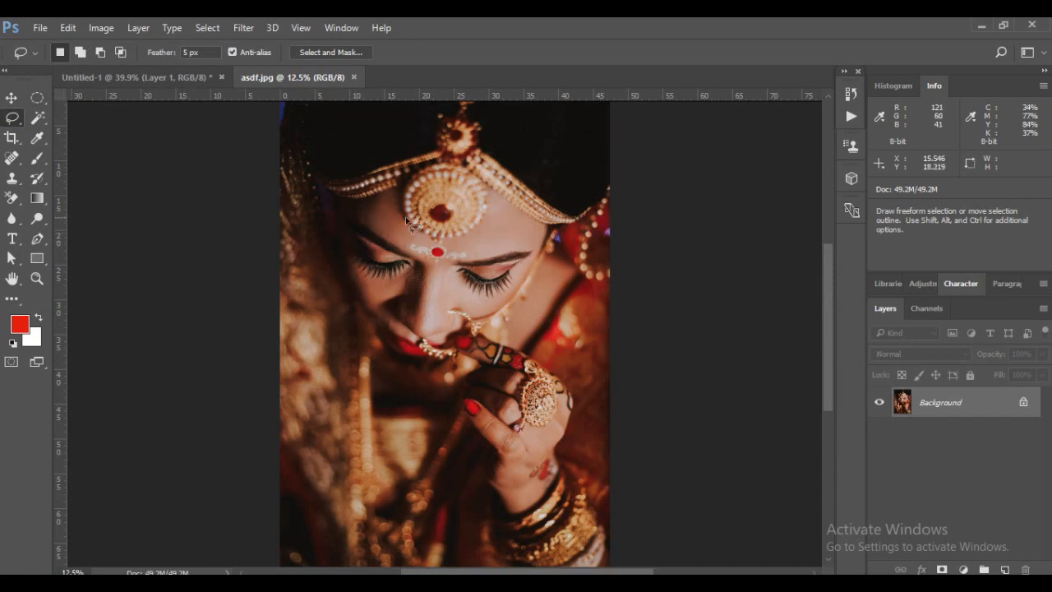
left_click(491, 198)
mouse_move(492, 197)
left_mouse_down()
mouse_move(459, 155)
mouse_move(409, 154)
mouse_move(397, 182)
mouse_move(399, 225)
mouse_move(426, 245)
mouse_move(472, 240)
mouse_move(492, 199)
left_mouse_up()
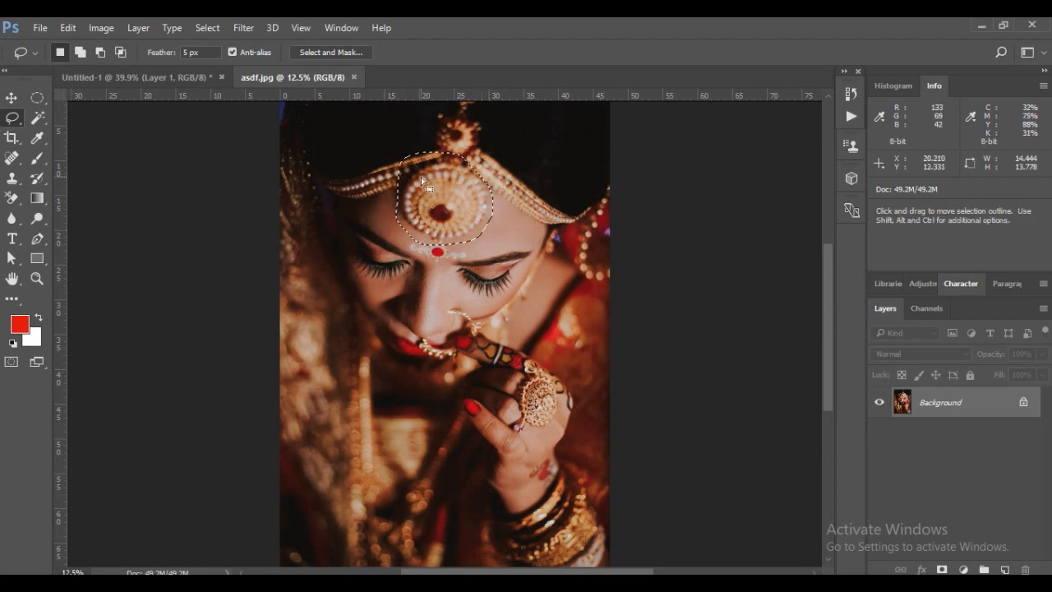
Dismiss the Fill settings and convert the locked Background of asdf.jpg into an editable layer named Layer 0
key("shift+F5")
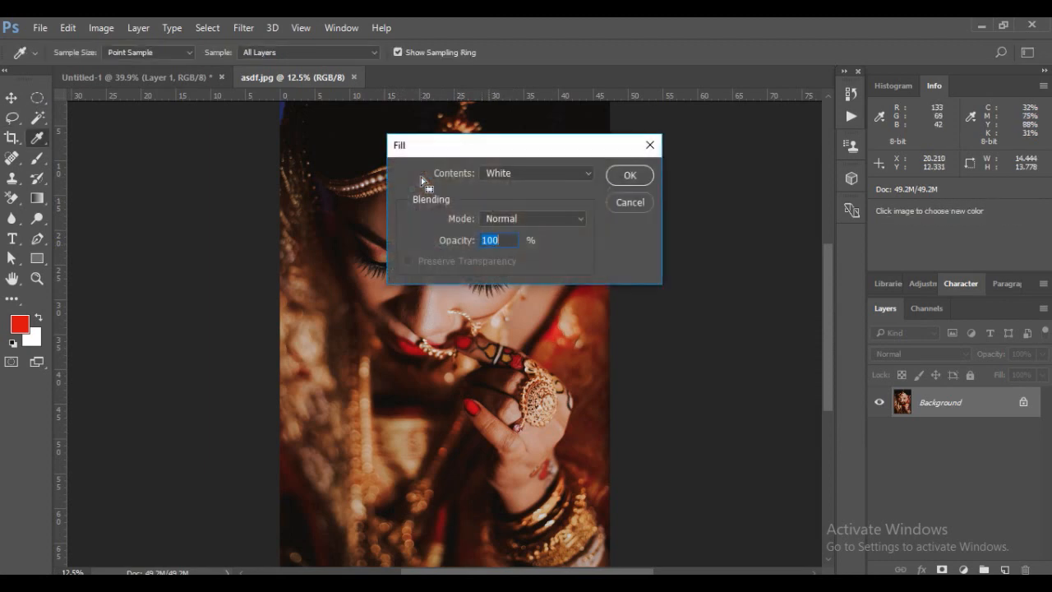
left_click(617, 208)
double_click(978, 405)
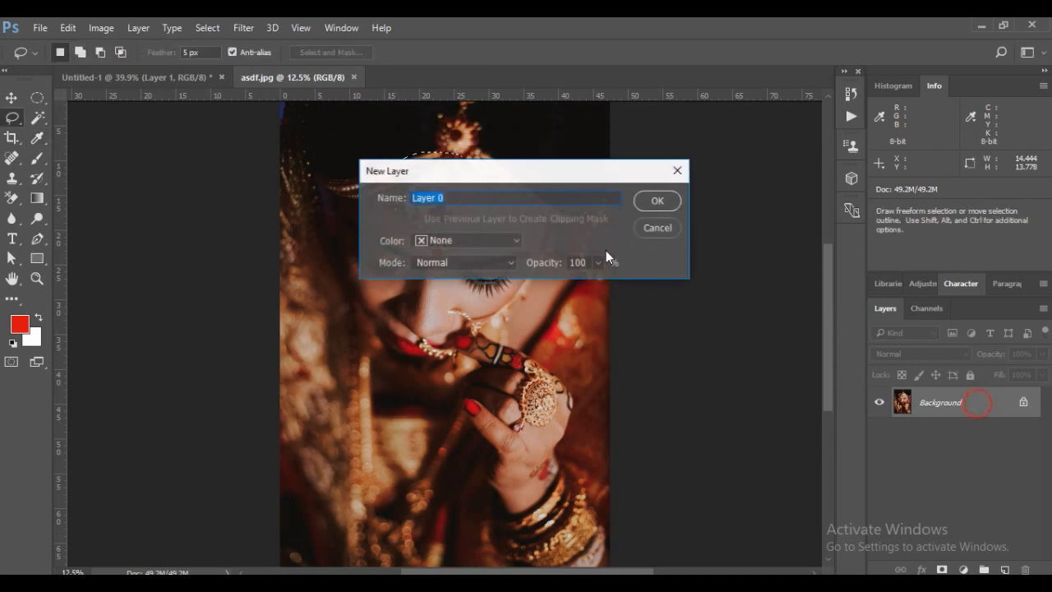
left_click(646, 206)
Try deleting the lassoed ornament area from Layer 0, and clear the selection
key("Delete")
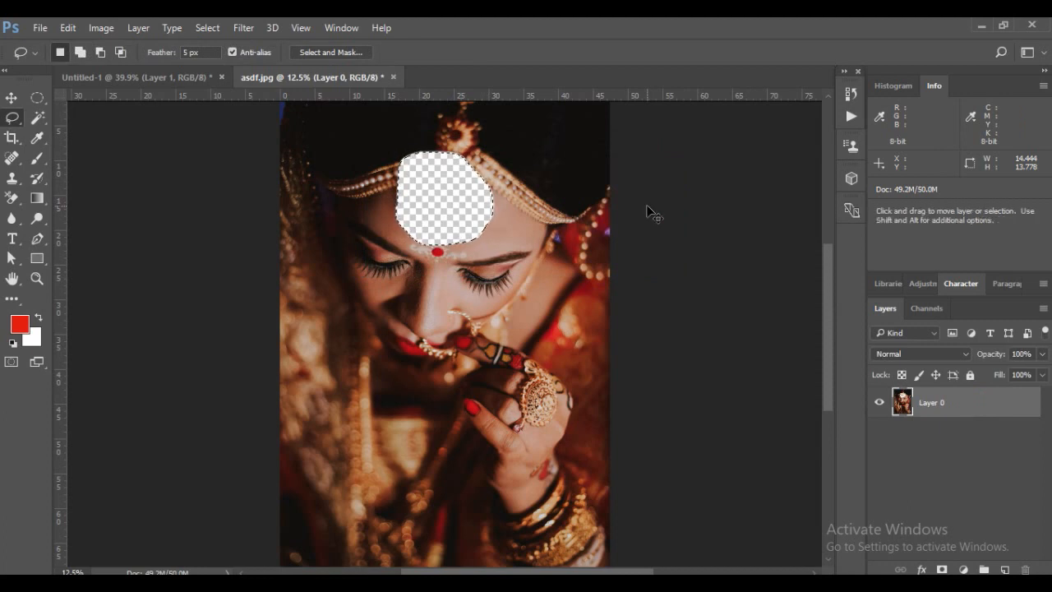
key("ctrl+z")
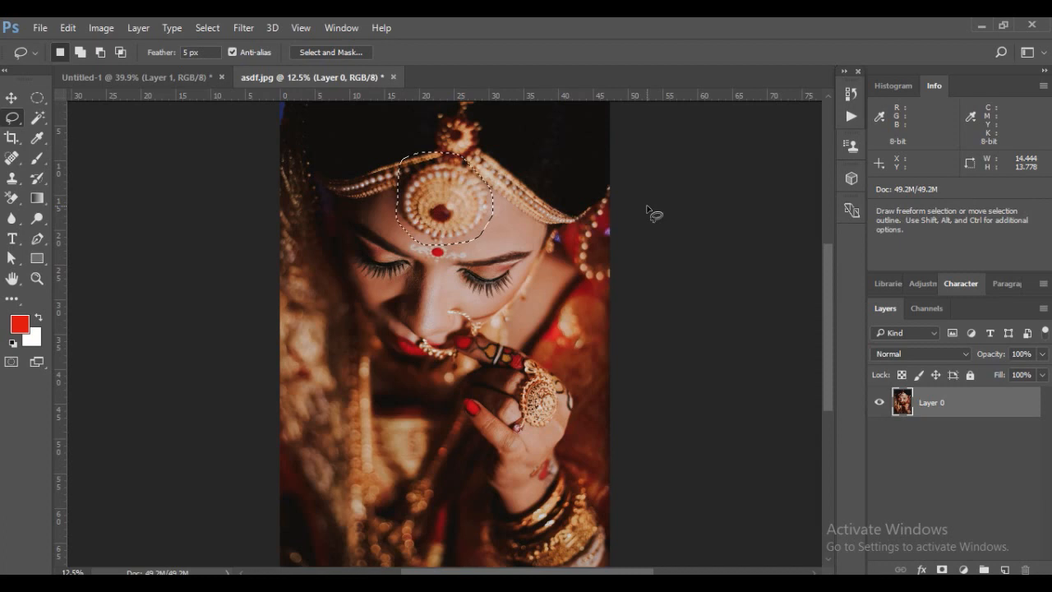
left_click(653, 213)
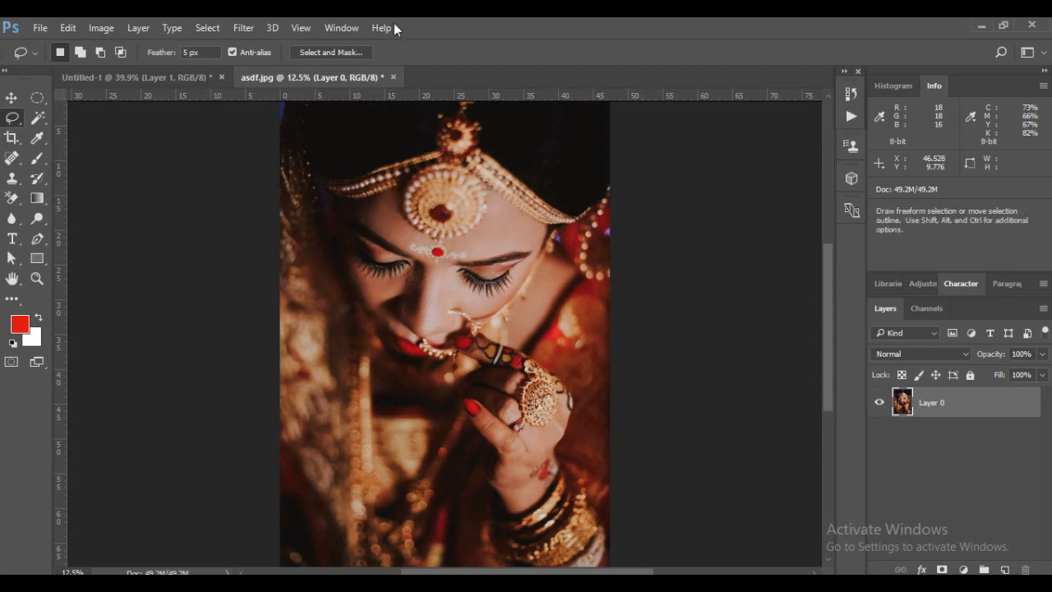
Outline the woman's face and raised hand with a closed Polygonal Lasso selection, about 39.6 by 51.2 ruler units
mouse_move(12, 118)
left_mouse_down()
mouse_move(65, 121)
mouse_move(82, 135)
left_mouse_up()
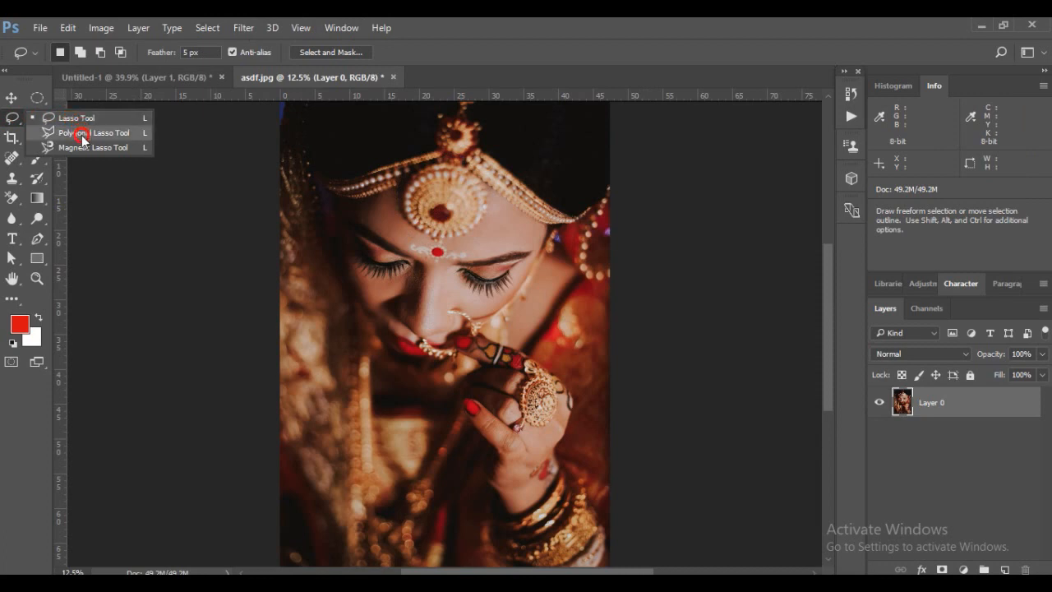
left_click_drag(82, 140, 82, 140)
left_click(356, 204)
left_click(420, 172)
left_click(450, 167)
left_click(499, 198)
left_click(536, 224)
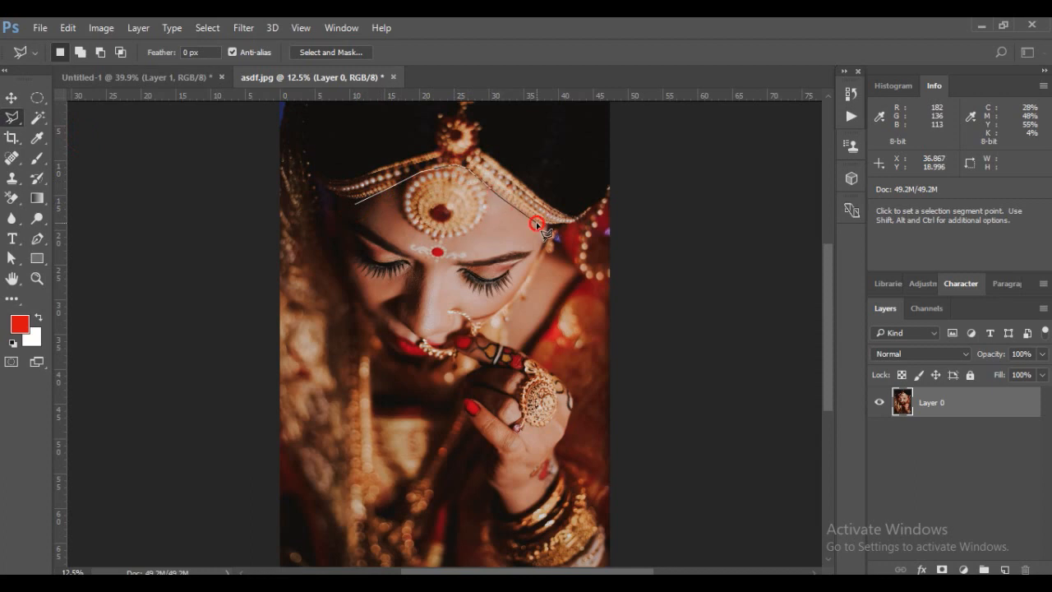
left_click(558, 223)
left_click(548, 240)
left_click(490, 328)
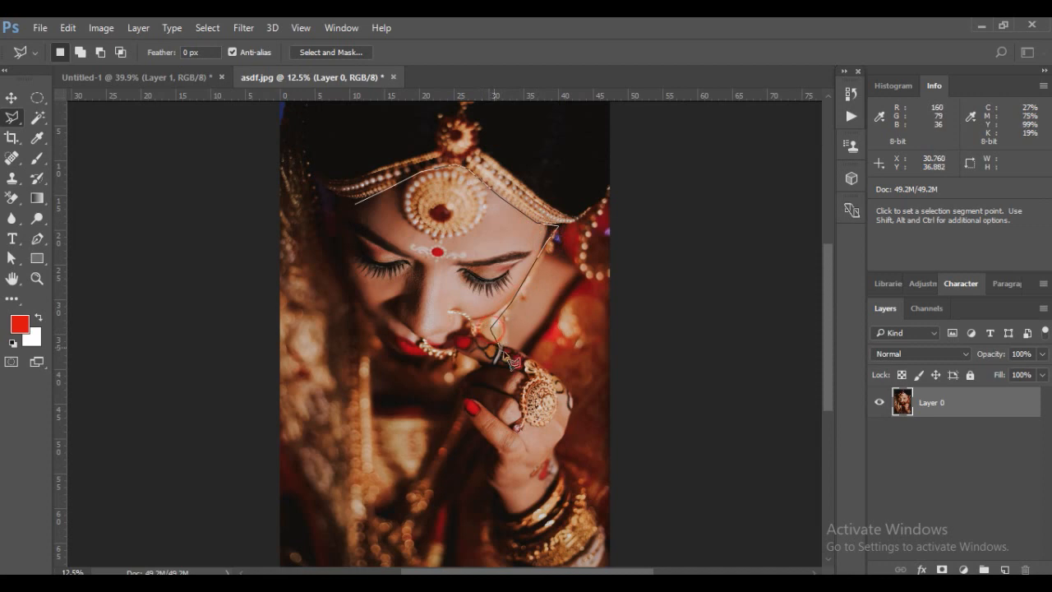
left_click(568, 400)
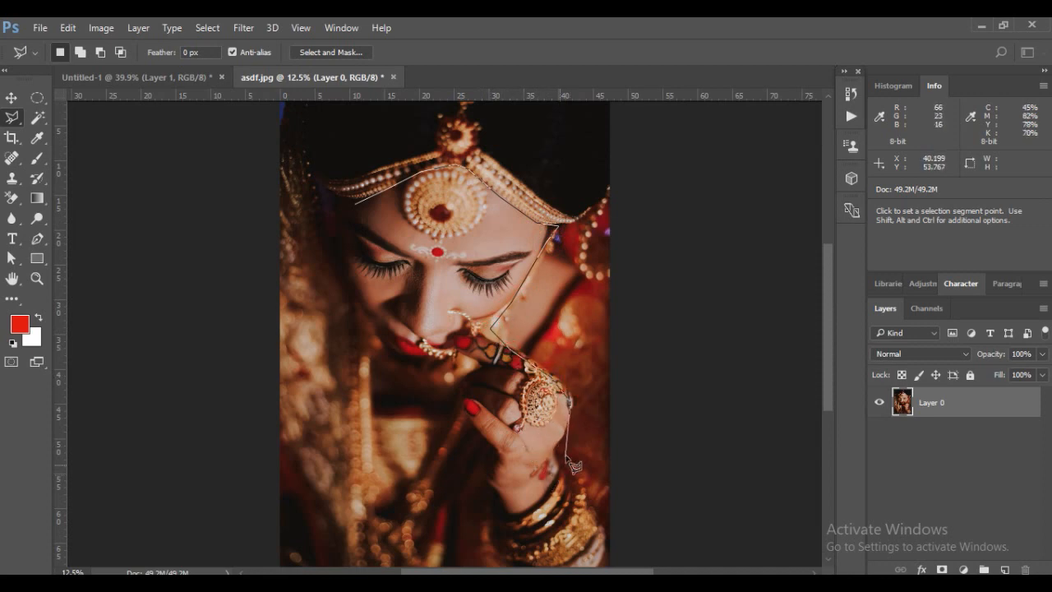
left_click(570, 428)
left_click(559, 447)
left_click(560, 472)
left_click(513, 520)
left_click(483, 478)
left_click(464, 407)
left_click(395, 368)
left_click(296, 233)
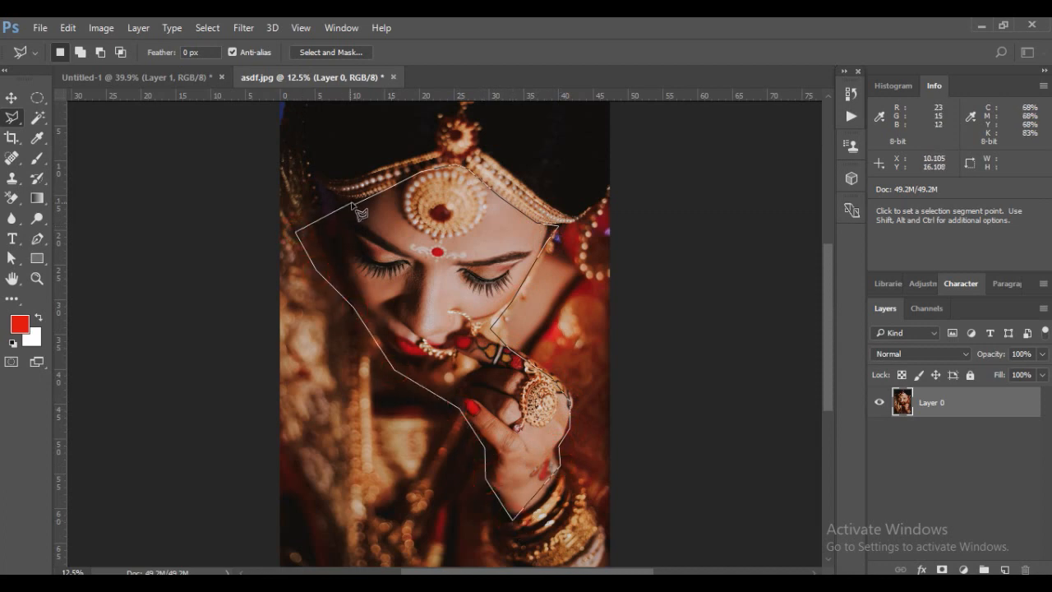
left_click(355, 205)
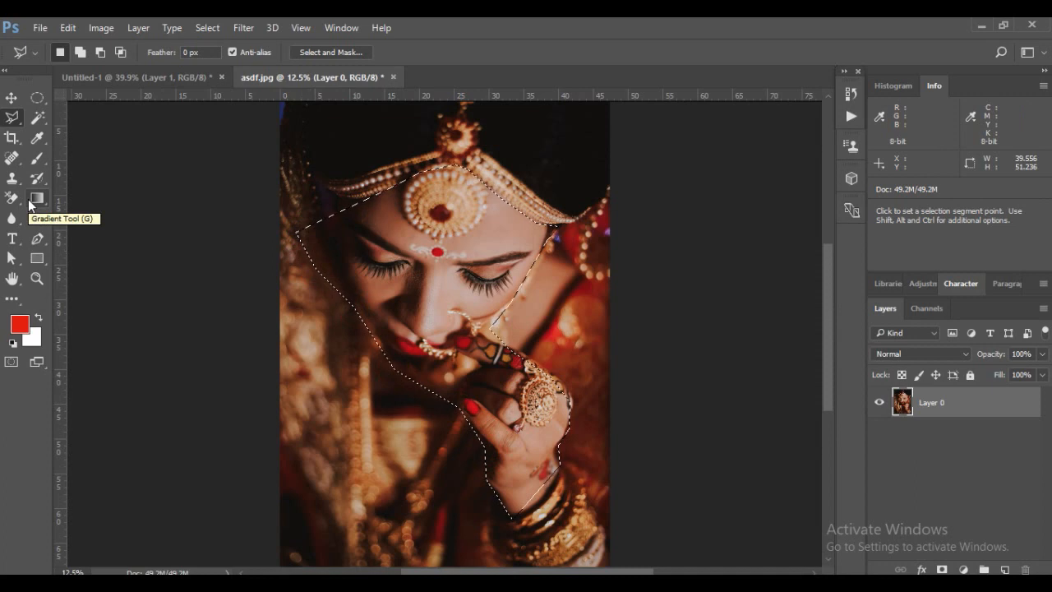
left_click_drag(12, 117, 85, 132)
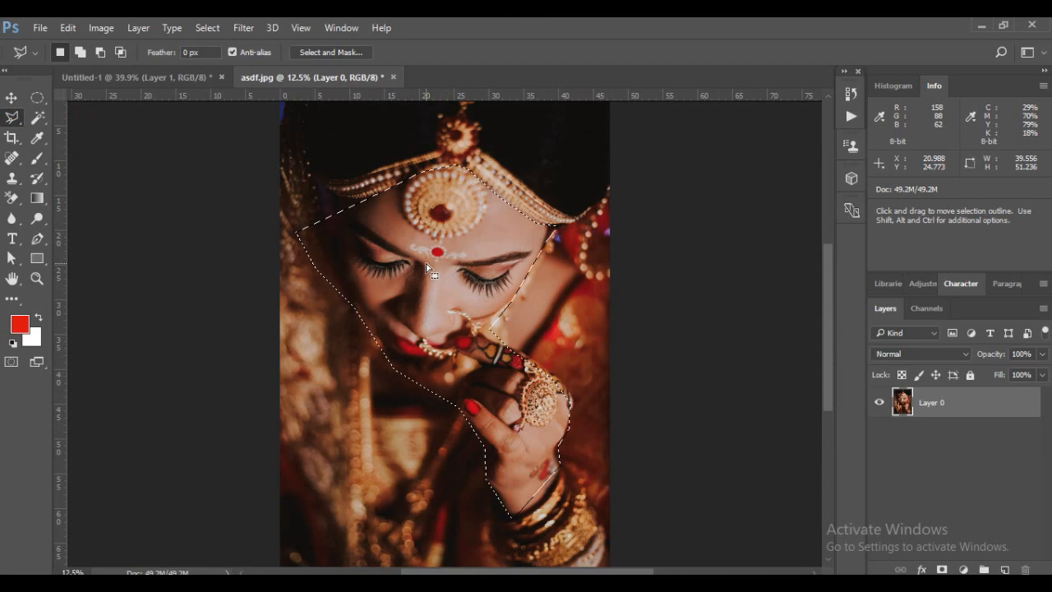
key("ctrl")
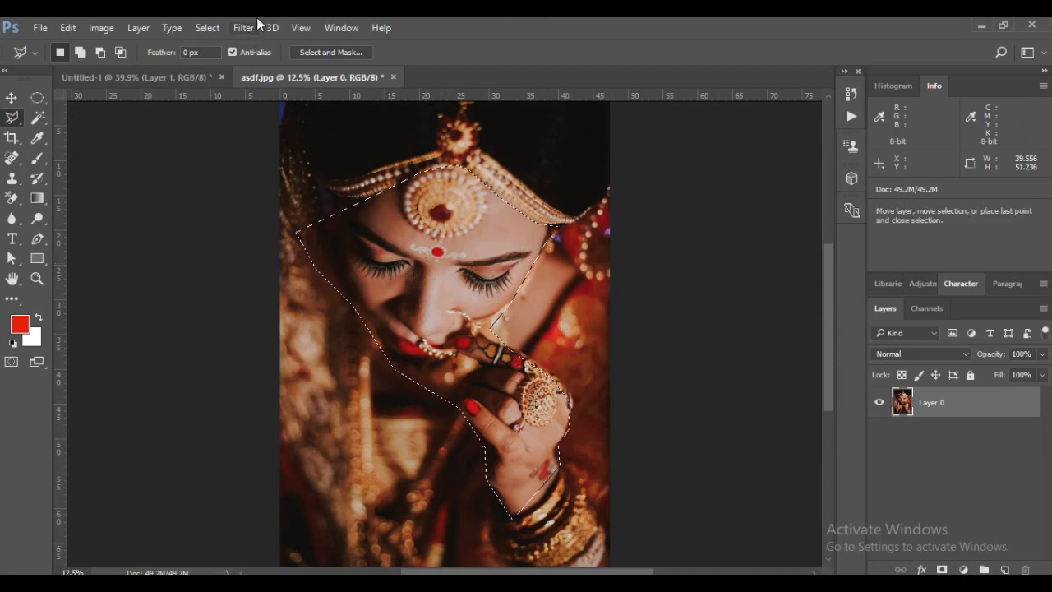
key("ctrl+l")
left_click_drag(672, 49, 750, 77)
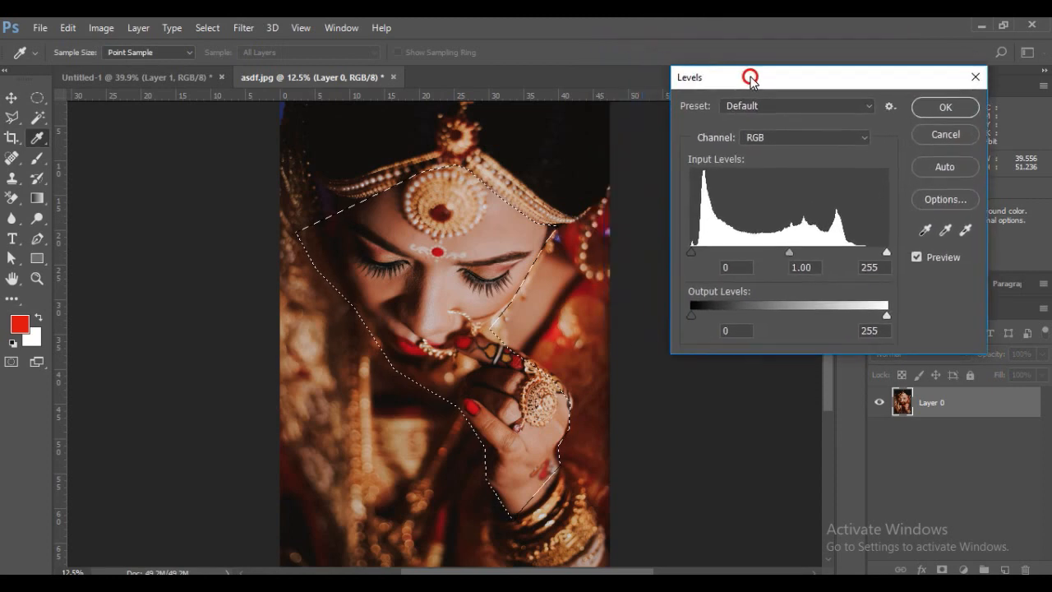
left_click(945, 134)
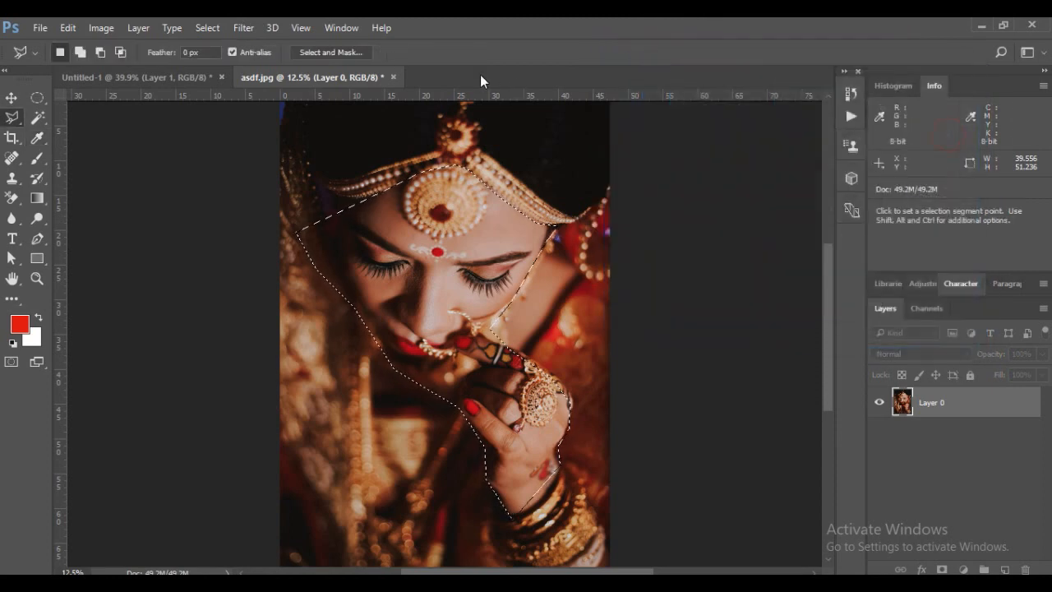
Apply Levels to the selected face and hand with RGB shadow input 28 and Red midtone 1.02, and deselect
left_click(101, 27)
mouse_move(101, 71)
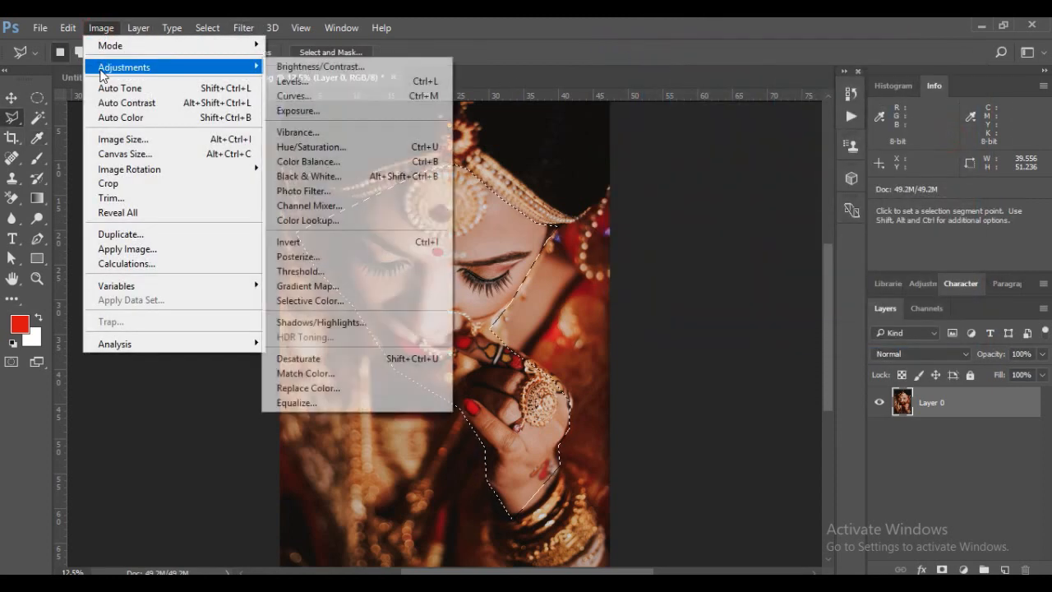
left_click(346, 85)
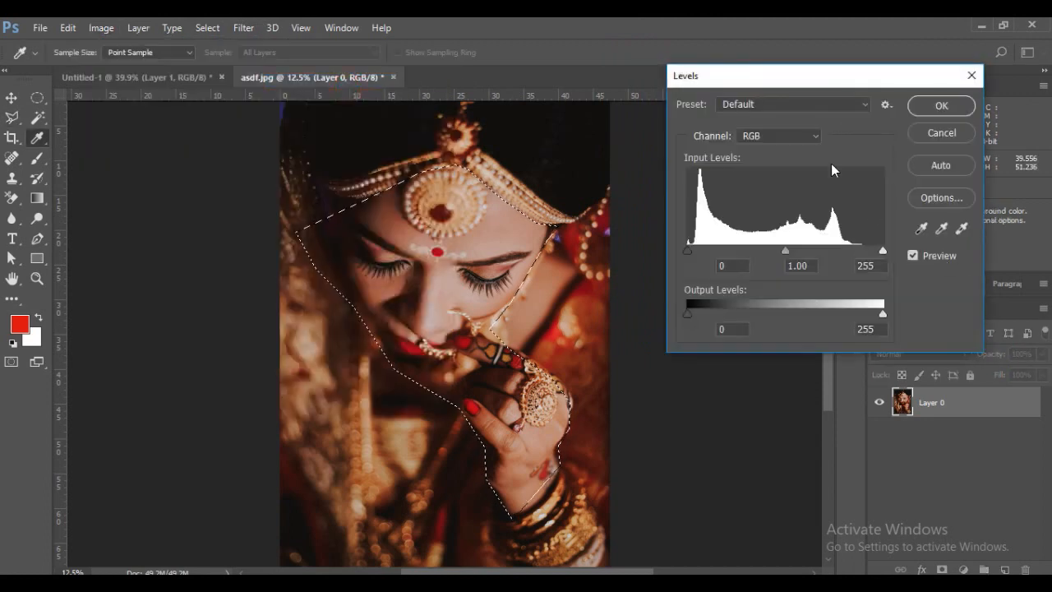
left_click(778, 138)
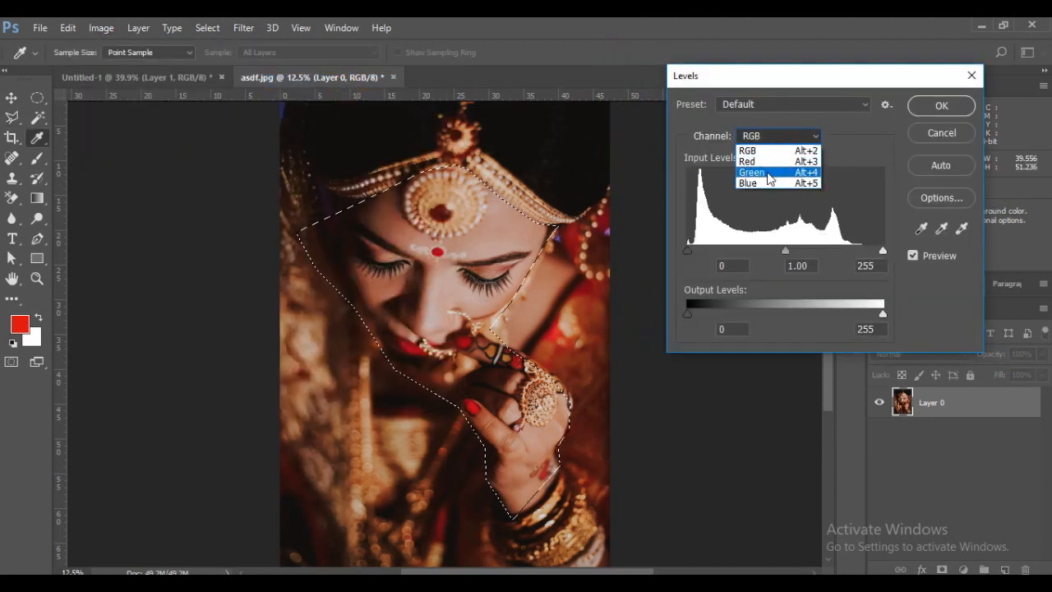
left_click(761, 152)
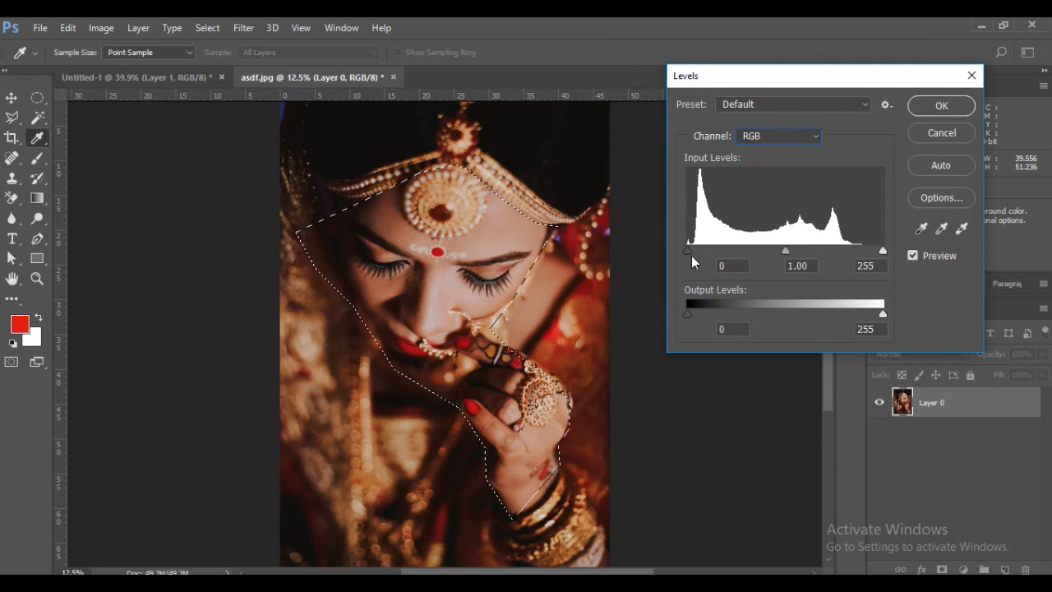
left_click_drag(688, 249, 709, 250)
left_click(779, 136)
left_click(764, 157)
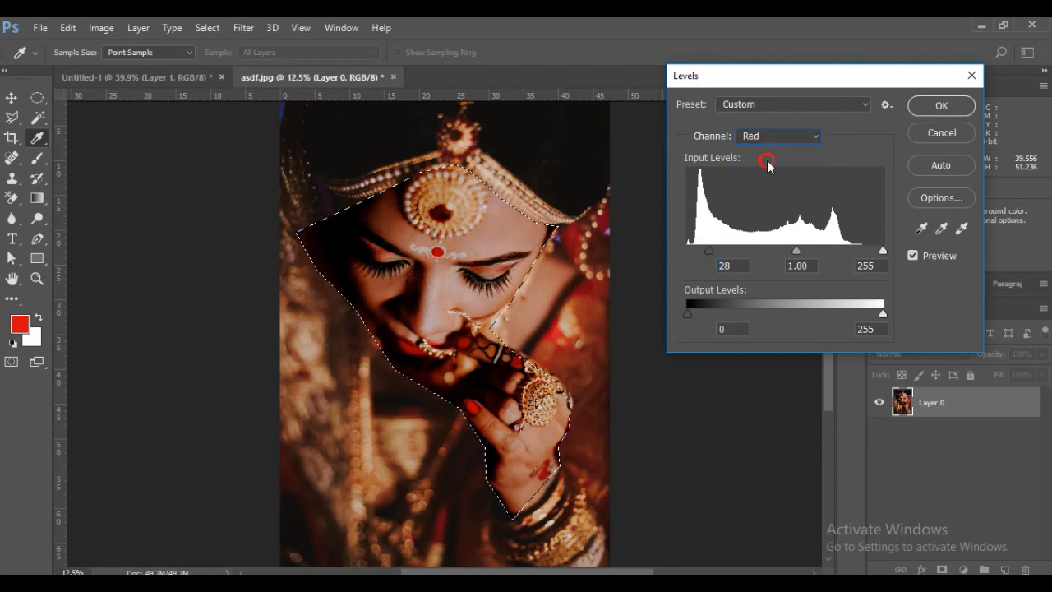
mouse_move(785, 250)
left_mouse_down()
mouse_move(797, 249)
mouse_move(774, 250)
mouse_move(826, 250)
mouse_move(783, 250)
left_mouse_up()
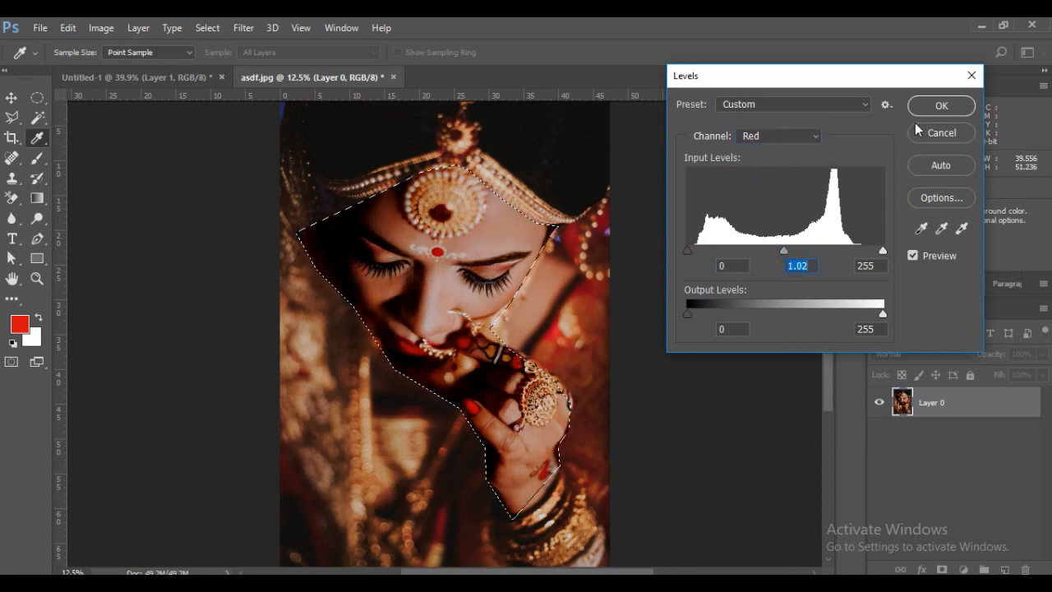
left_click(937, 106)
key("ctrl+d")
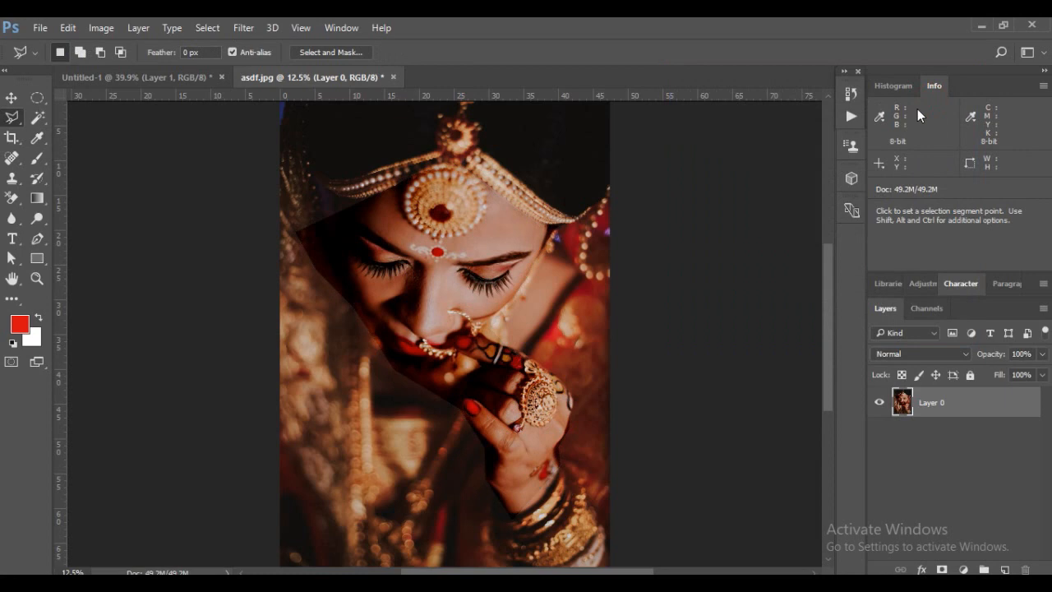
Undo the deselection, the Levels adjustment and the polygonal selection on the portrait
key("ctrl")
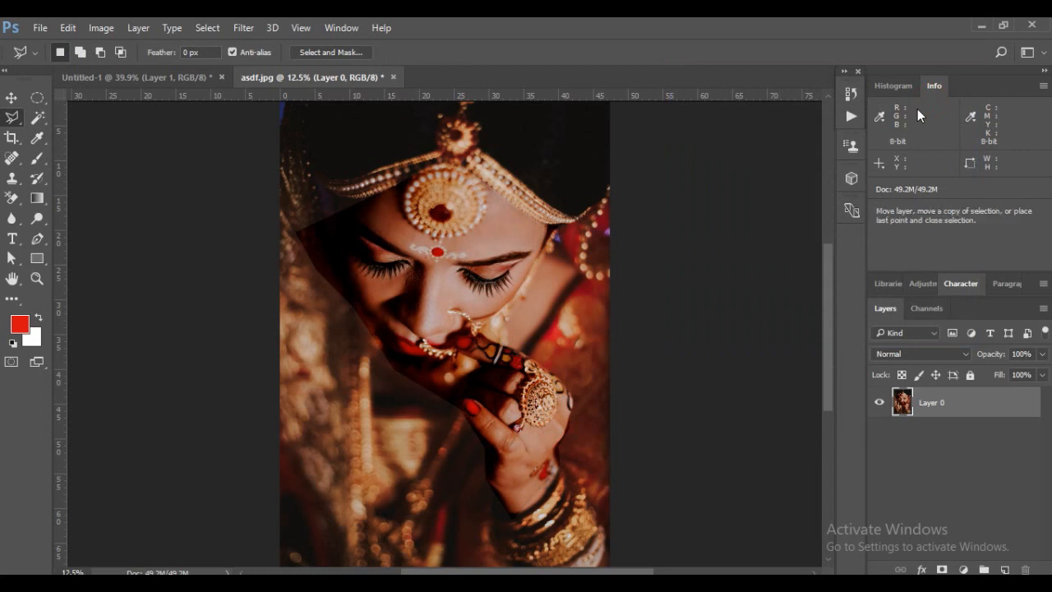
key("ctrl+alt+z")
key("ctrl+alt+z")
key("ctrl+alt+z")
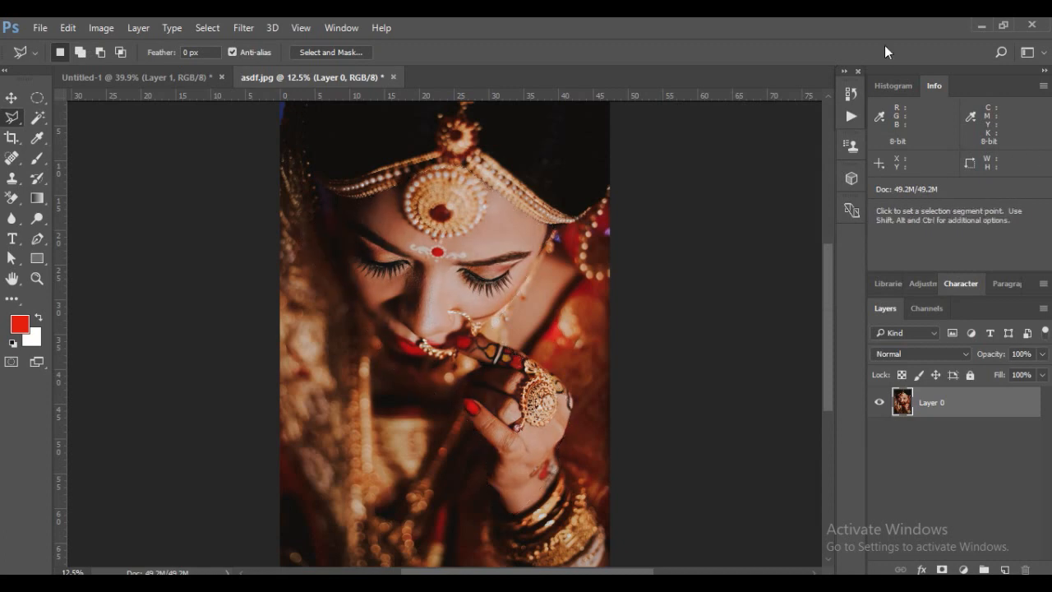
Trace the face, headpiece, hand and bangles with a closed Magnetic Lasso selection, about 42 by 66.3 ruler units
mouse_move(14, 118)
left_mouse_down()
mouse_move(90, 134)
mouse_move(85, 148)
left_mouse_up()
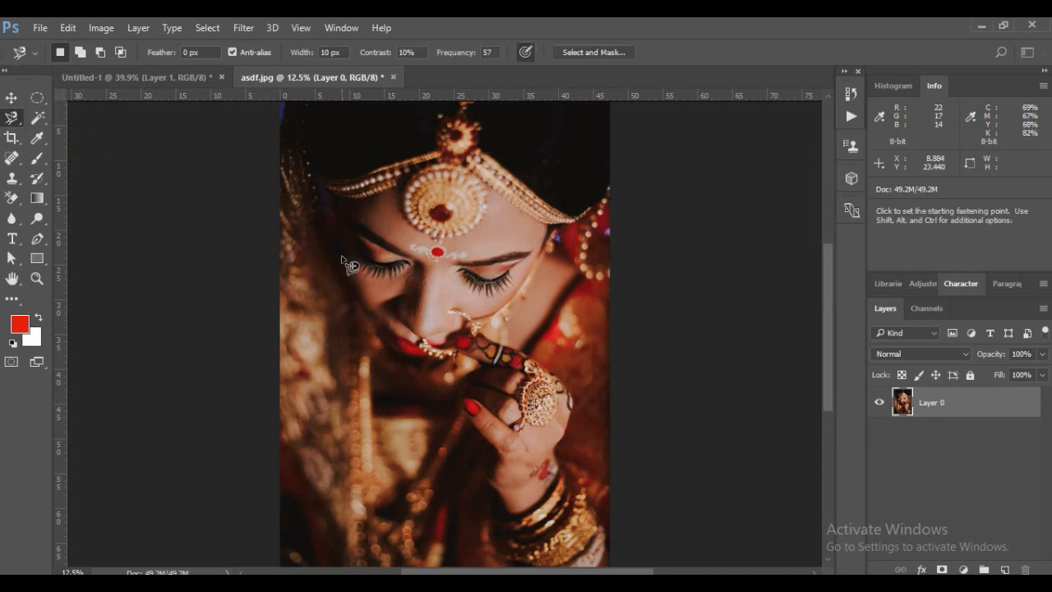
left_click(318, 170)
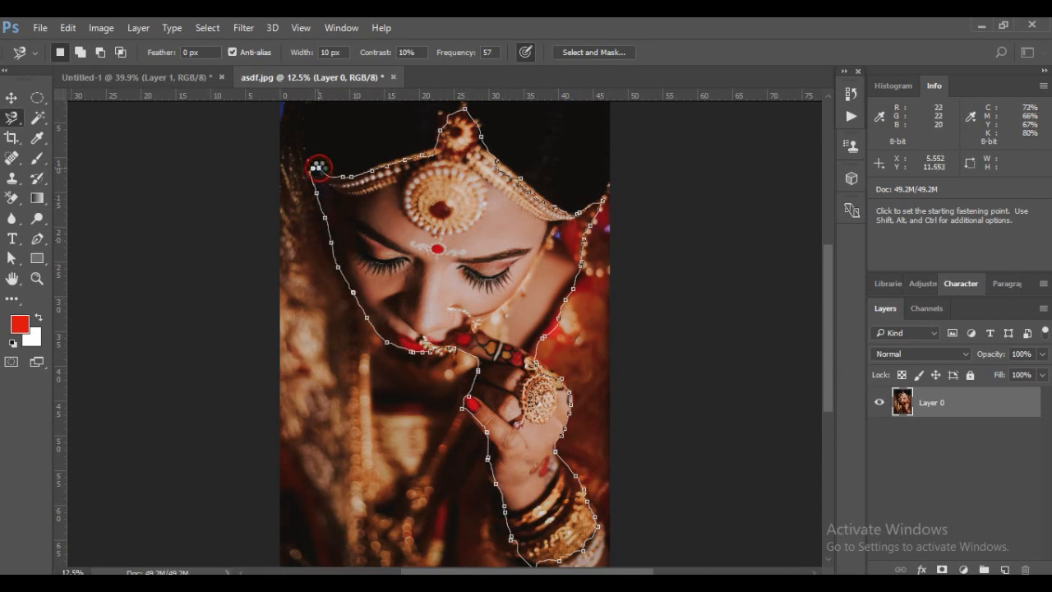
left_click(315, 169)
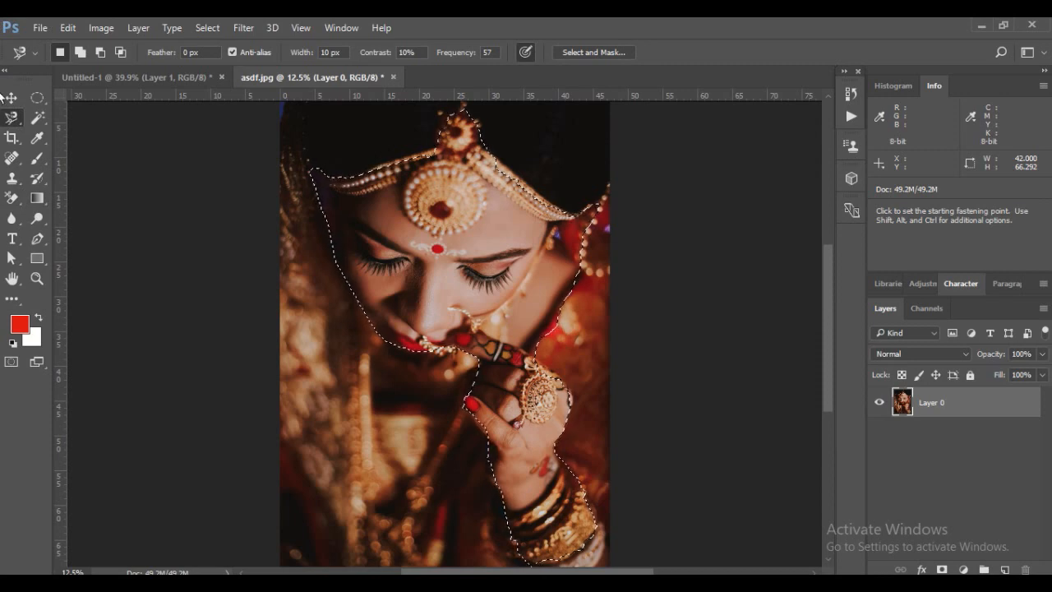
Clear the magnetic selection and close asdf.jpg without saving its changes
key("ctrl+d")
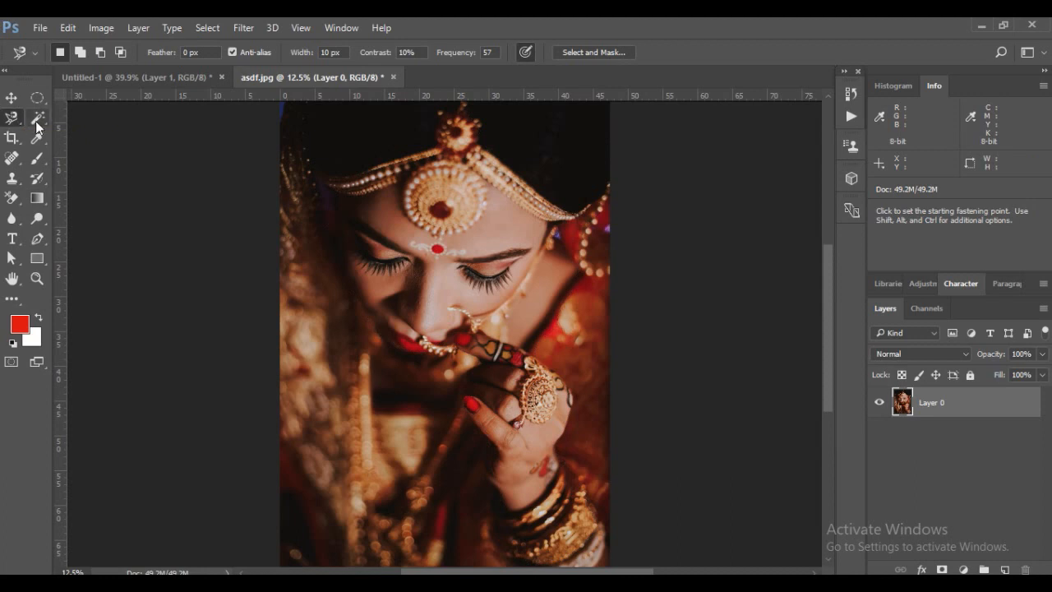
left_click(393, 77)
left_click(531, 248)
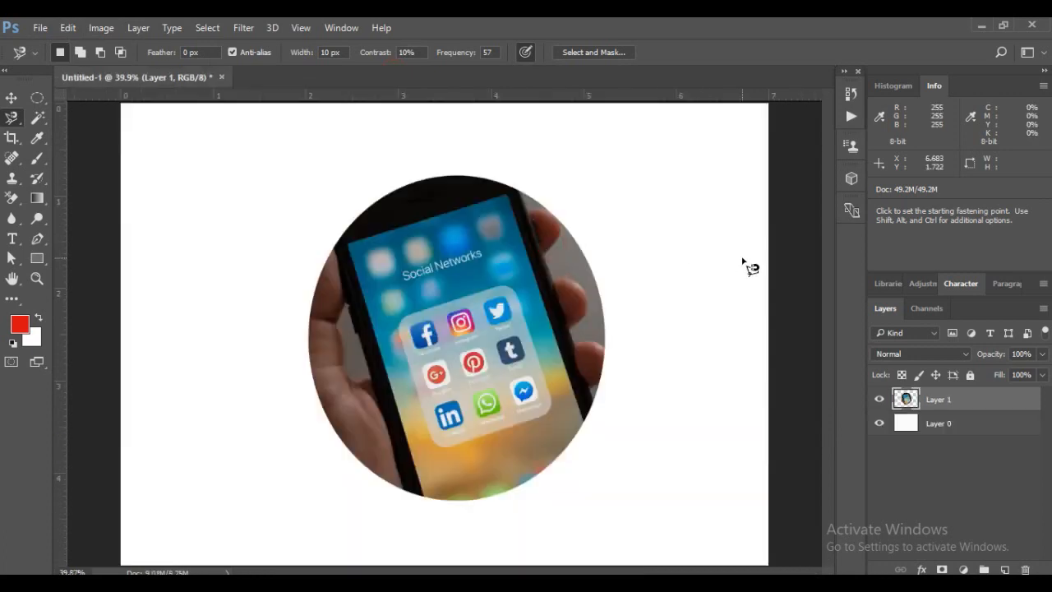
Open fashion-1808116_1920.jpg from the free pictures folder on Local Disk (D:)
left_click(38, 27)
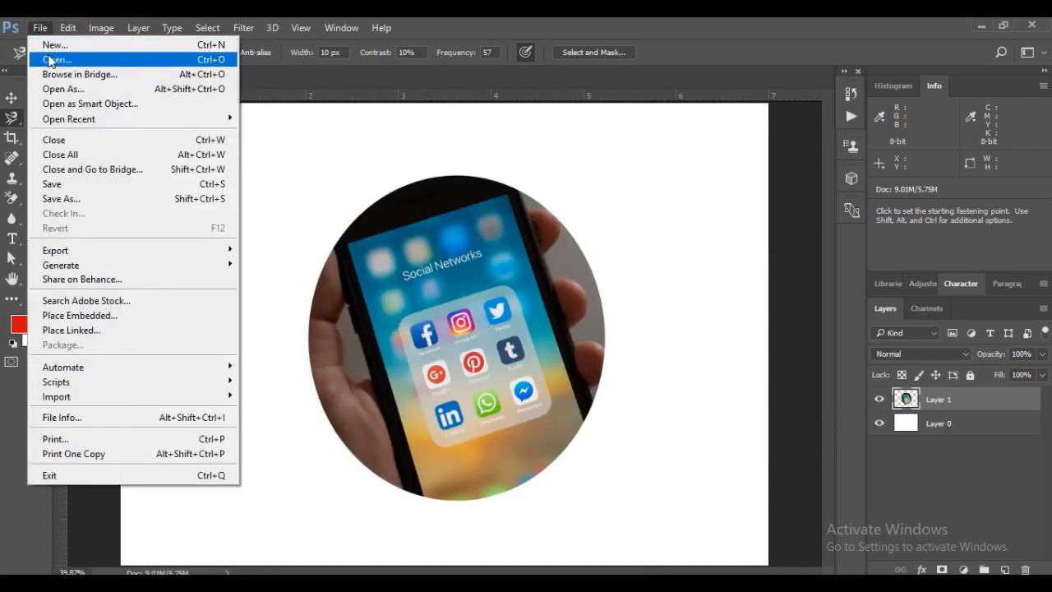
key("Escape")
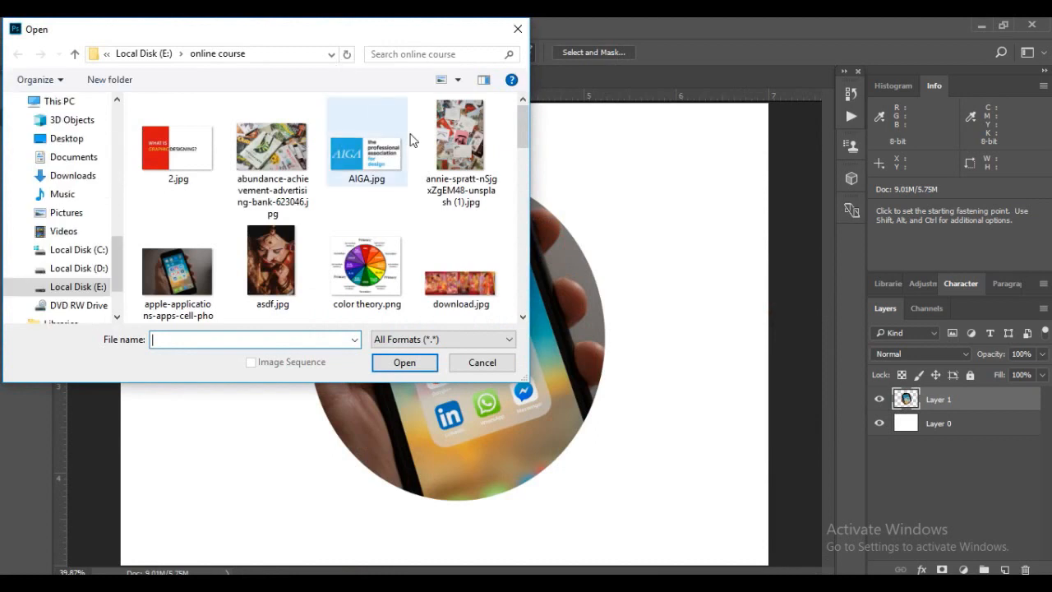
left_click_drag(520, 122, 535, 75)
left_click(72, 285)
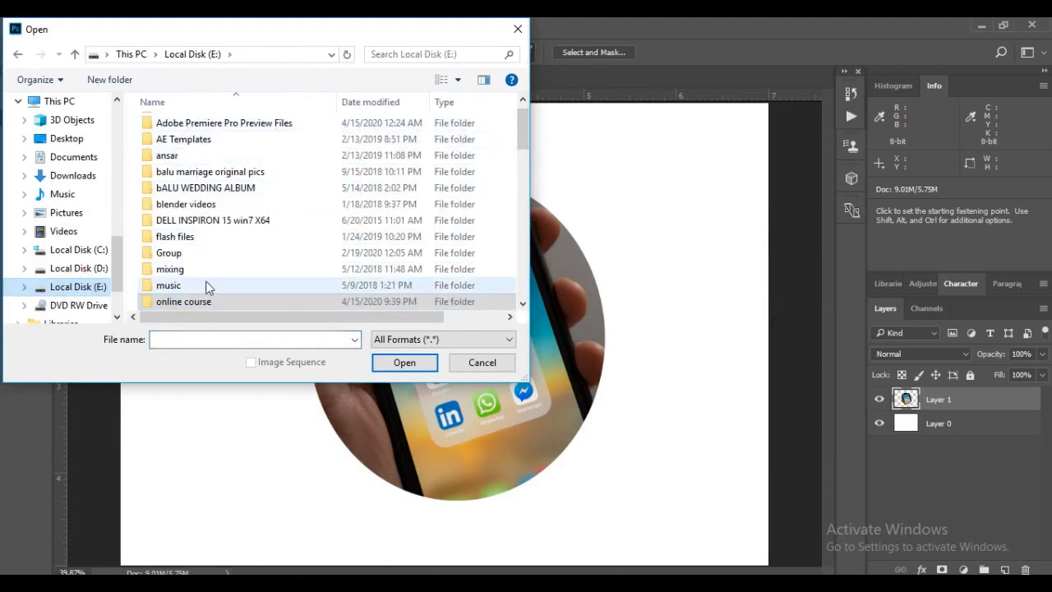
left_click_drag(523, 124, 521, 86)
left_click(83, 276)
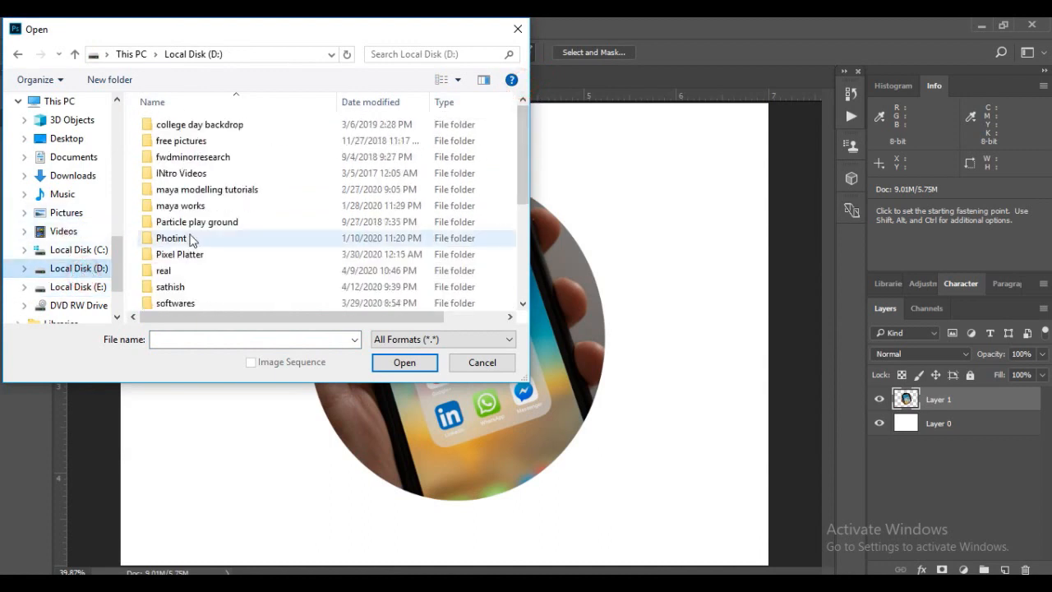
left_click(187, 141)
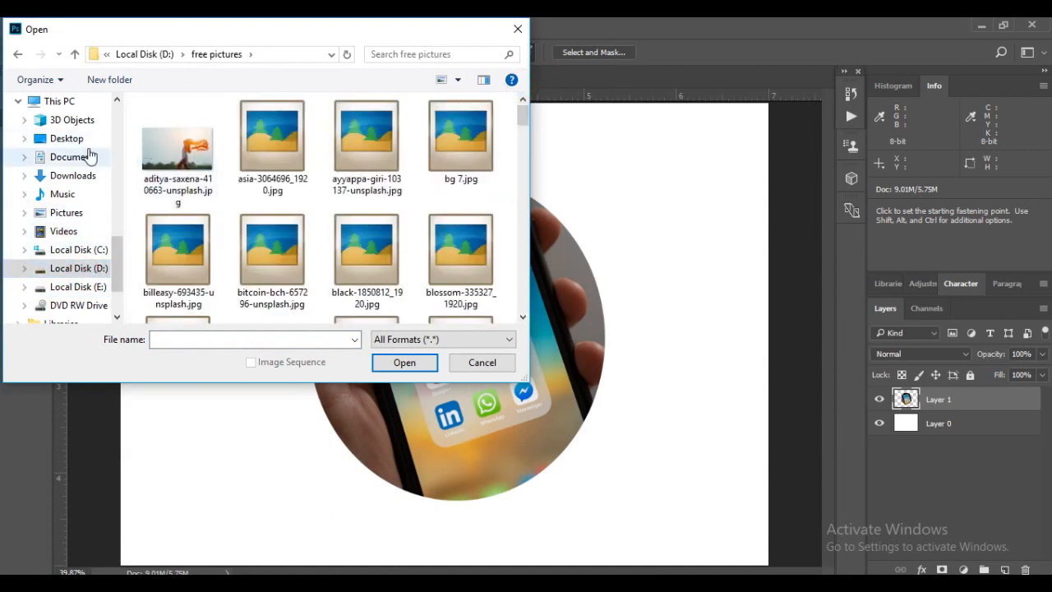
left_click_drag(521, 111, 523, 158)
left_click(178, 178)
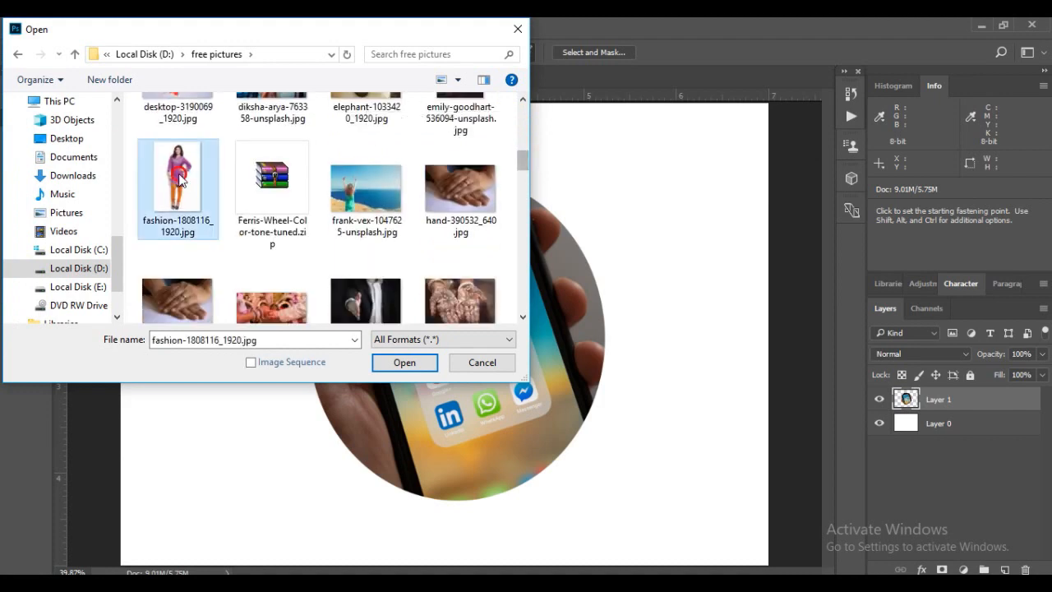
left_click(403, 363)
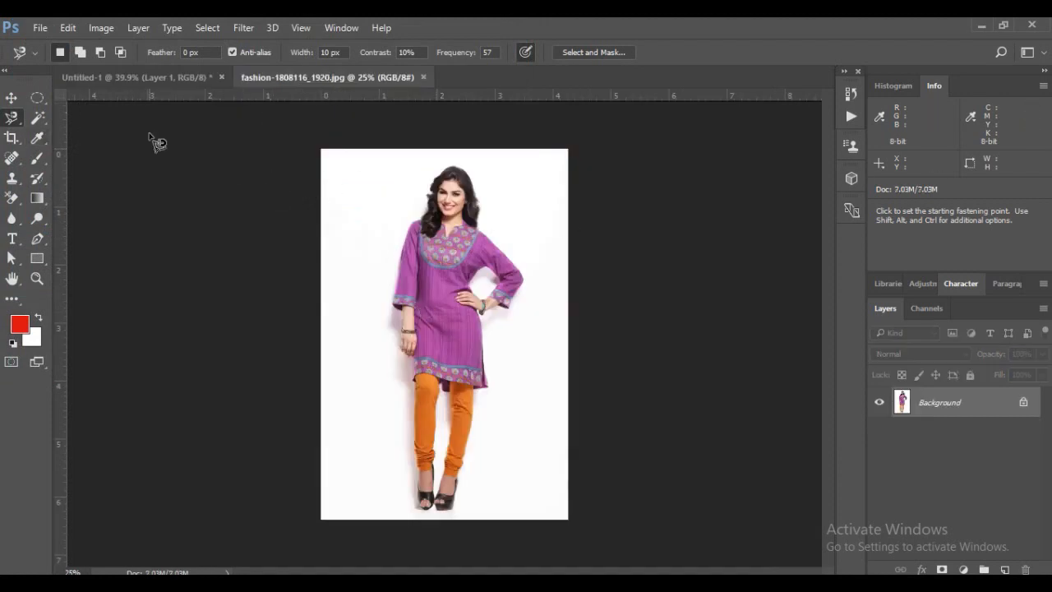
Try to select the left-hand orange legging with the Quick Selection tool at brush size 150, and deselect
left_click(40, 119)
left_click_drag(41, 120, 96, 123)
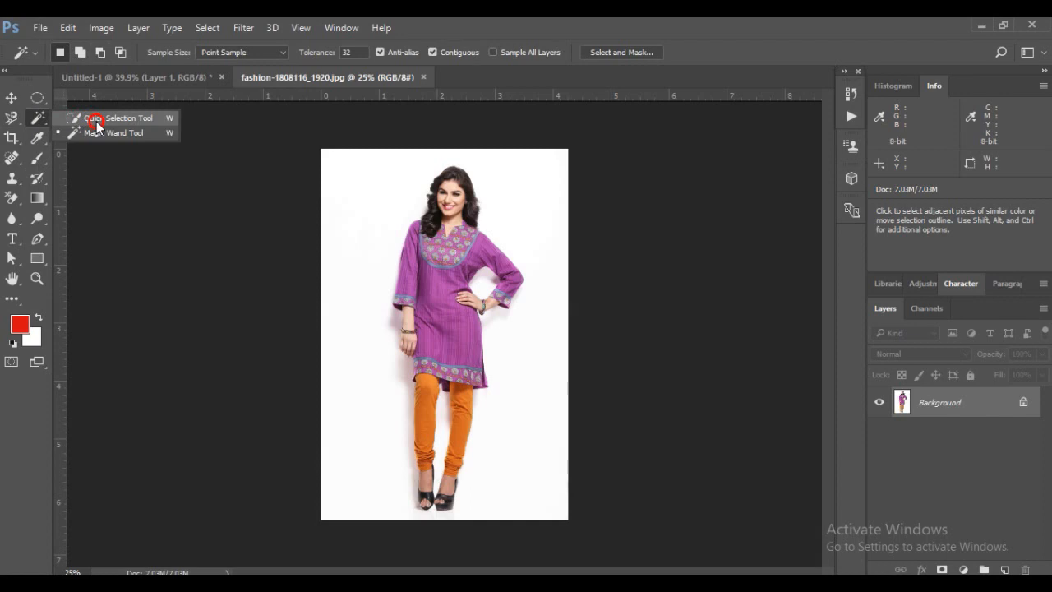
left_click(96, 122)
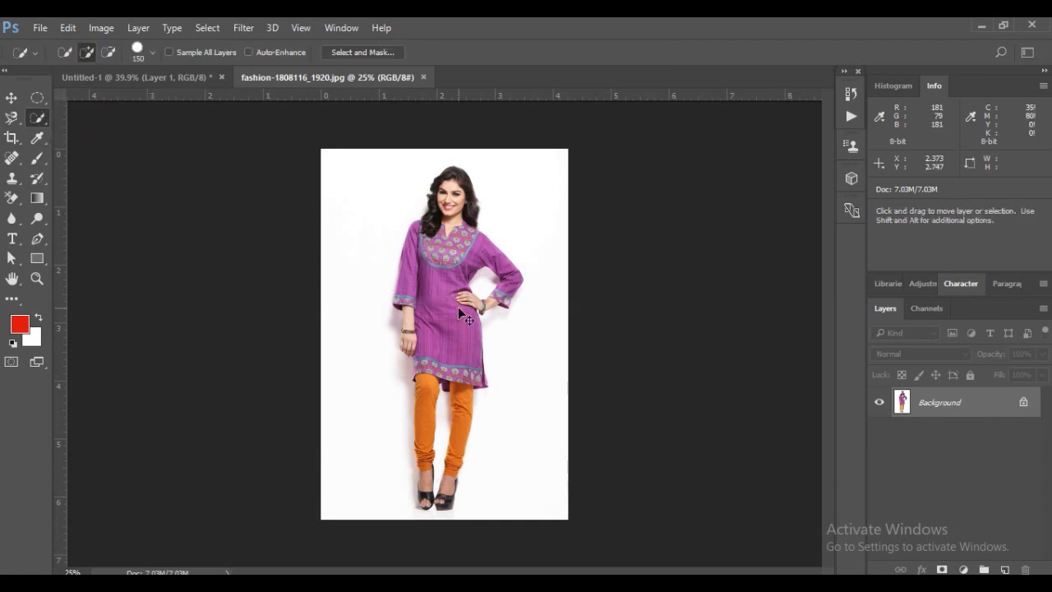
key("ctrl+plus")
key("ctrl+plus")
key("ctrl+plus")
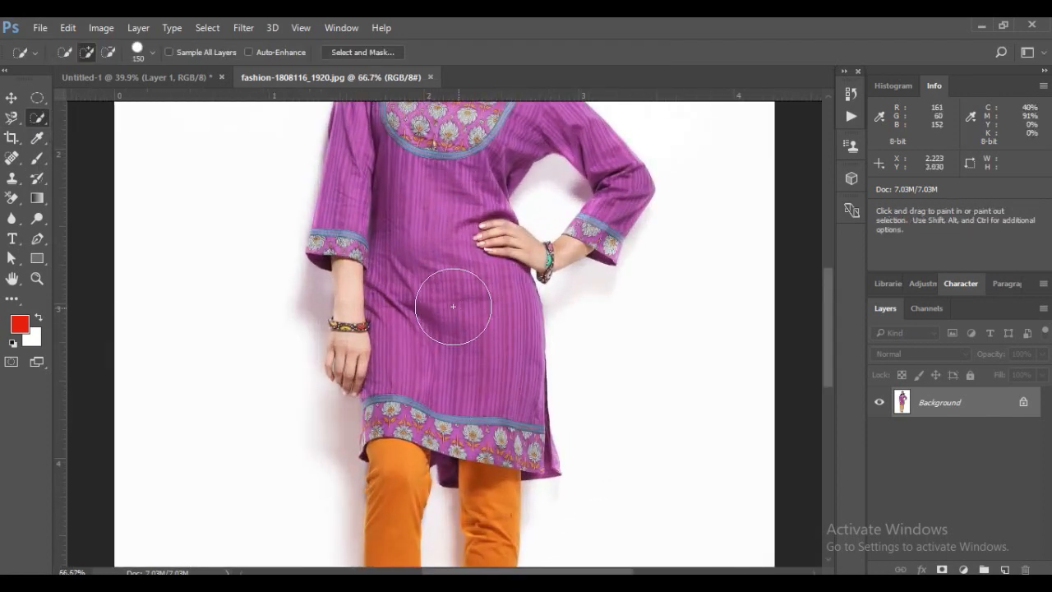
left_click_drag(827, 283, 823, 349)
left_click_drag(41, 118, 93, 122)
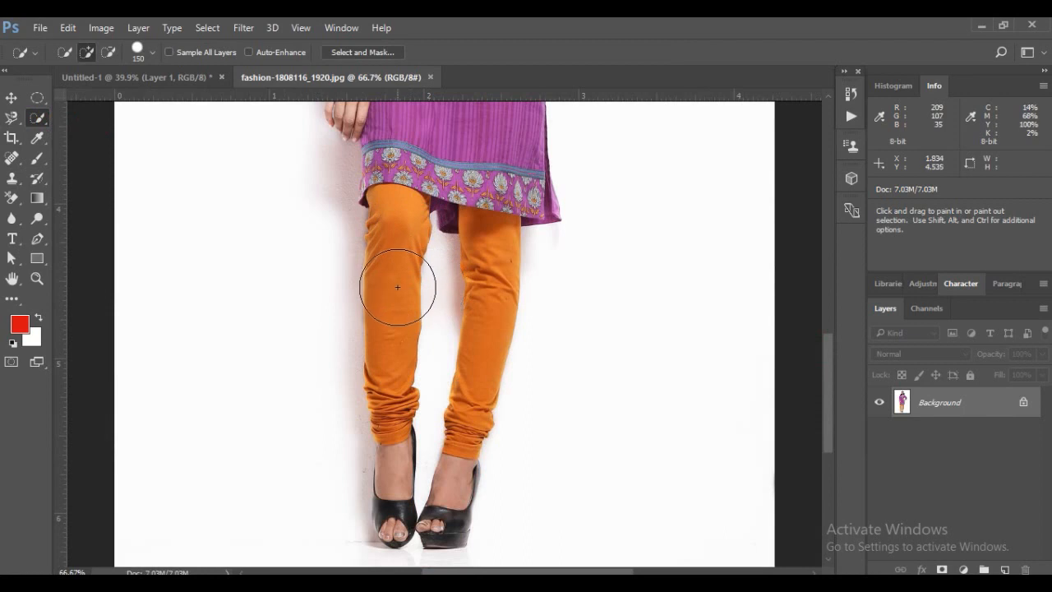
left_click(386, 374)
left_click_drag(386, 375, 390, 268)
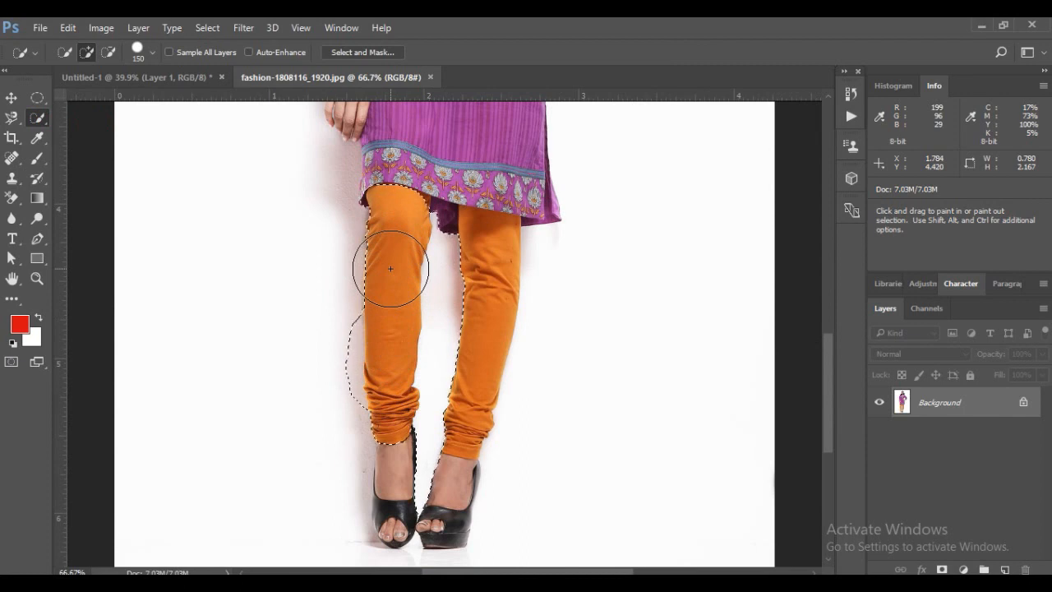
key("ctrl+d")
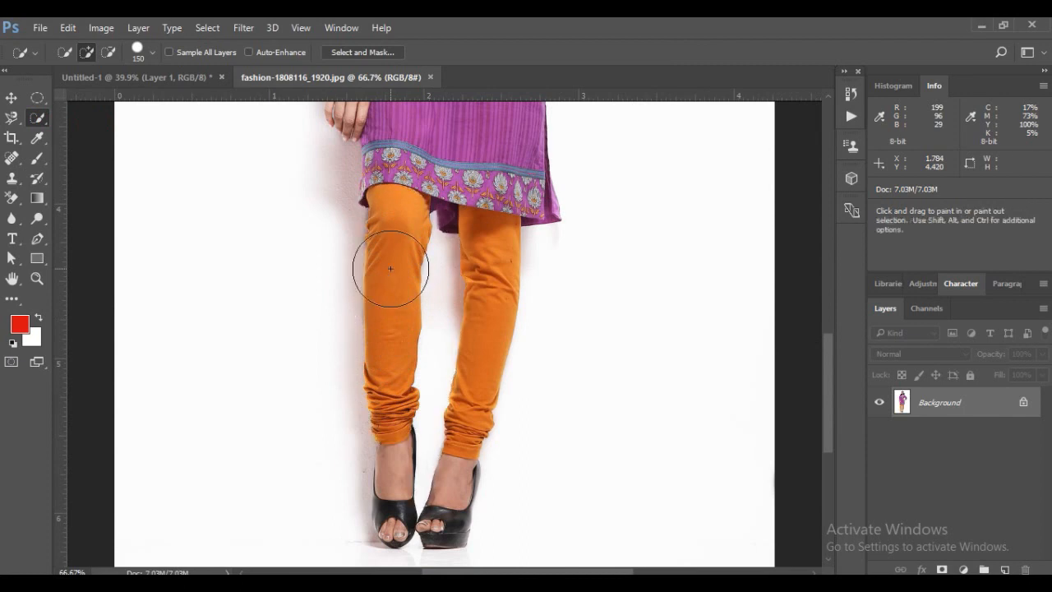
Select both orange leggings with the Quick Selection tool at brush size 80, about 1.05 by 1.79 ruler units
key("bracketleft")
key("bracketleft")
key("bracketleft")
key("bracketleft")
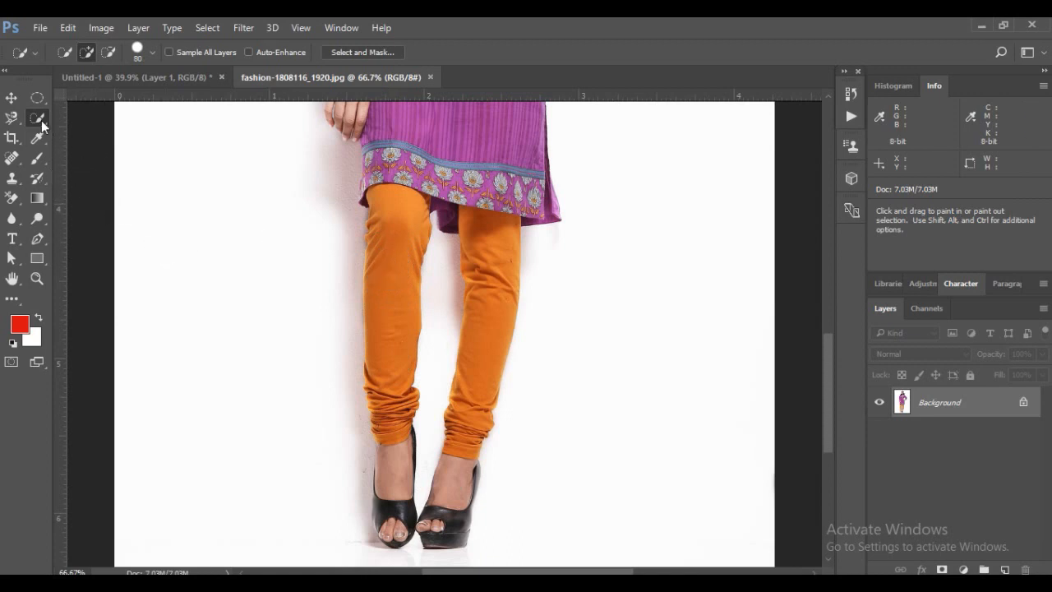
left_click_drag(396, 408, 392, 368)
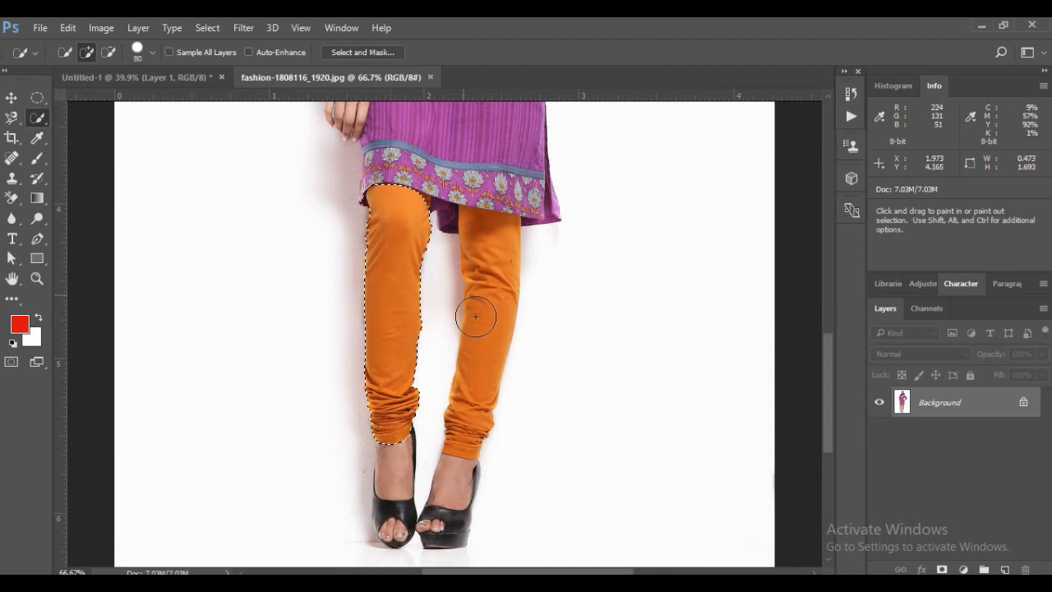
left_click(469, 430)
left_click_drag(478, 368, 492, 257)
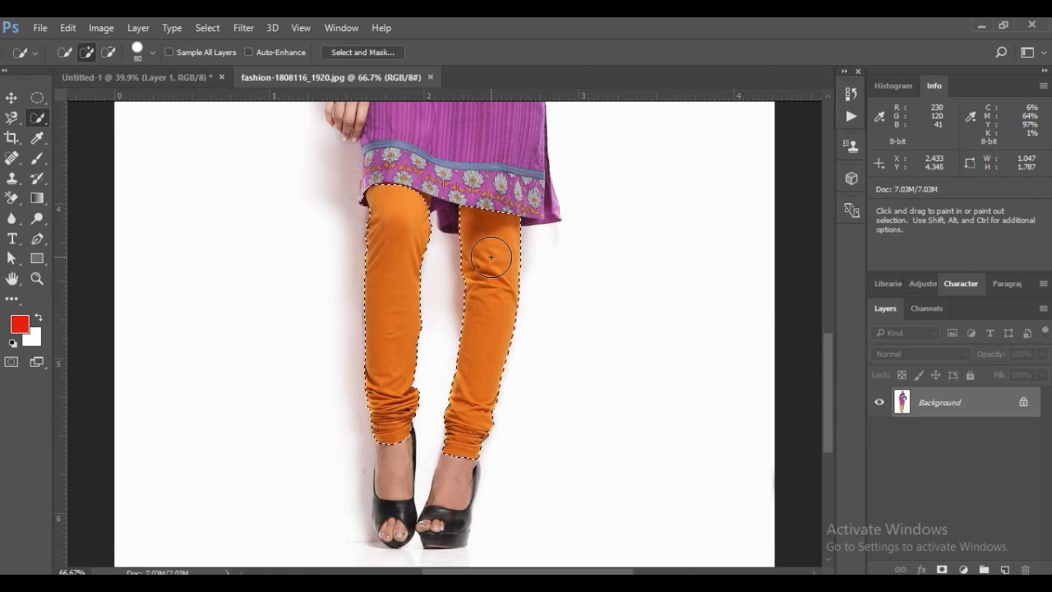
left_click_drag(47, 115, 114, 116)
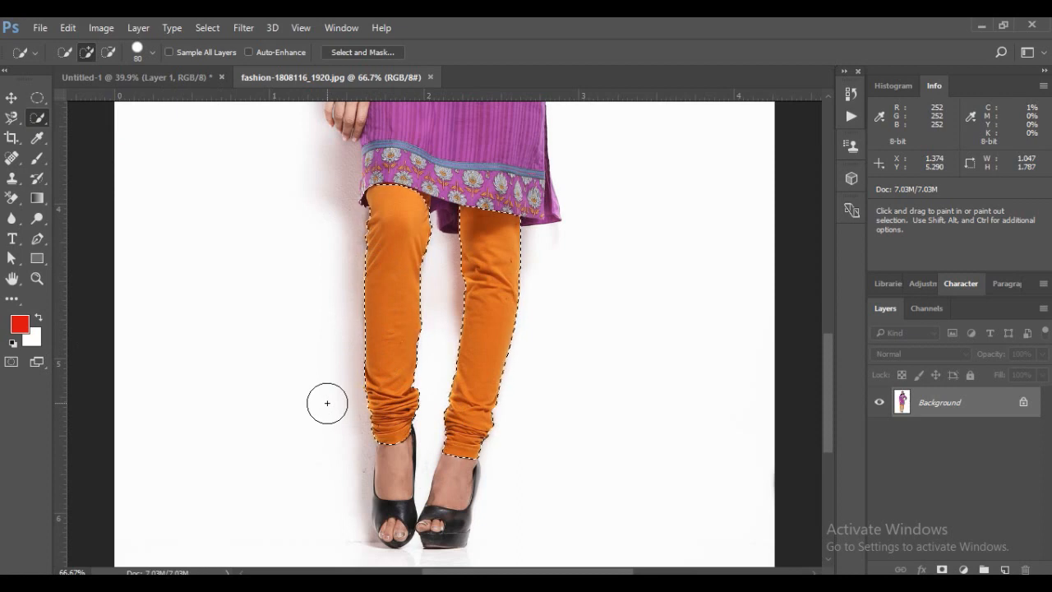
Recolour the selected leggings with Hue/Saturation at hue -43 and saturation +46, and deselect
left_click(101, 28)
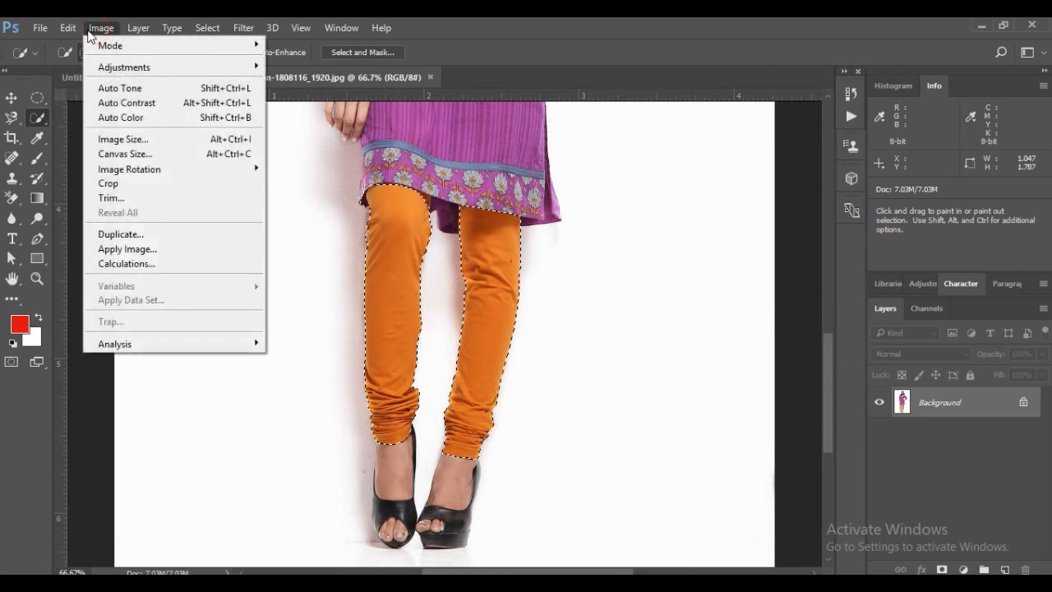
mouse_move(108, 70)
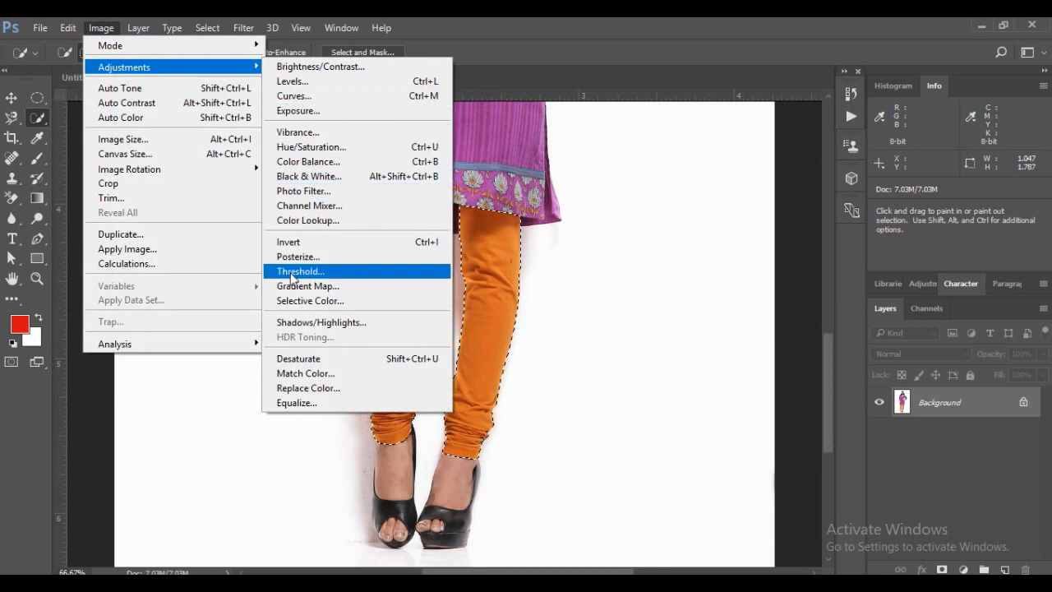
left_click(304, 147)
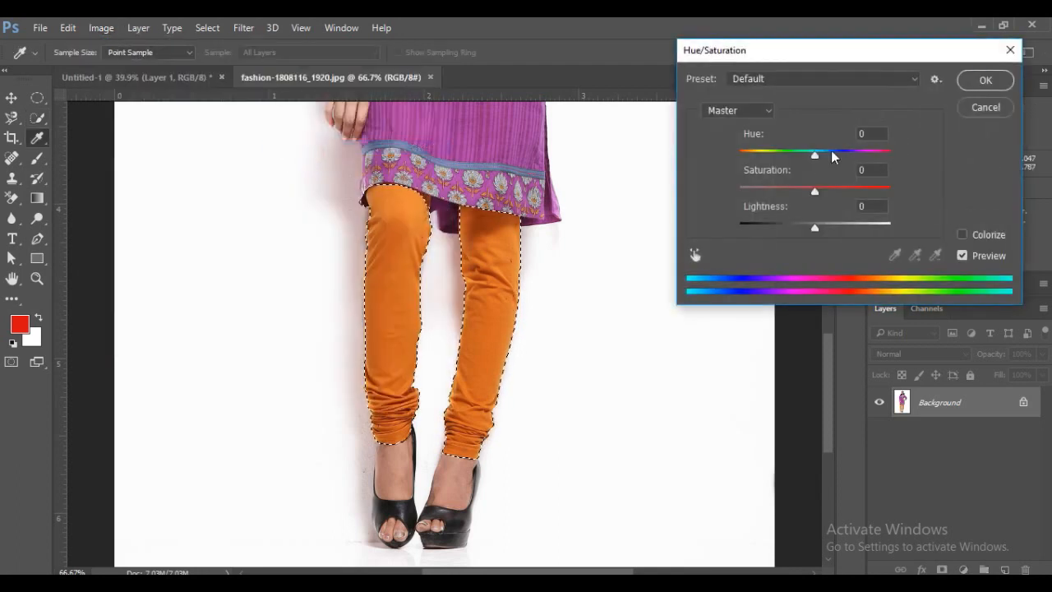
left_click_drag(814, 155, 783, 152)
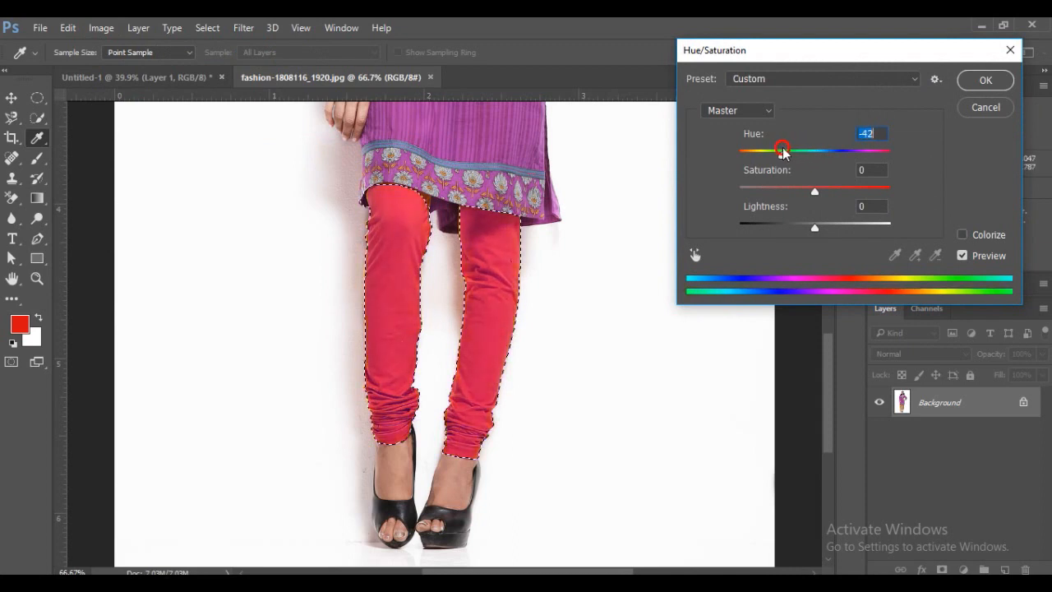
left_click_drag(814, 191, 850, 191)
left_click(987, 81)
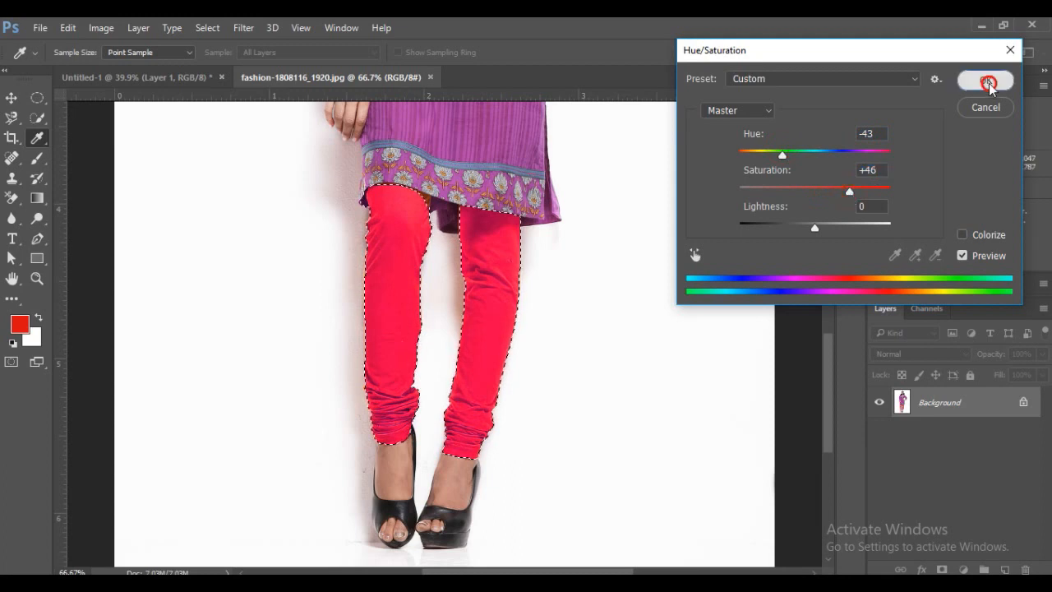
key("ctrl+d")
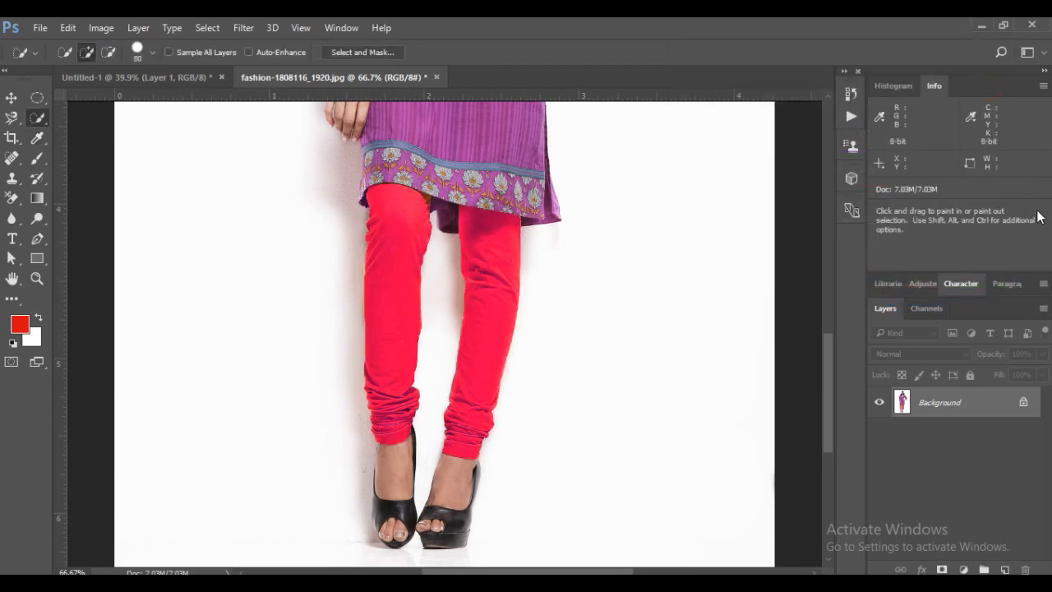
Undo the deselection, the Hue/Saturation adjustment and the Quick Selection of the leggings
key("ctrl+minus")
key("ctrl+minus")
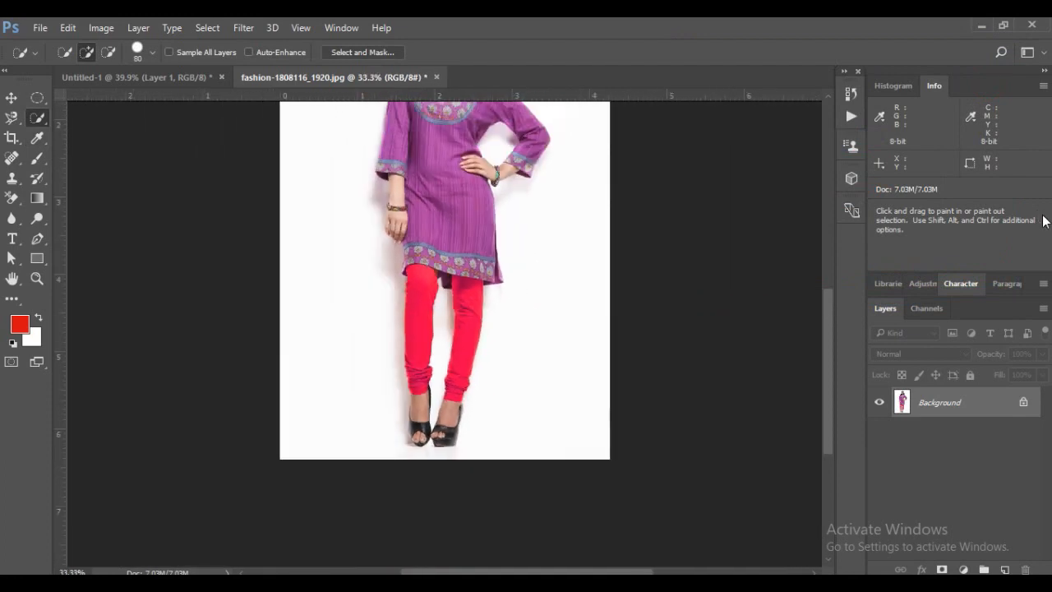
left_click_drag(825, 370, 844, 330)
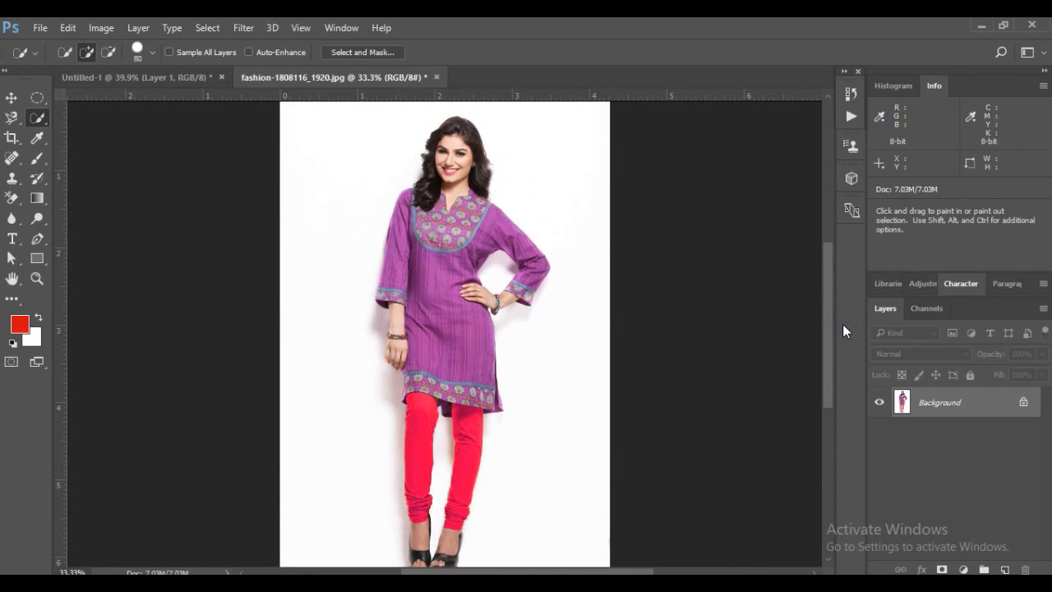
key("ctrl+z")
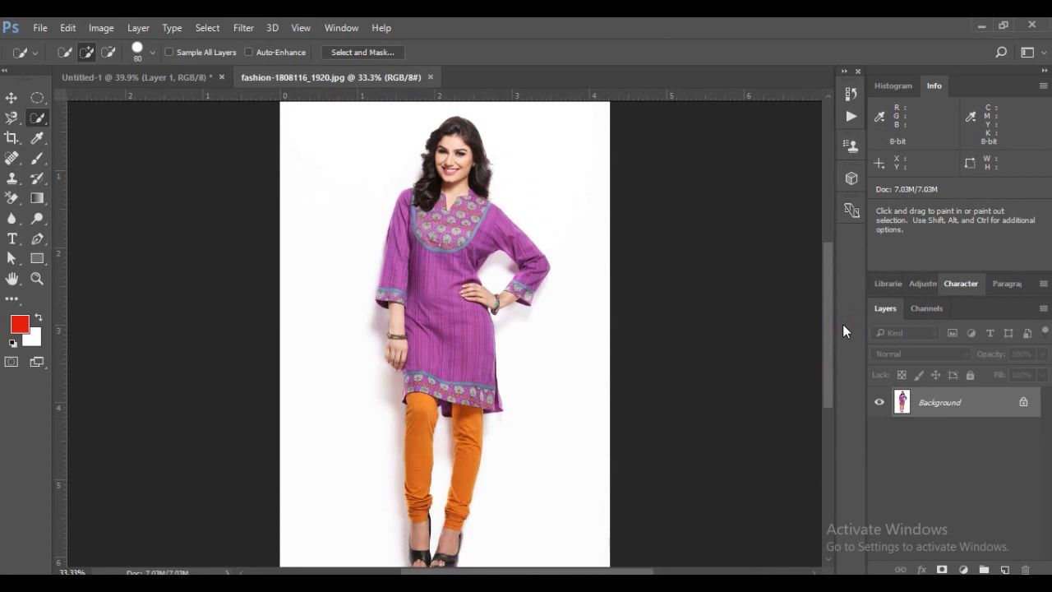
Select the left-hand orange legging with the Magic Wand at tolerance 32, covering about 0.44 by 1.38 ruler units
mouse_move(36, 118)
left_mouse_down()
mouse_move(114, 124)
mouse_move(117, 138)
left_mouse_up()
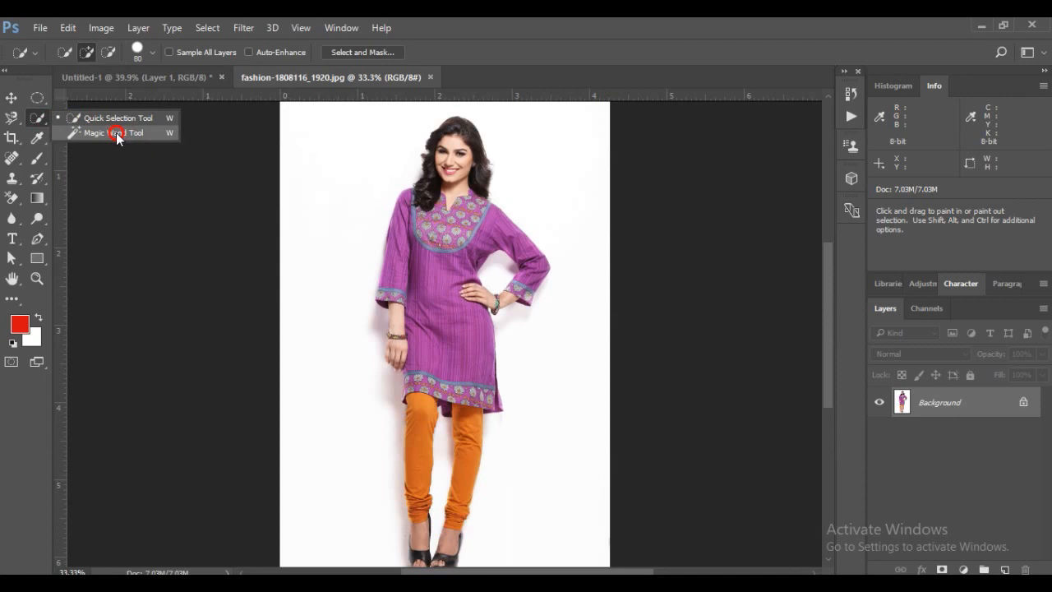
left_click(116, 133)
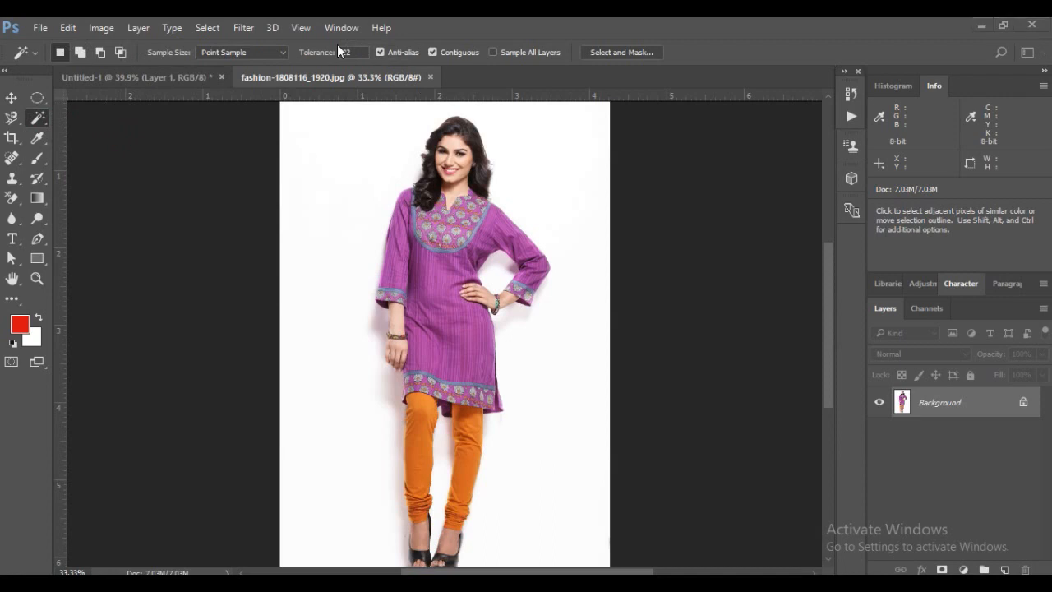
key("super")
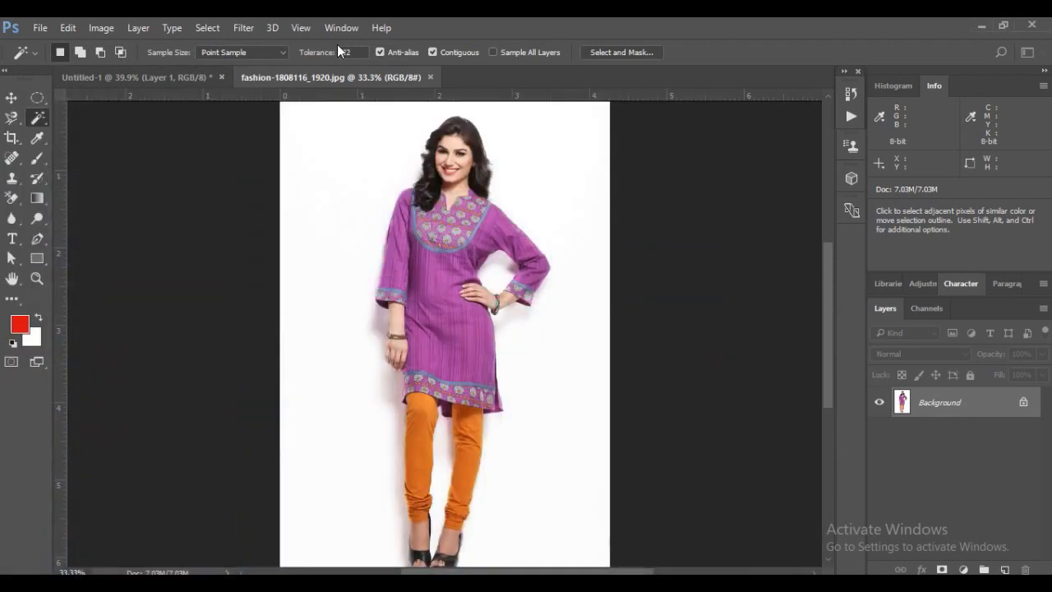
key("super")
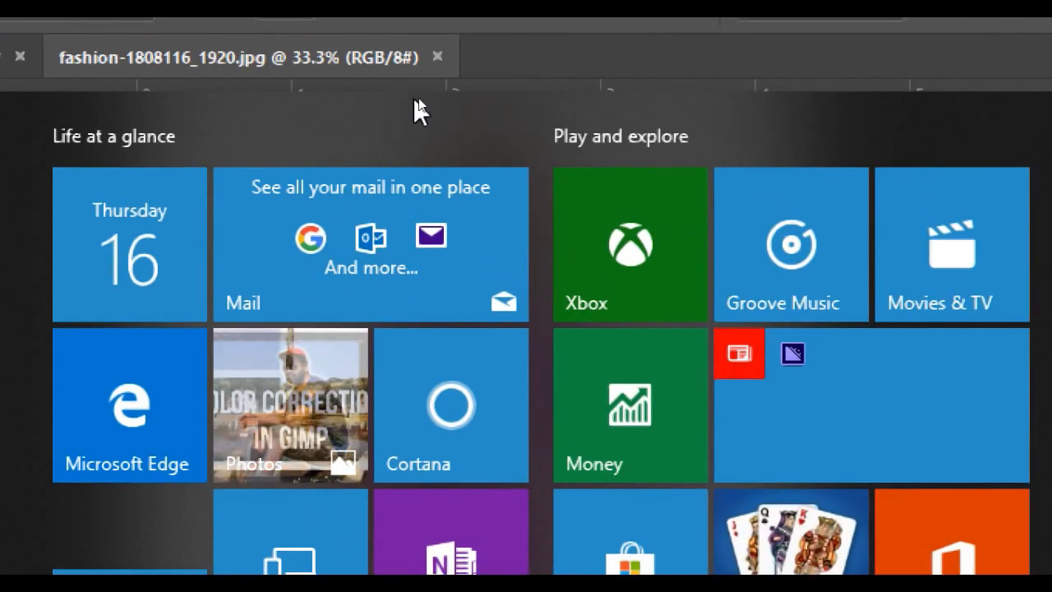
key("super")
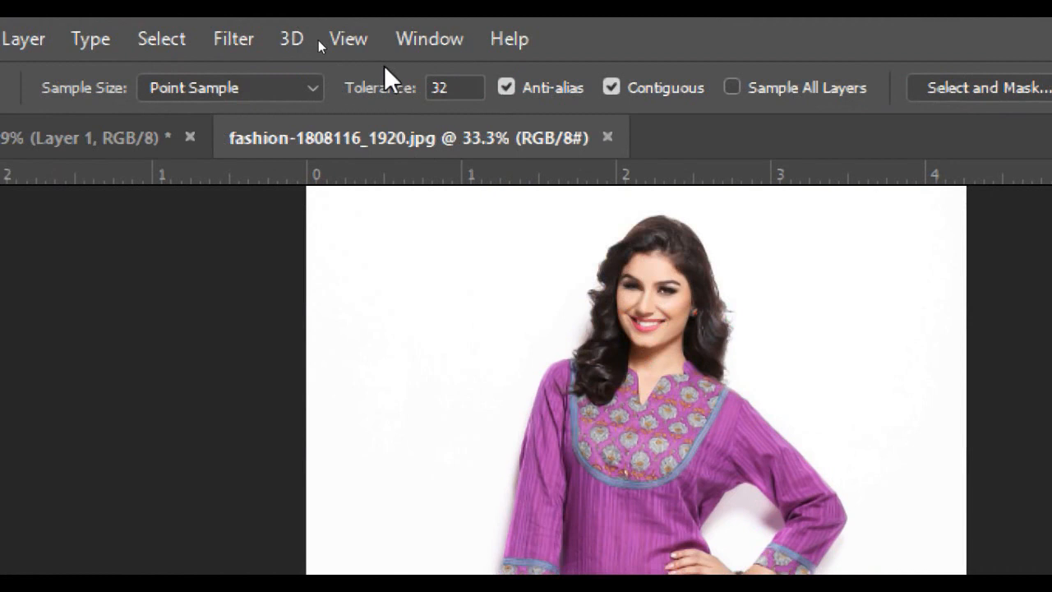
left_click(443, 88)
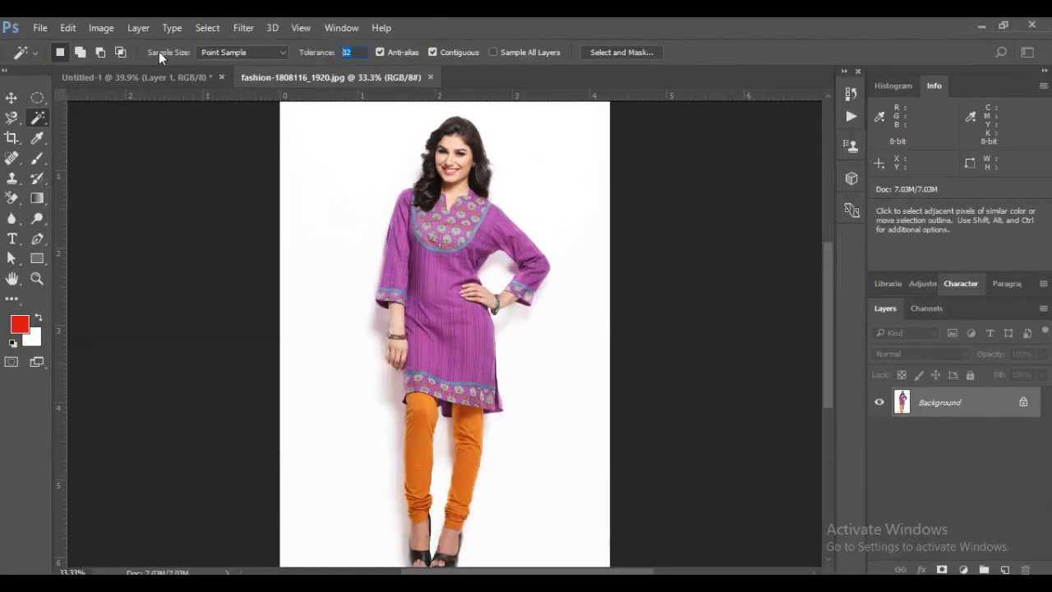
left_click_drag(34, 120, 94, 137)
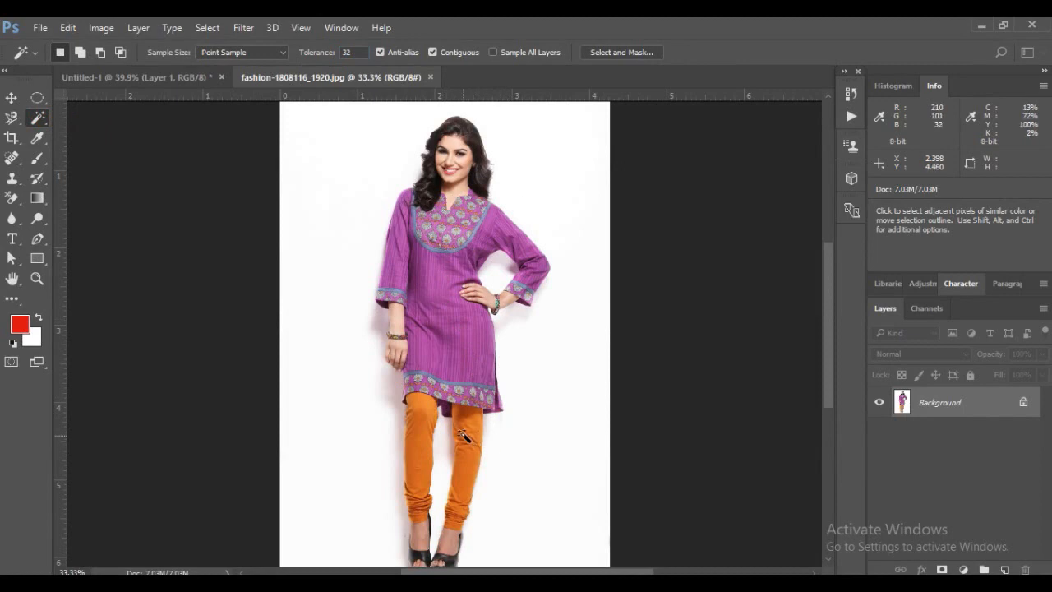
left_click(413, 433)
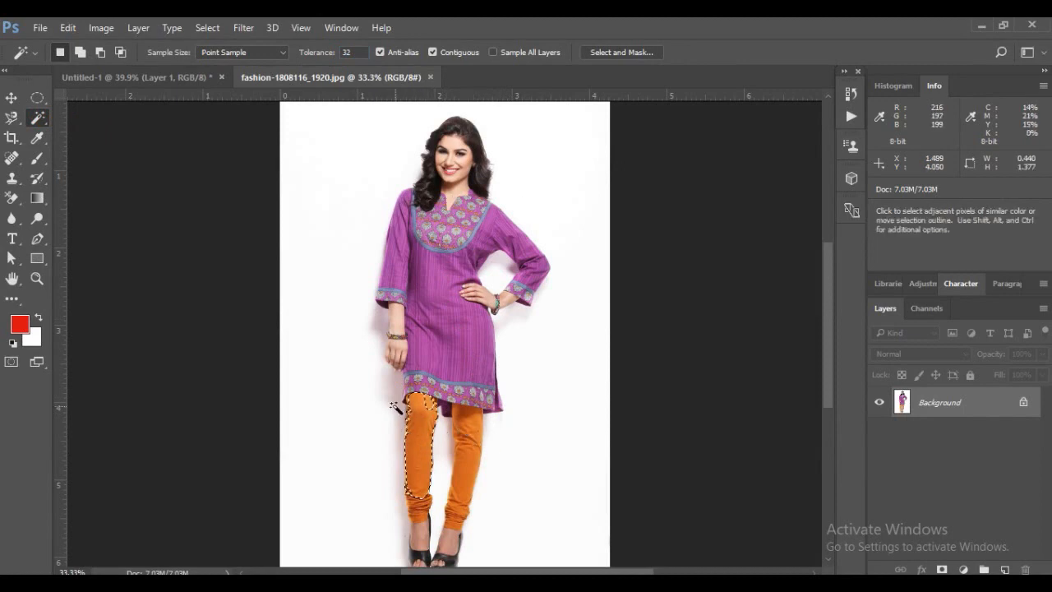
key("ctrl+plus")
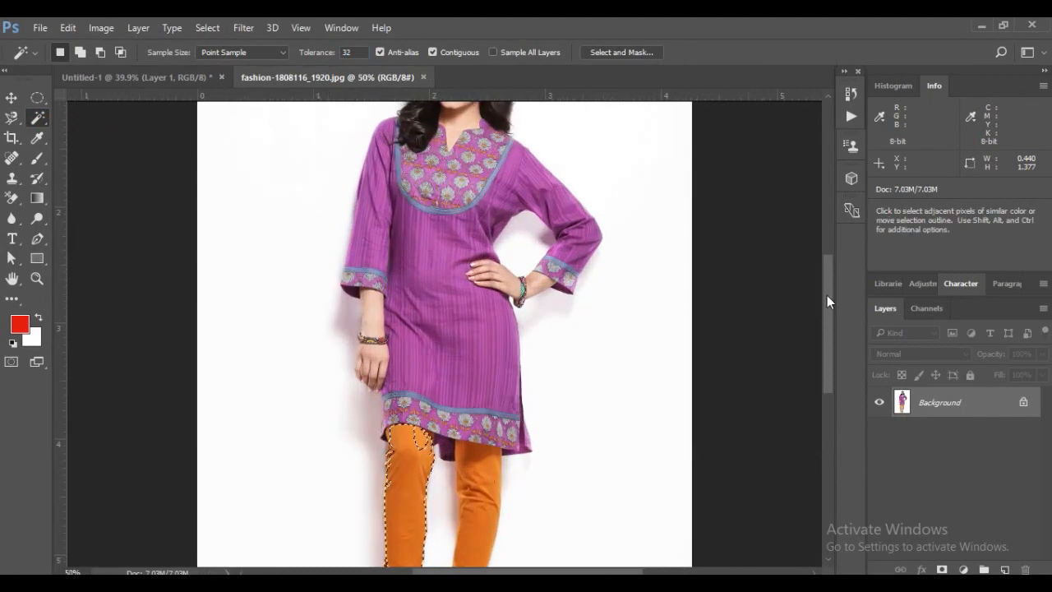
left_click_drag(829, 304, 827, 347)
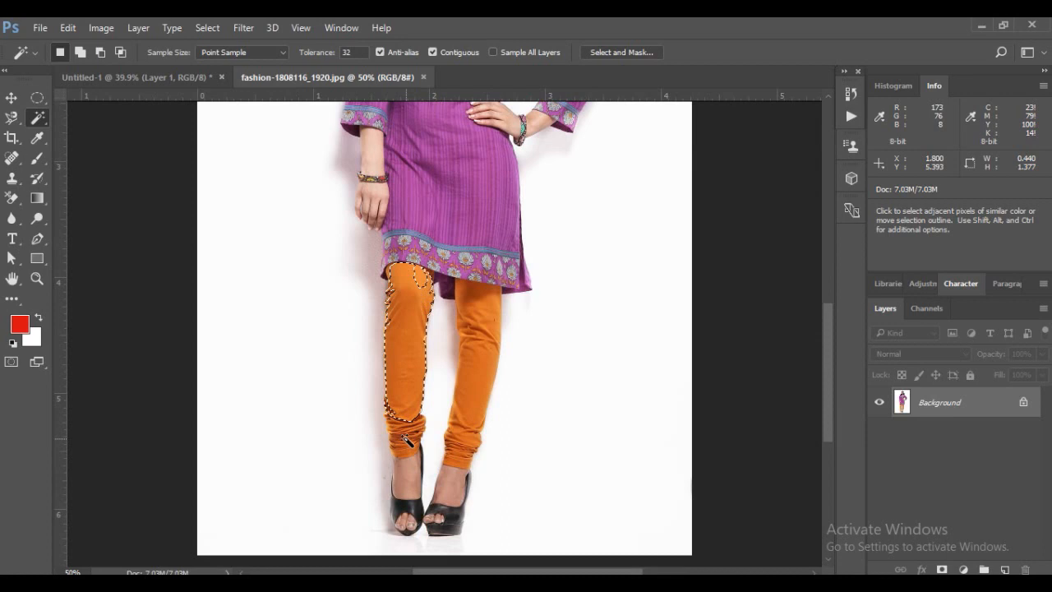
Deselect, reselect the left-hand orange legging with the Magic Wand at tolerance 40, and clear that selection
key("ctrl+d")
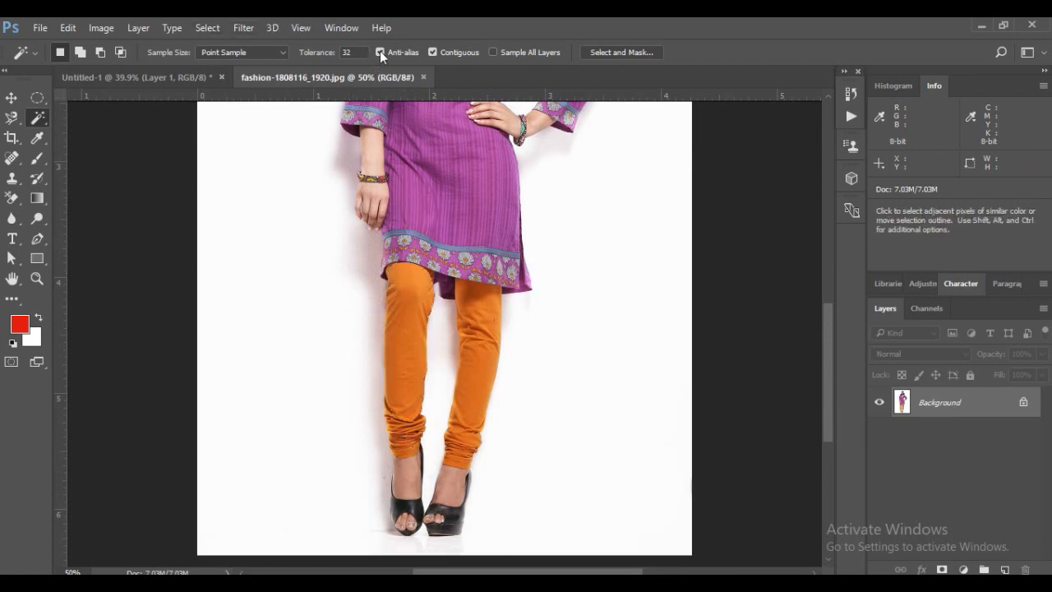
left_click(307, 51)
type("40")
left_click(413, 320)
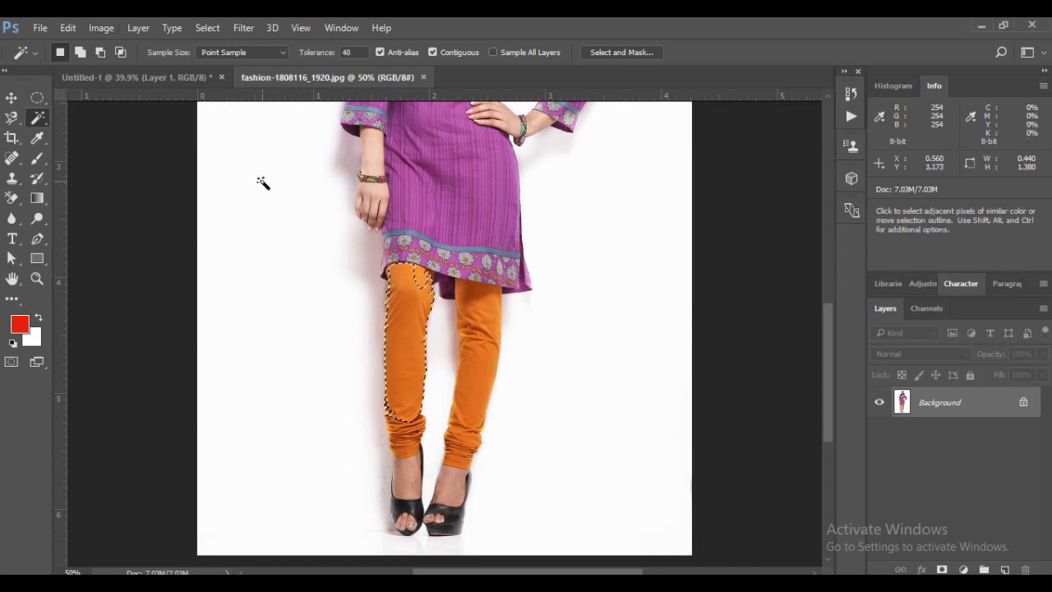
key("ctrl+d")
Set the Magic Wand to tolerance 32 and add-to-selection mode, and select the left-hand legging including its ankle folds, about 0.44 by 1.69 ruler units
left_click(335, 47)
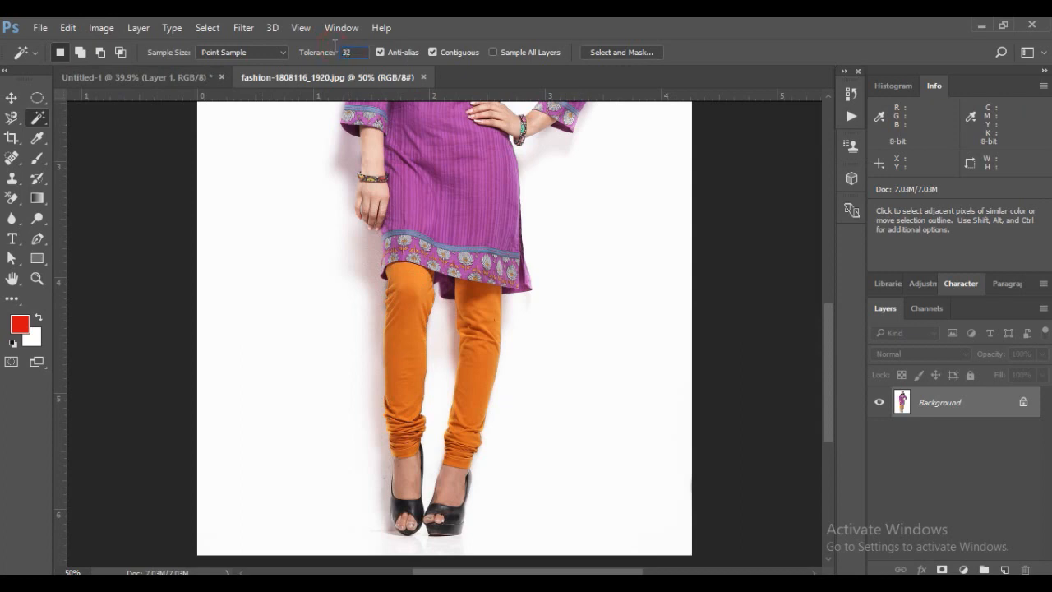
left_click(80, 53)
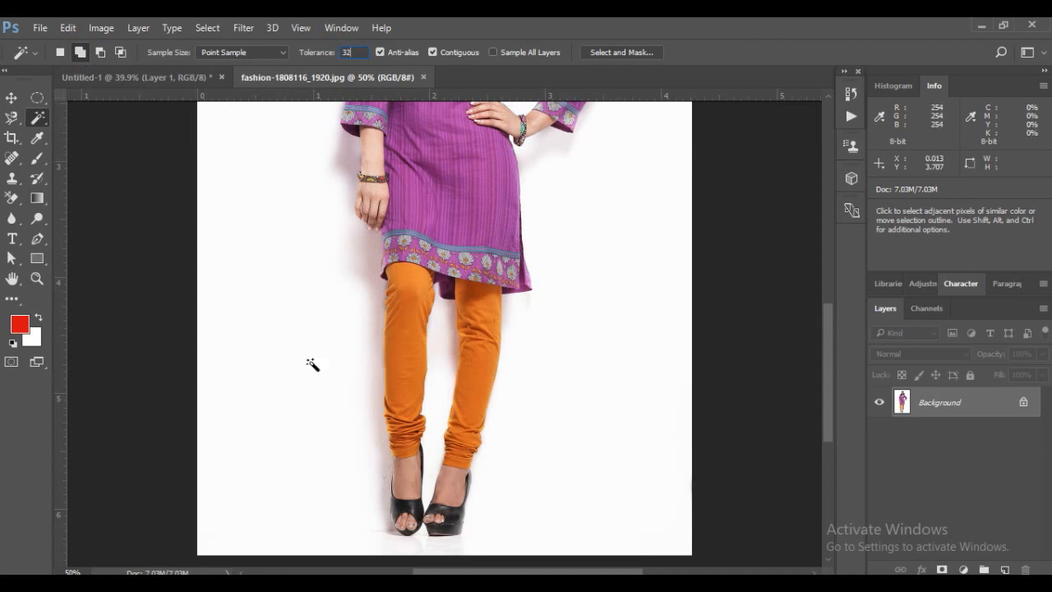
left_click(406, 312)
left_click(401, 433)
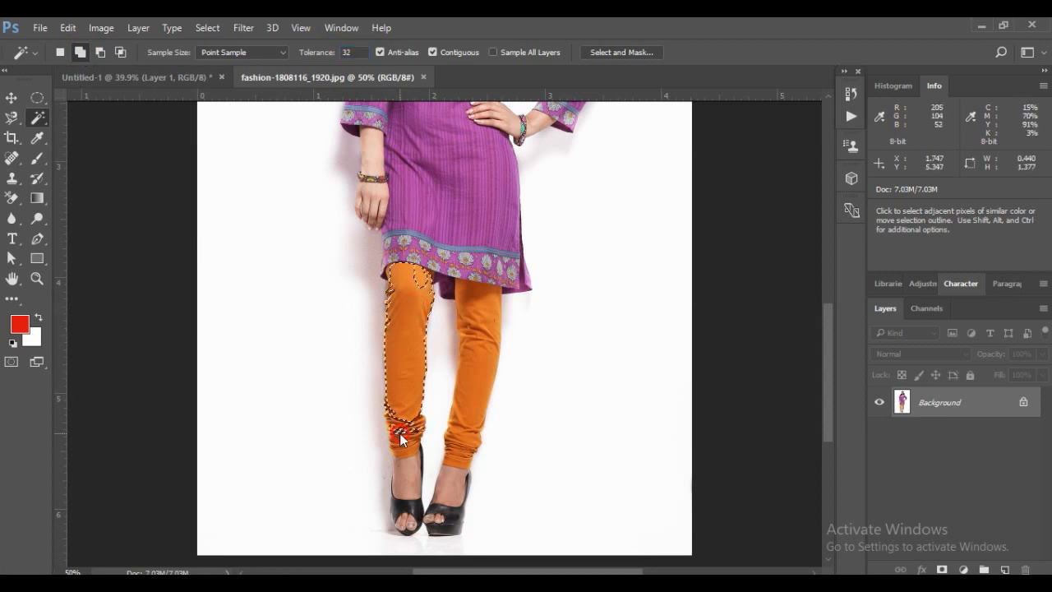
left_click(401, 430)
left_click(400, 453)
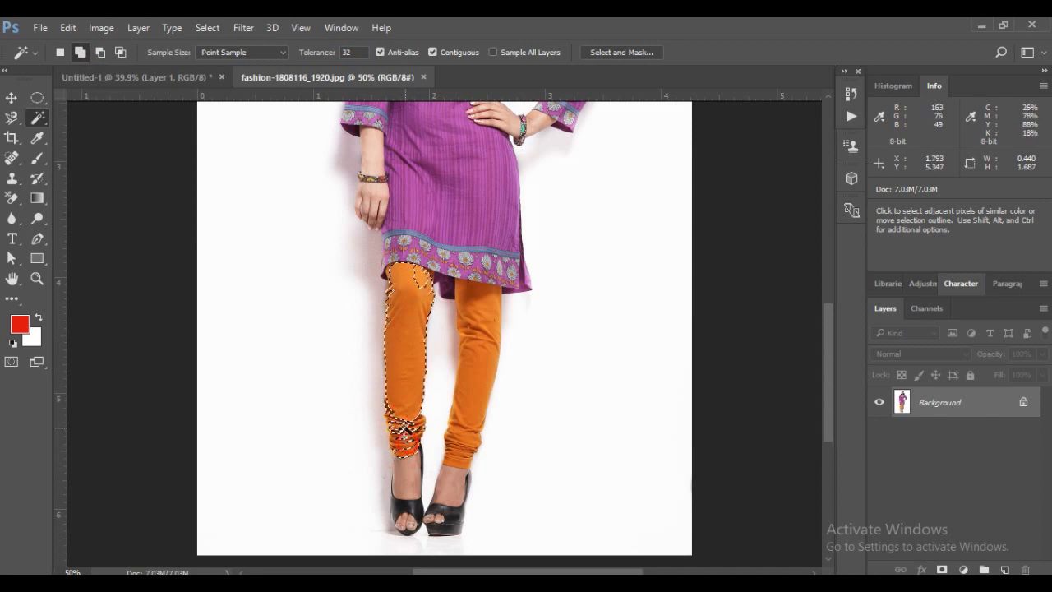
Add the right-hand legging from hem to ankle to the Magic Wand selection, about 1.02 by 1.78 ruler units overall, and deselect
left_click(475, 337)
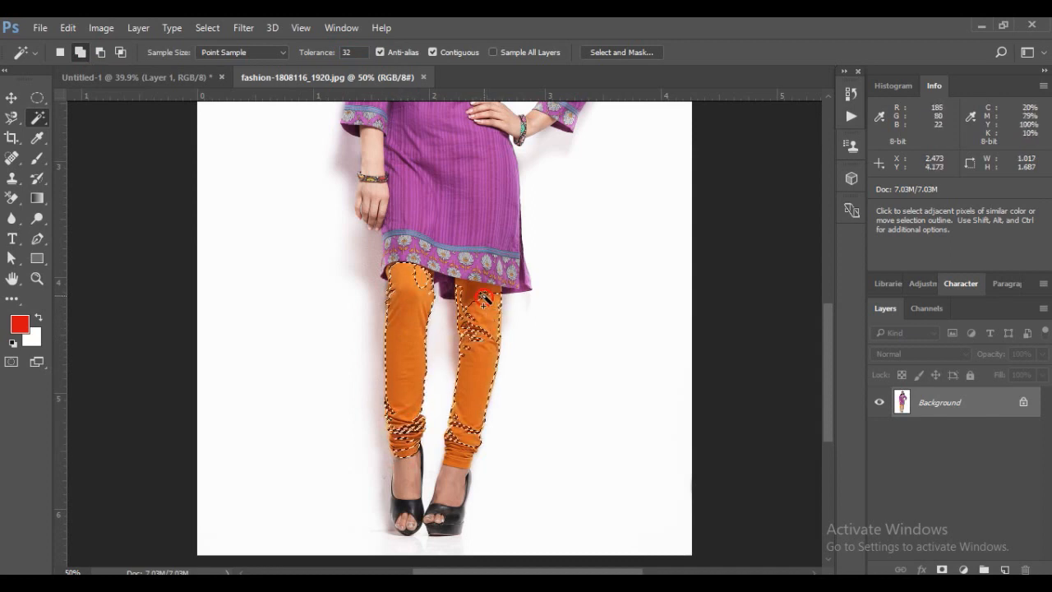
left_click(472, 292)
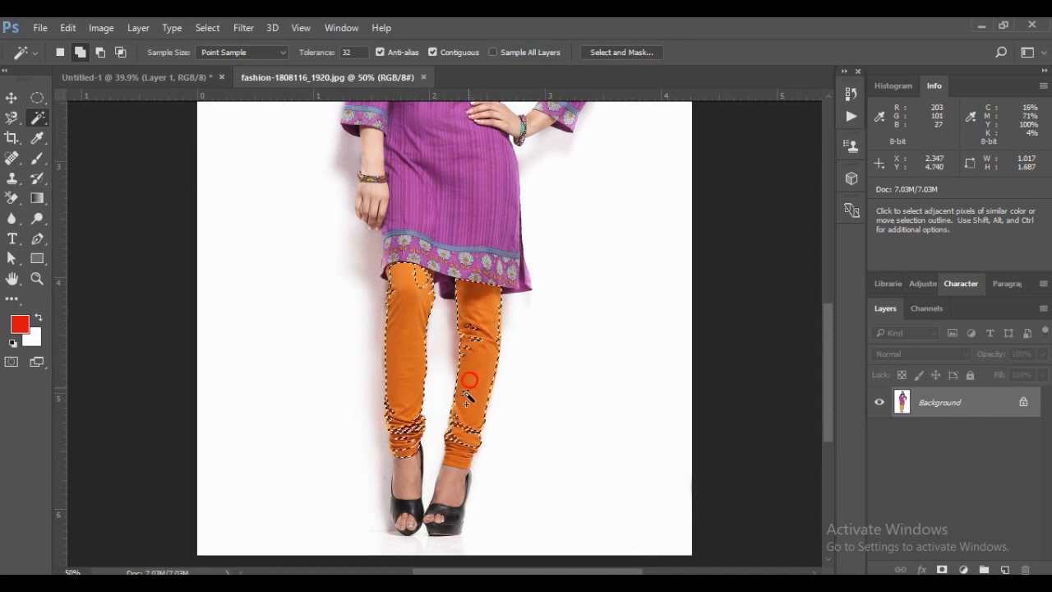
left_click(458, 457)
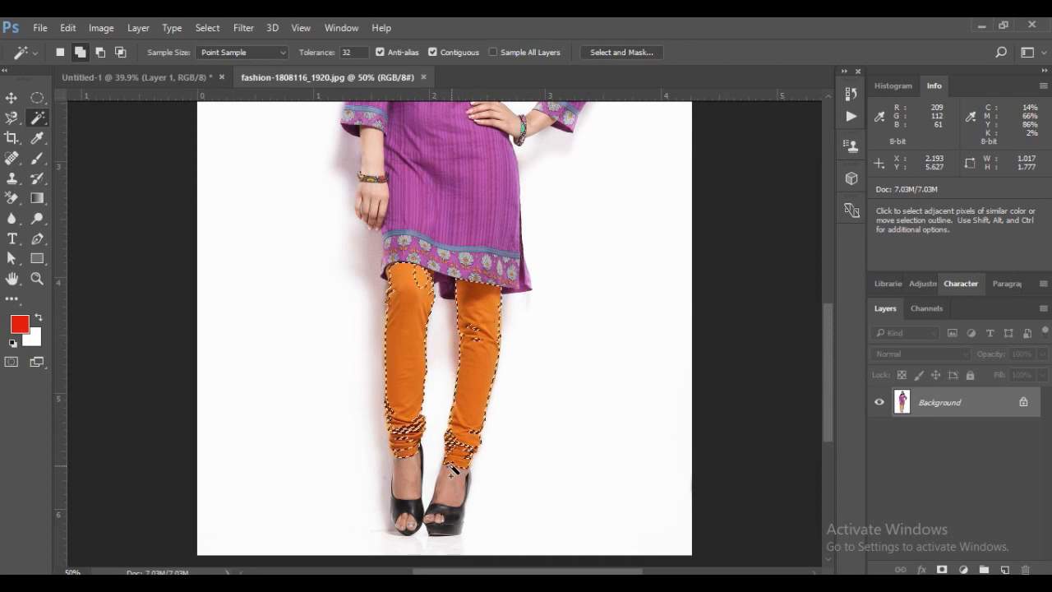
key("ctrl+d")
Select the model's facial skin with the Magic Wand at tolerance 32, about 0.45 by 0.45 ruler units
left_click_drag(828, 386, 819, 273)
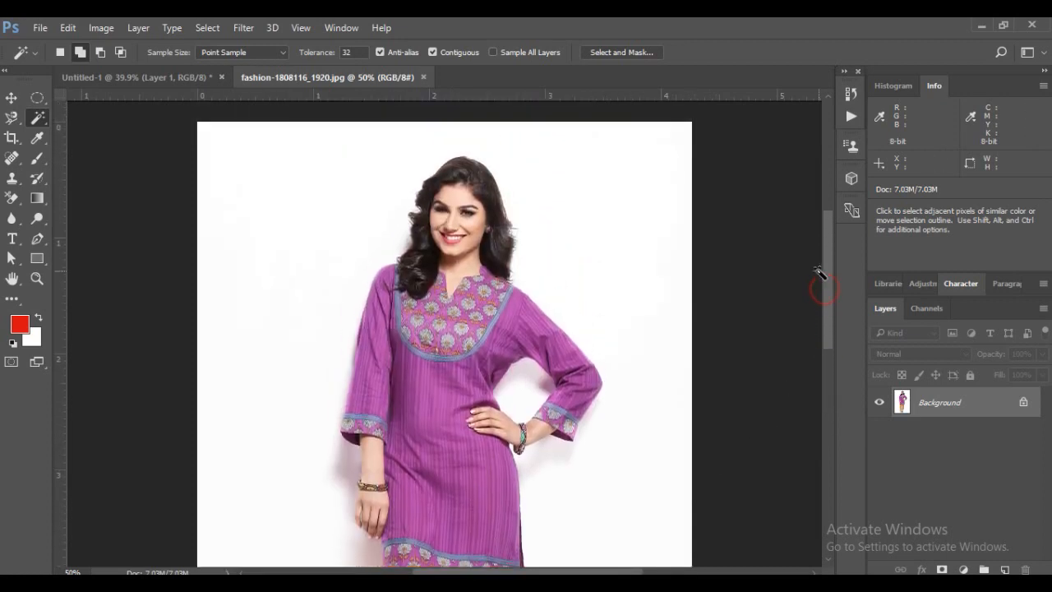
key("ctrl+plus")
key("ctrl+plus")
key("ctrl+plus")
key("ctrl+plus")
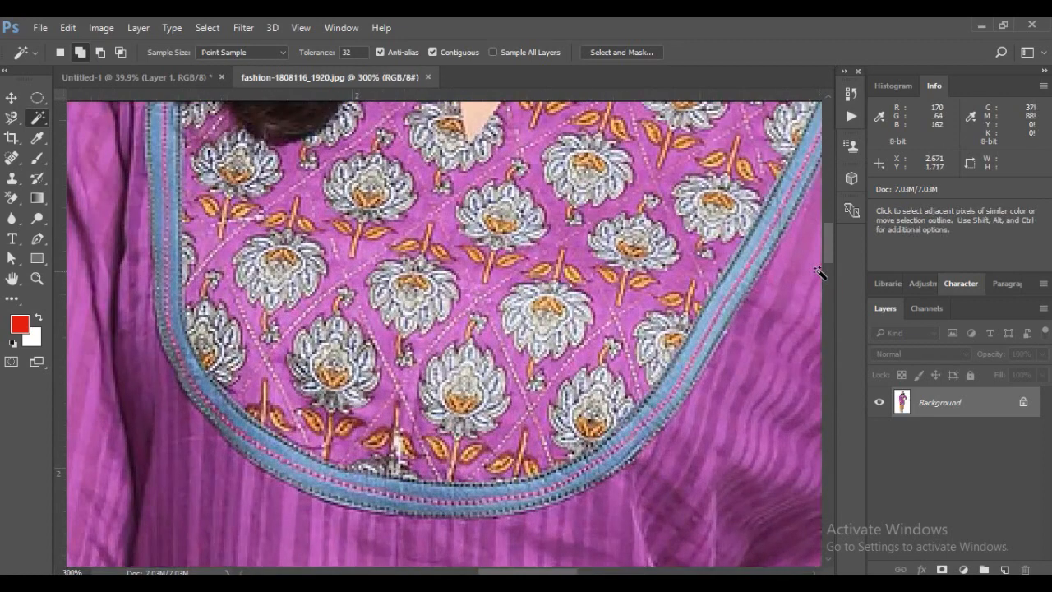
left_click_drag(588, 199, 483, 407)
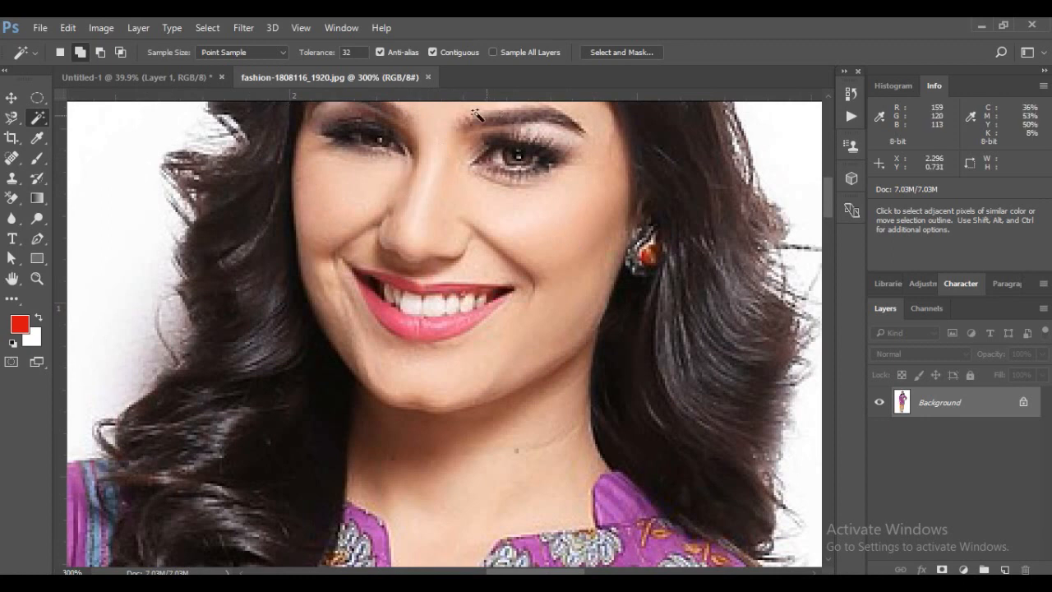
left_click(528, 243)
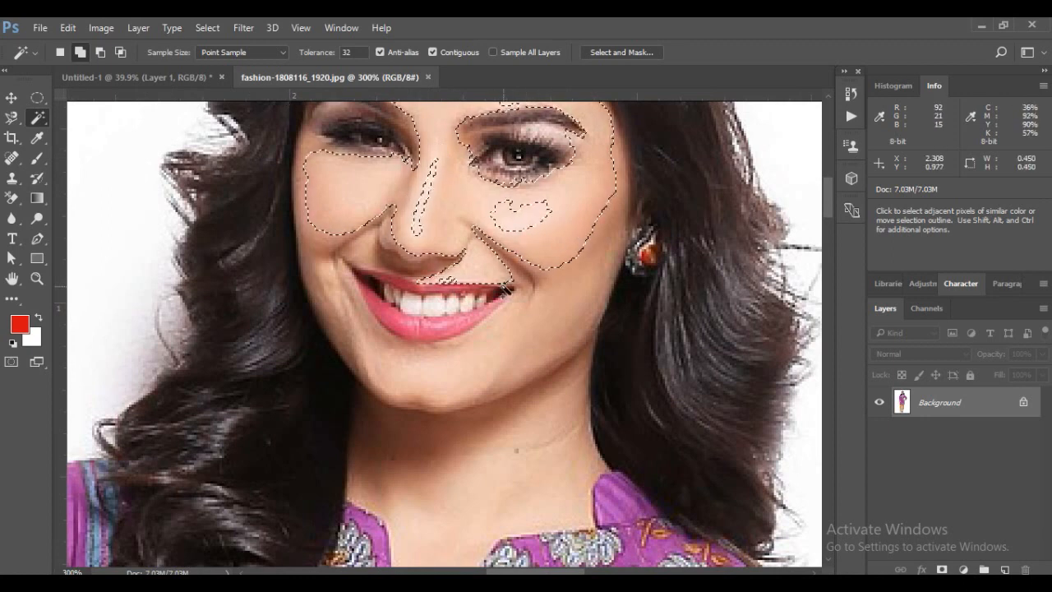
Refine the facial skin selection with the Color Range command, adjusting its fuzziness
left_click(209, 27)
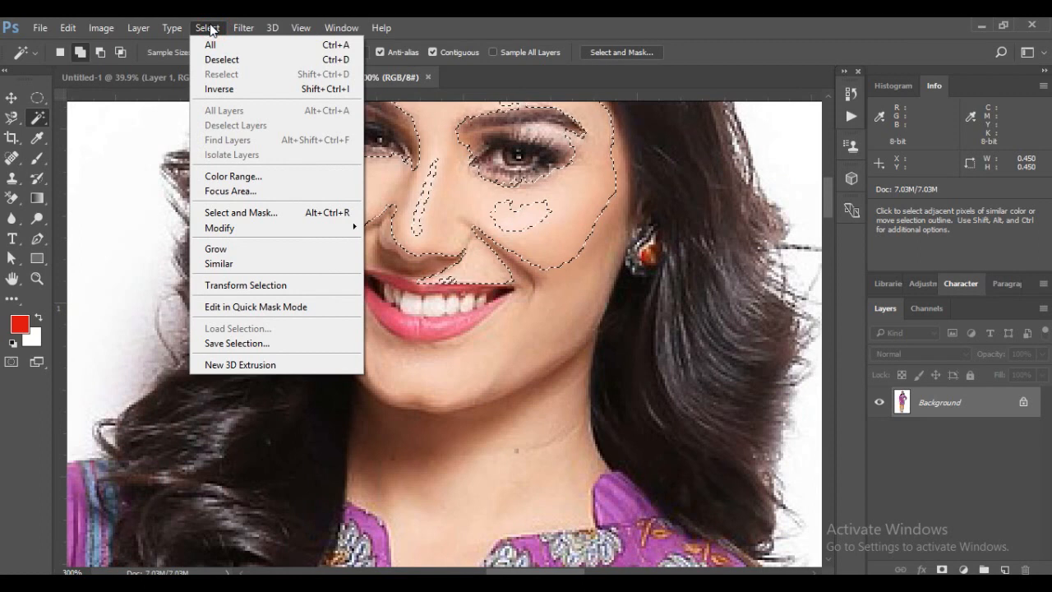
left_click(258, 184)
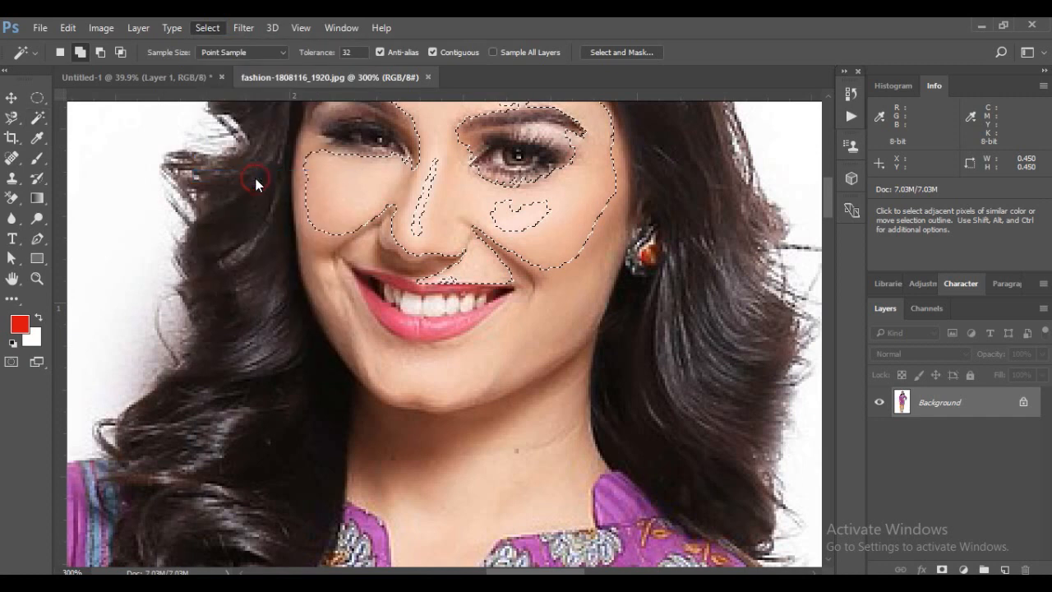
left_click_drag(530, 121, 796, 139)
left_click_drag(706, 206, 722, 211)
left_click(906, 162)
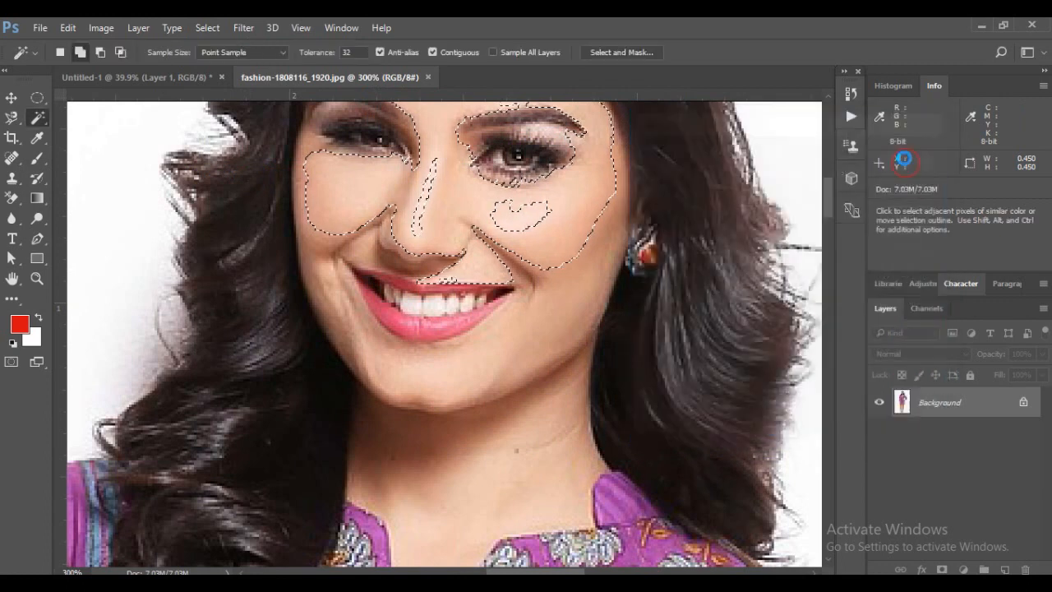
Add both cheeks and the surrounding facial skin to the selection with the Magic Wand, about 0.46 by 0.45 ruler units overall
left_click(505, 246)
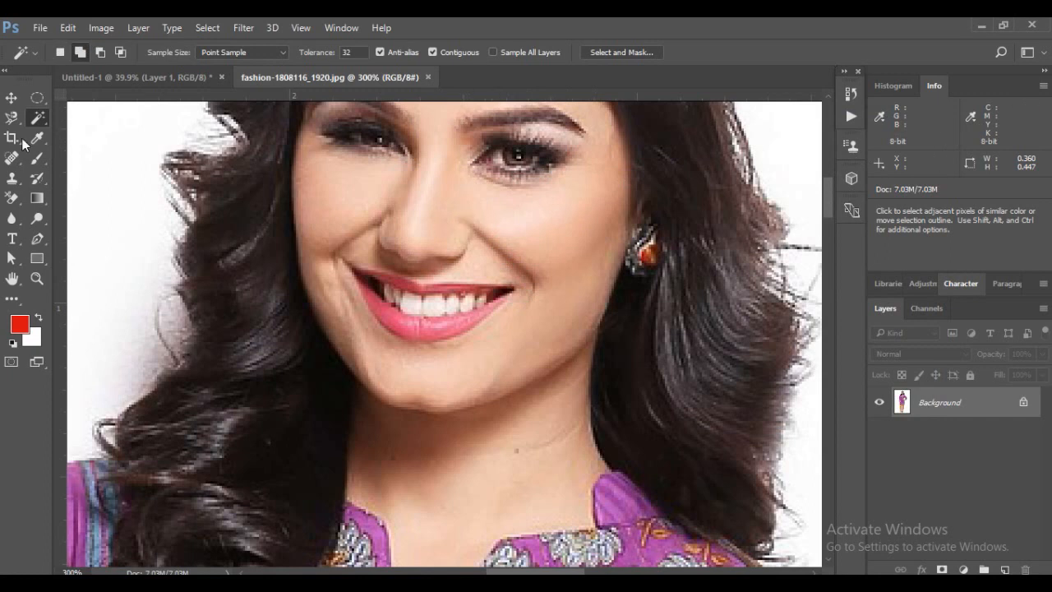
left_click(515, 234)
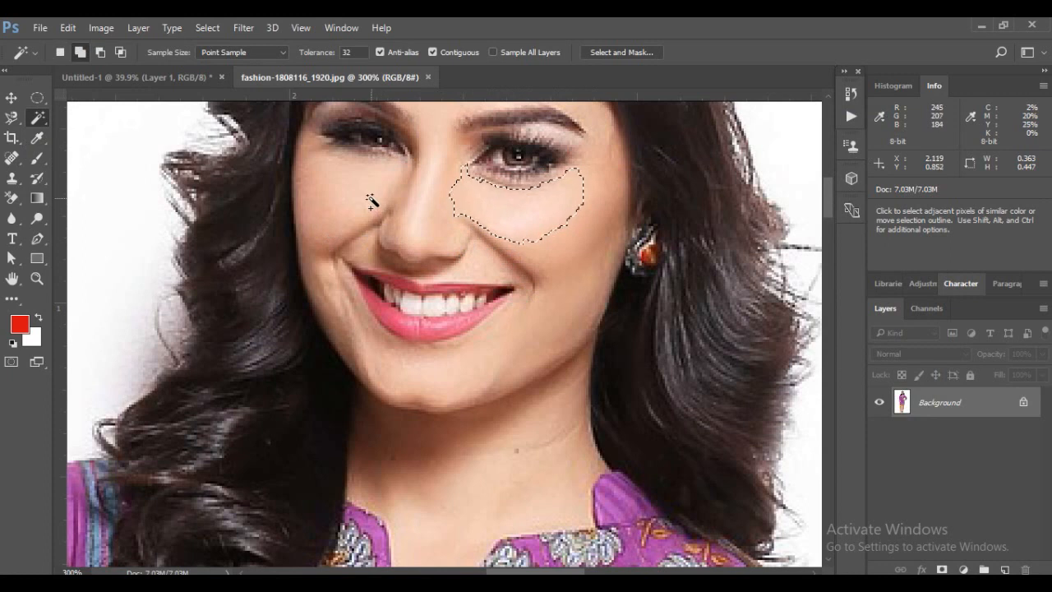
left_click(329, 189)
left_click(530, 271)
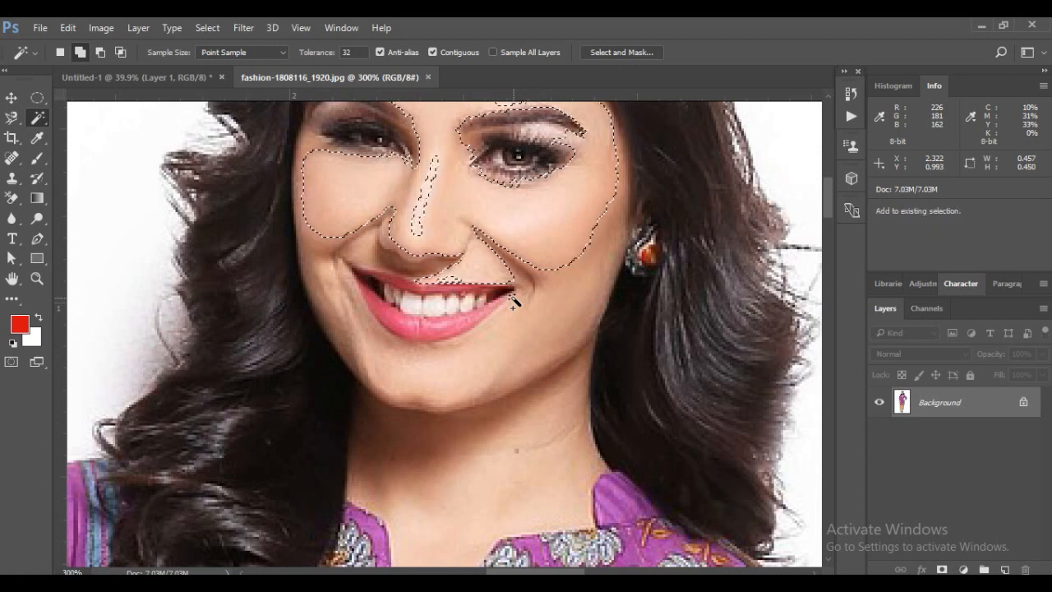
Feather the facial skin selection by 10 pixels
key("shift+F6")
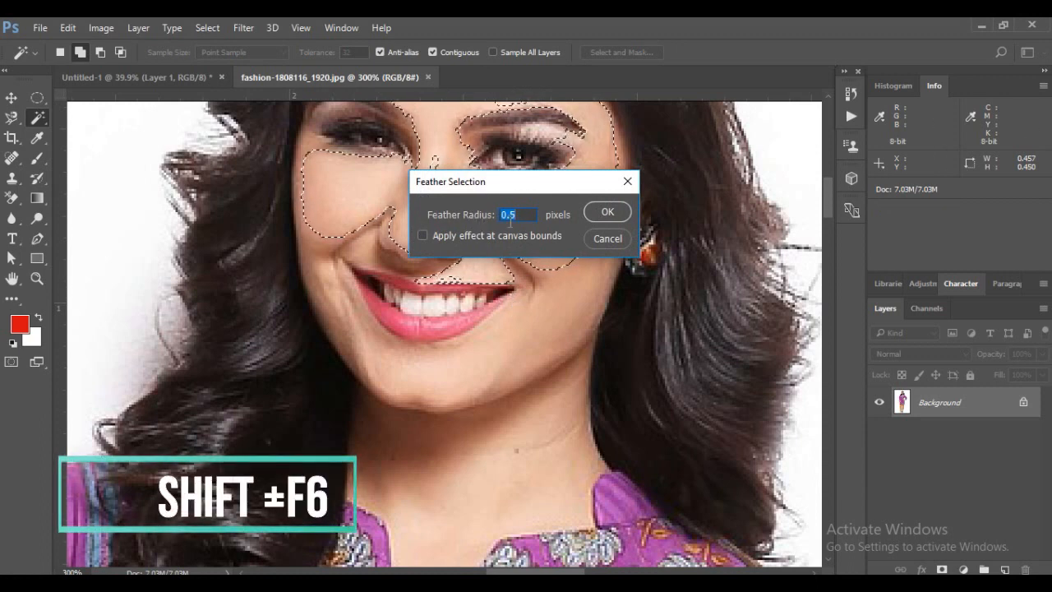
type("10")
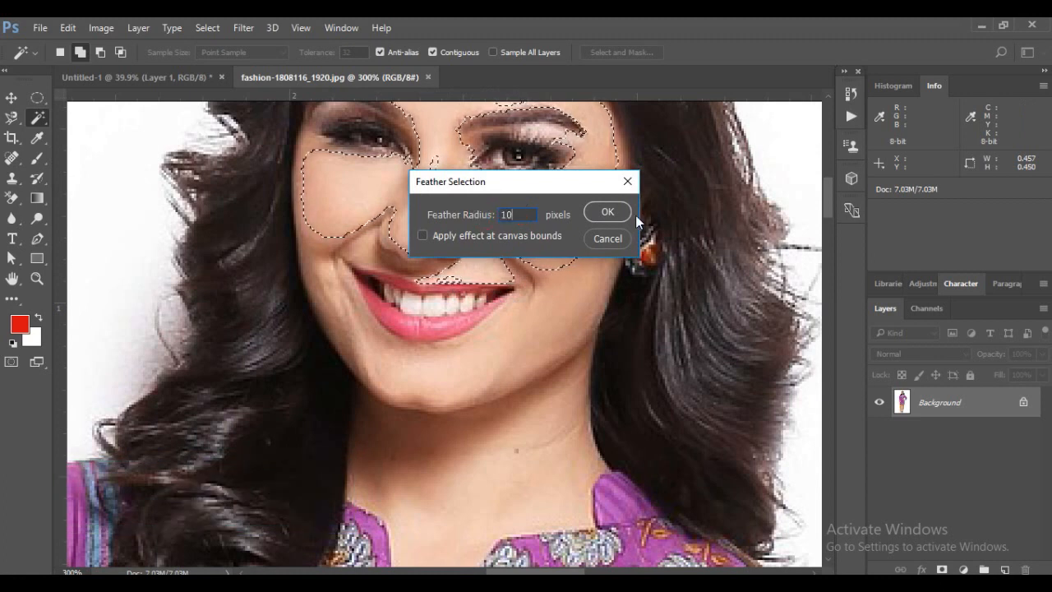
left_click(607, 212)
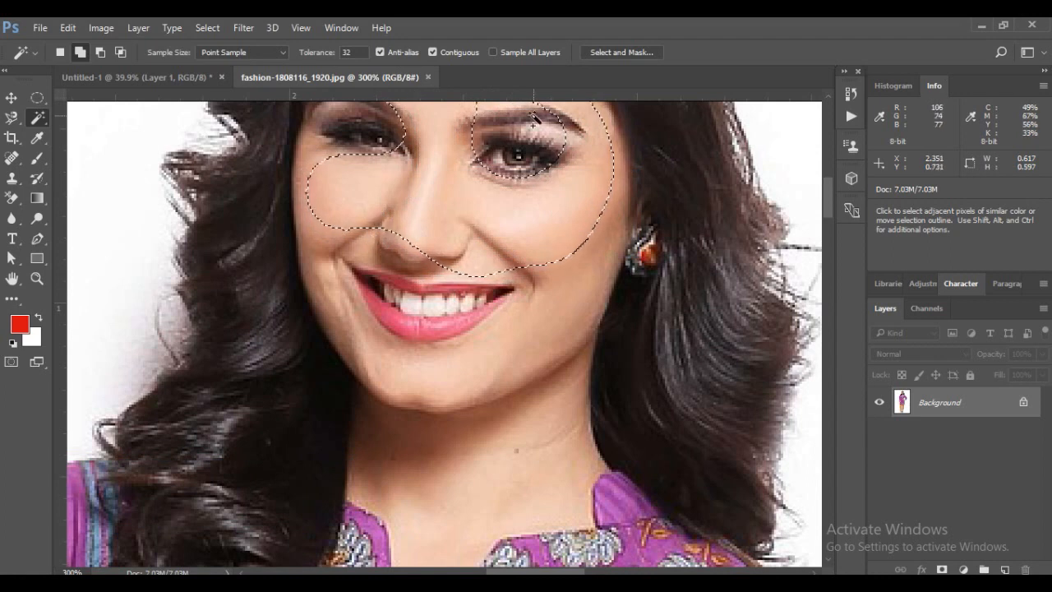
Darken the feathered face area with Levels by setting the midtone input level to 0.53, and deselect
key("ctrl+l")
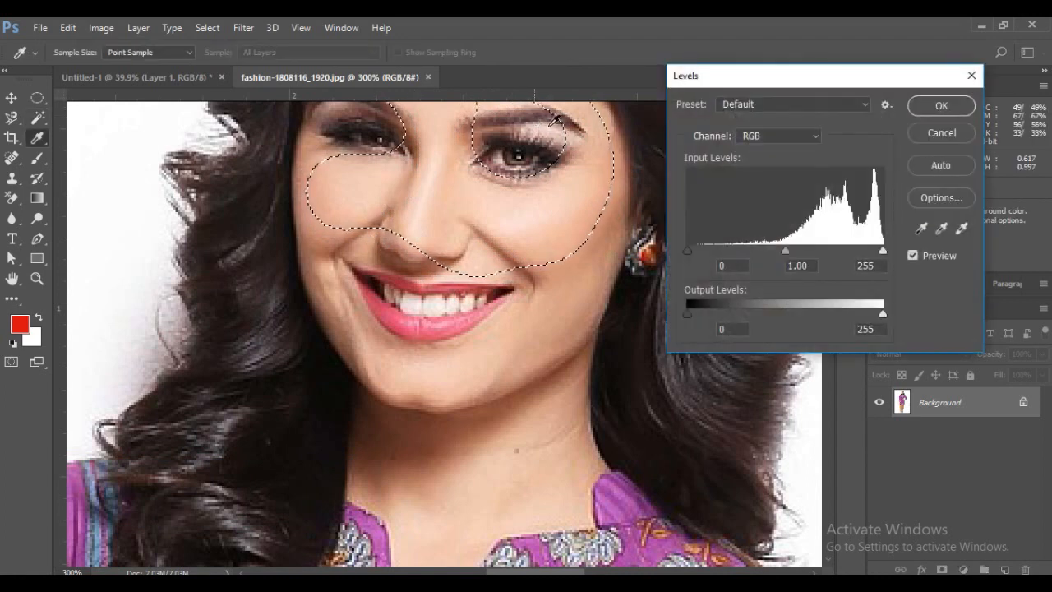
left_click_drag(785, 251, 823, 252)
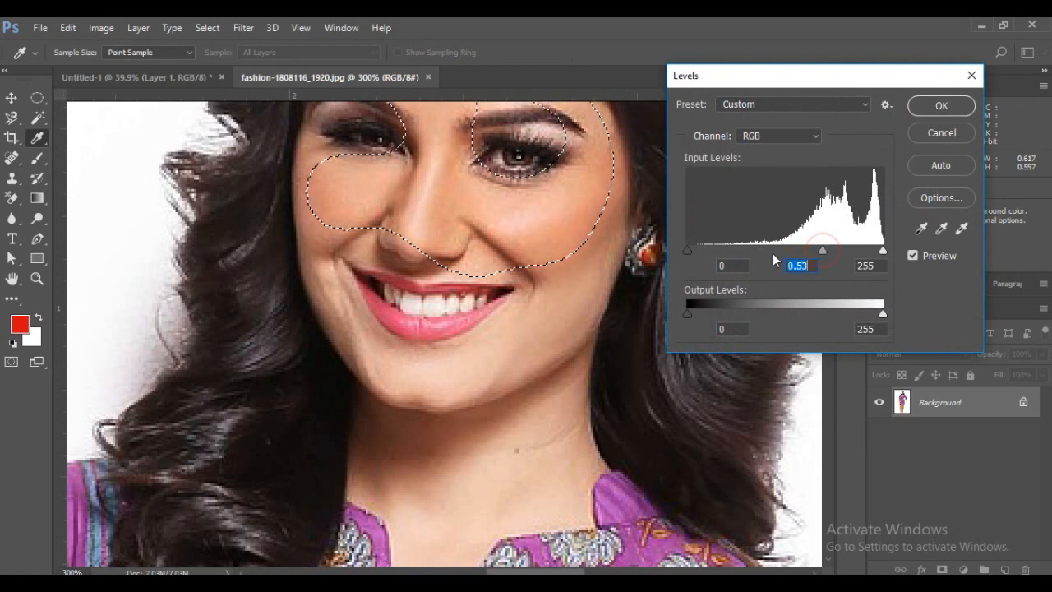
left_click(926, 113)
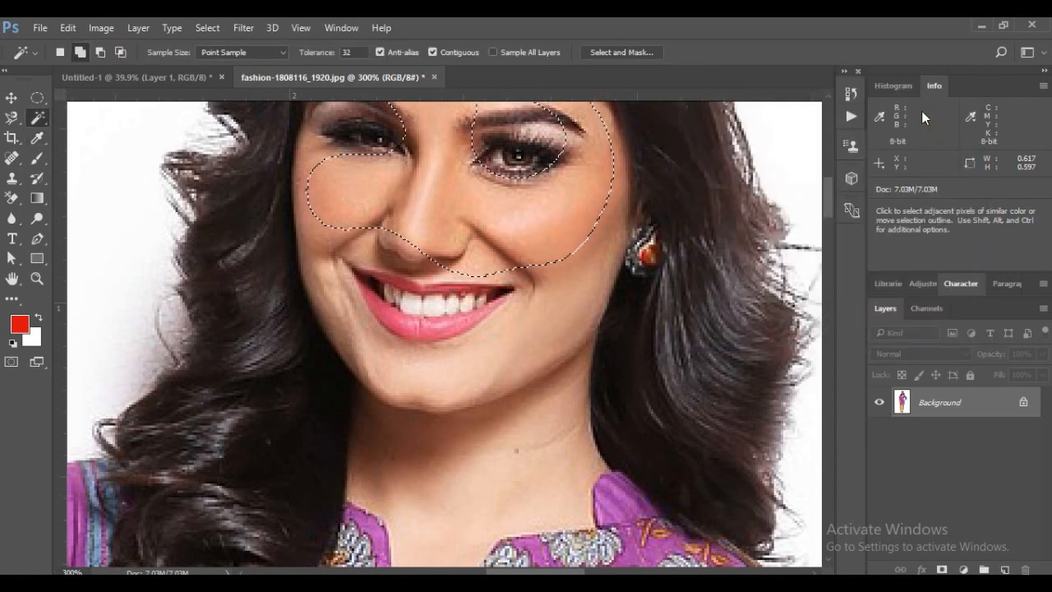
key("ctrl+d")
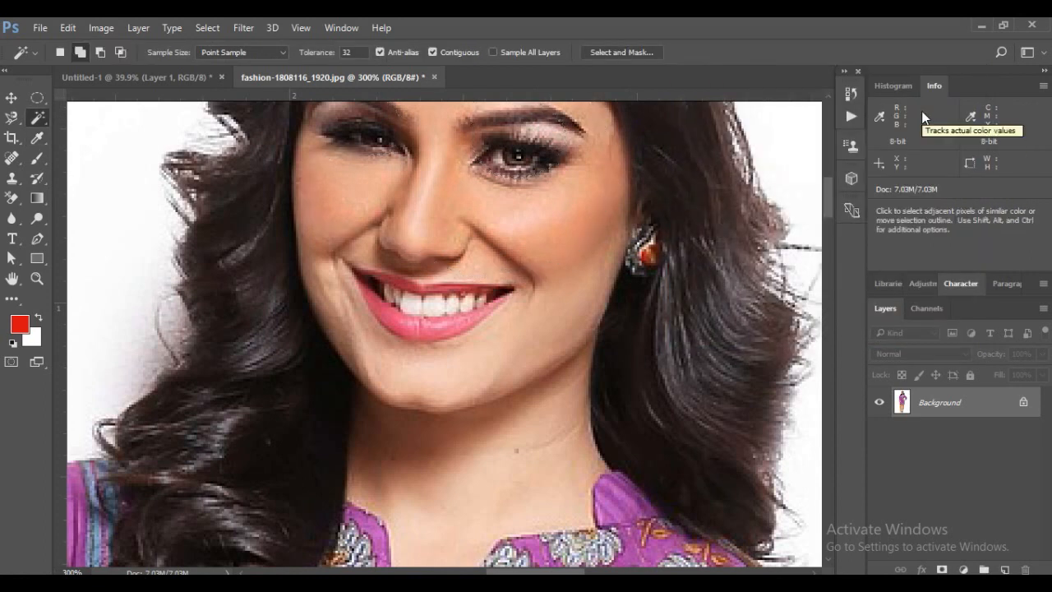
Undo the Levels adjustment made to the model's face
key("ctrl+minus")
key("ctrl+minus")
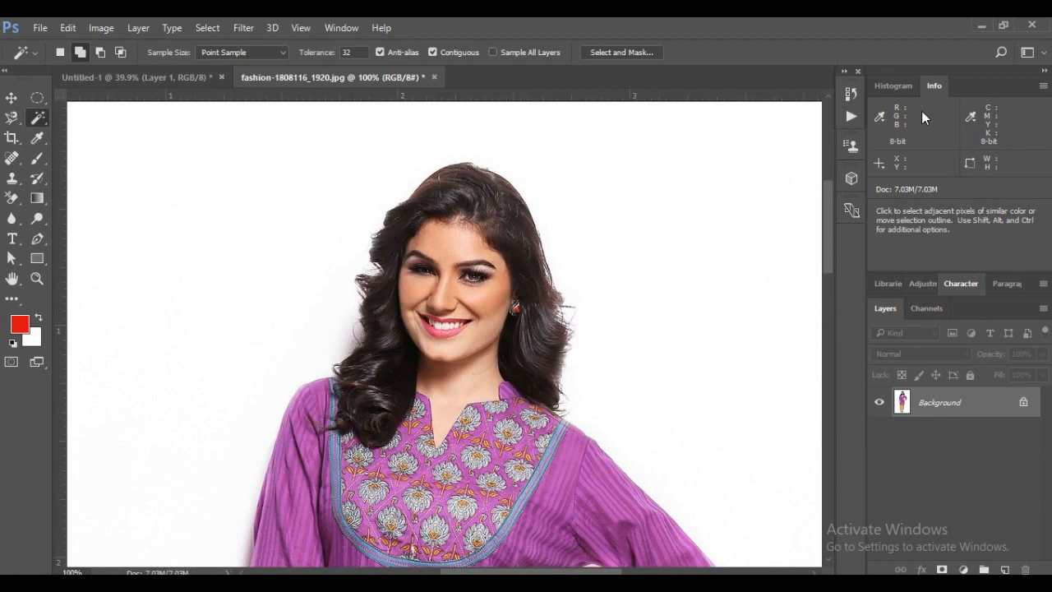
key("ctrl+z")
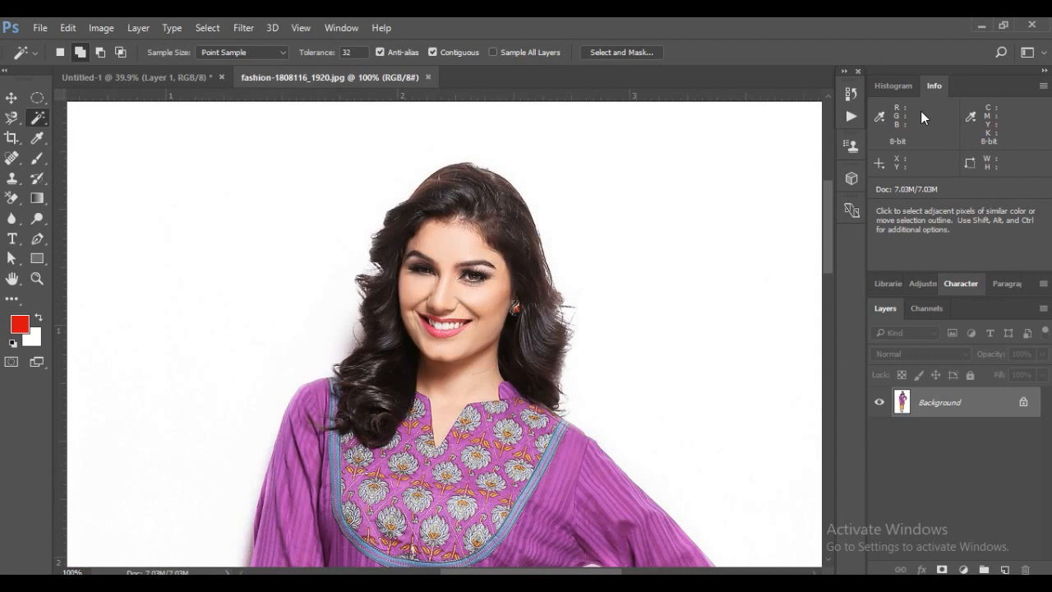
Crop the photo closely around the full-length figure with the Crop tool, to about 2.6 by 6.1 ruler units
key("ctrl+minus")
key("ctrl+minus")
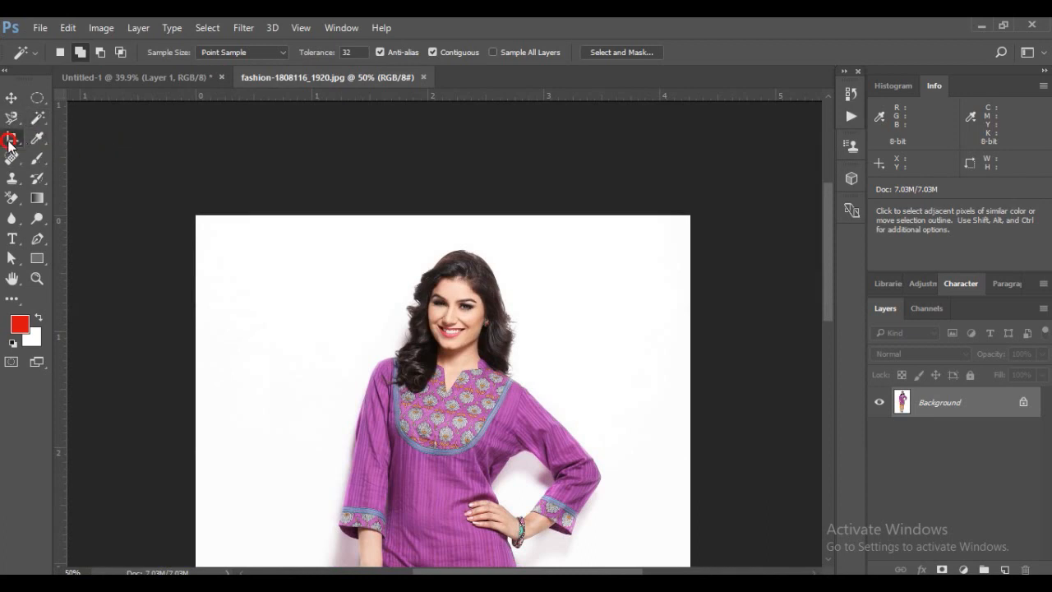
left_click(11, 140)
left_click_drag(829, 227, 852, 242)
key("ctrl+minus")
key("ctrl+minus")
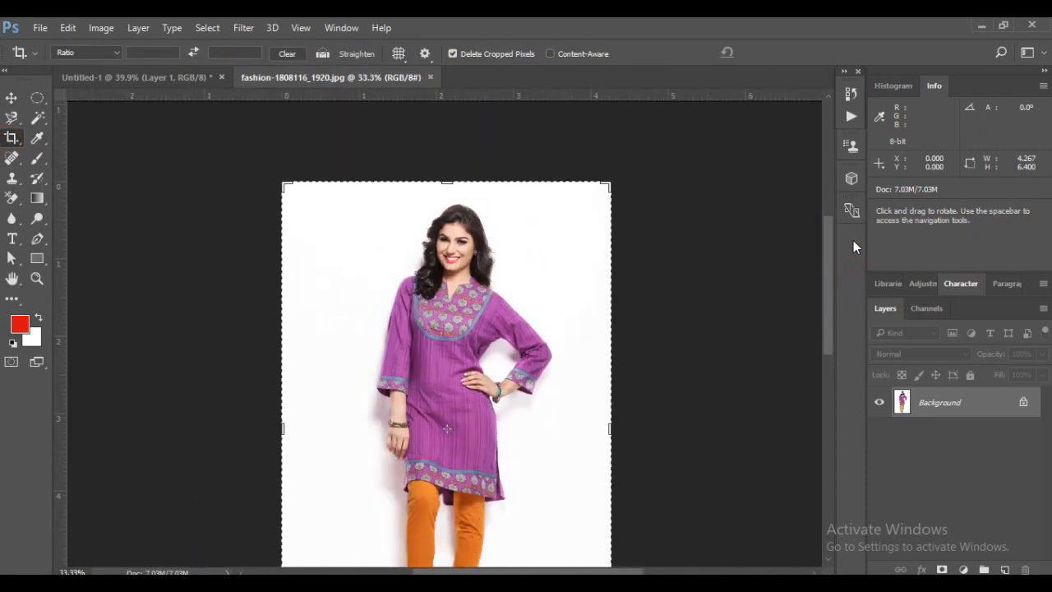
left_click_drag(567, 333, 549, 335)
left_click_drag(341, 346, 371, 345)
mouse_move(446, 513)
left_mouse_down()
mouse_move(438, 507)
mouse_move(446, 511)
left_mouse_up()
left_click_drag(445, 153, 445, 152)
key("Return")
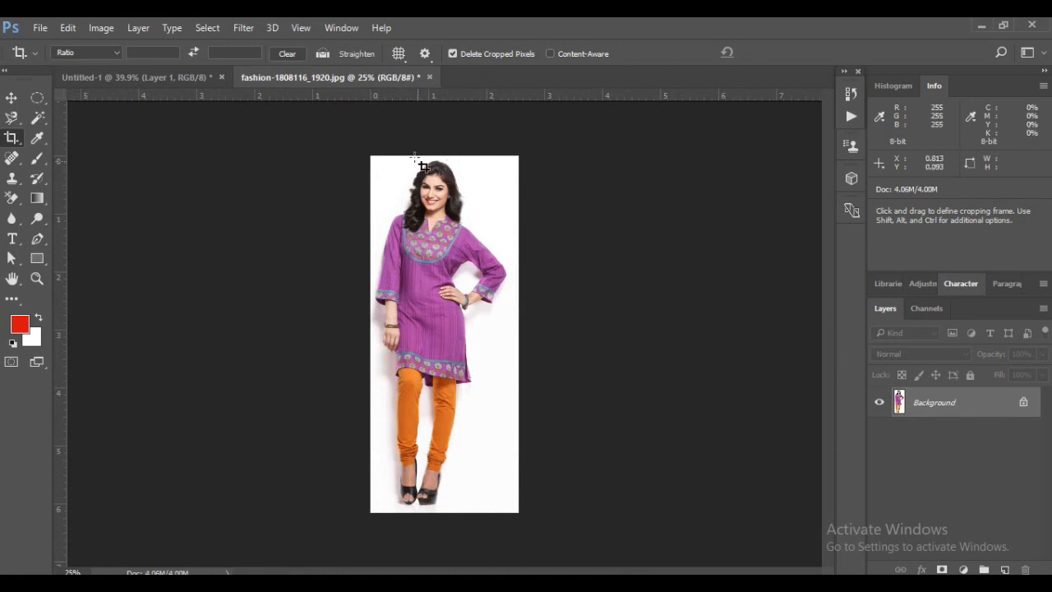
Crop the photo to the model's head and shoulders, about 1.56 by 1.40 ruler units
left_click_drag(386, 154, 477, 236)
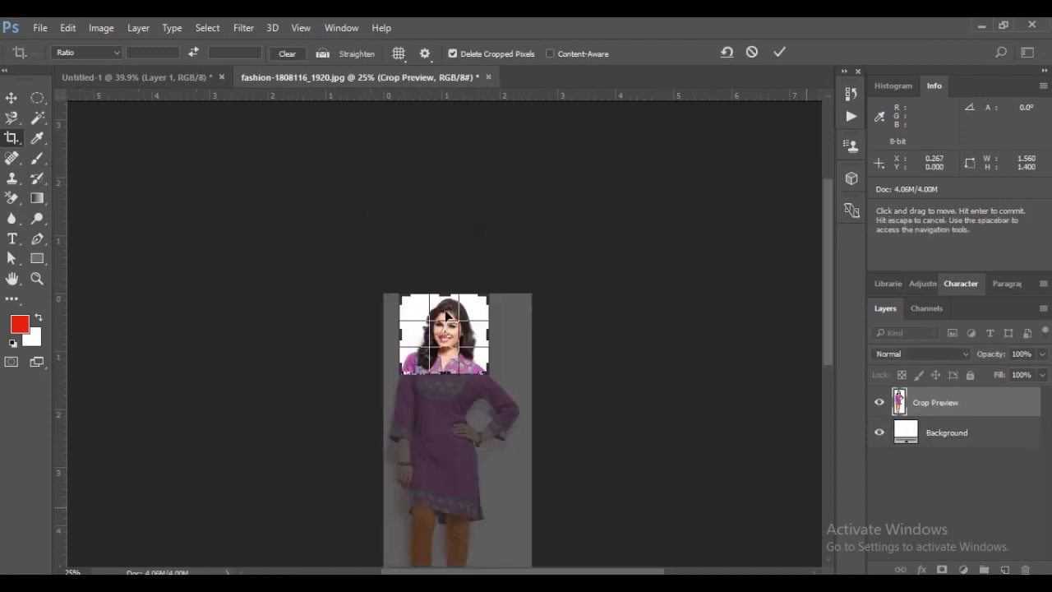
key("Return")
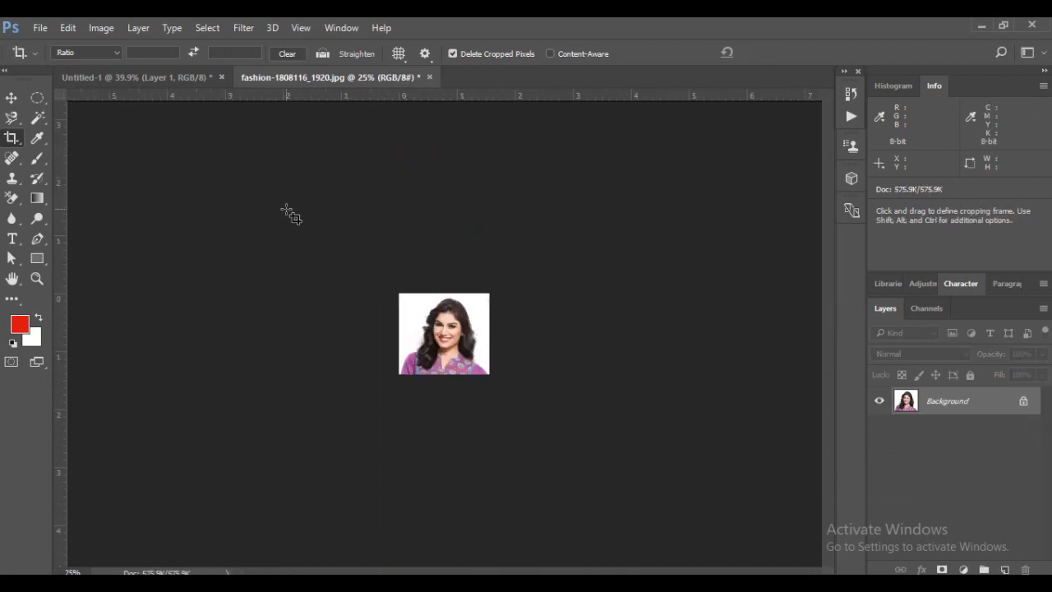
key("ctrl+plus")
key("ctrl+plus")
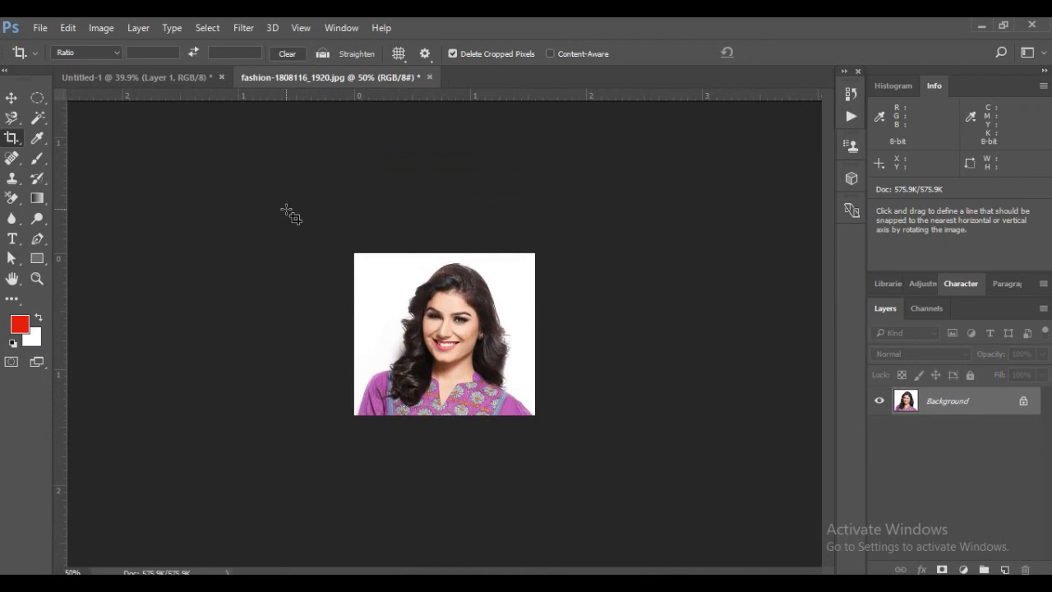
Undo the head-and-shoulders crop to restore the full-length figure
key("ctrl+z")
key("ctrl+z")
key("ctrl+z")
key("ctrl+z")
key("ctrl+z")
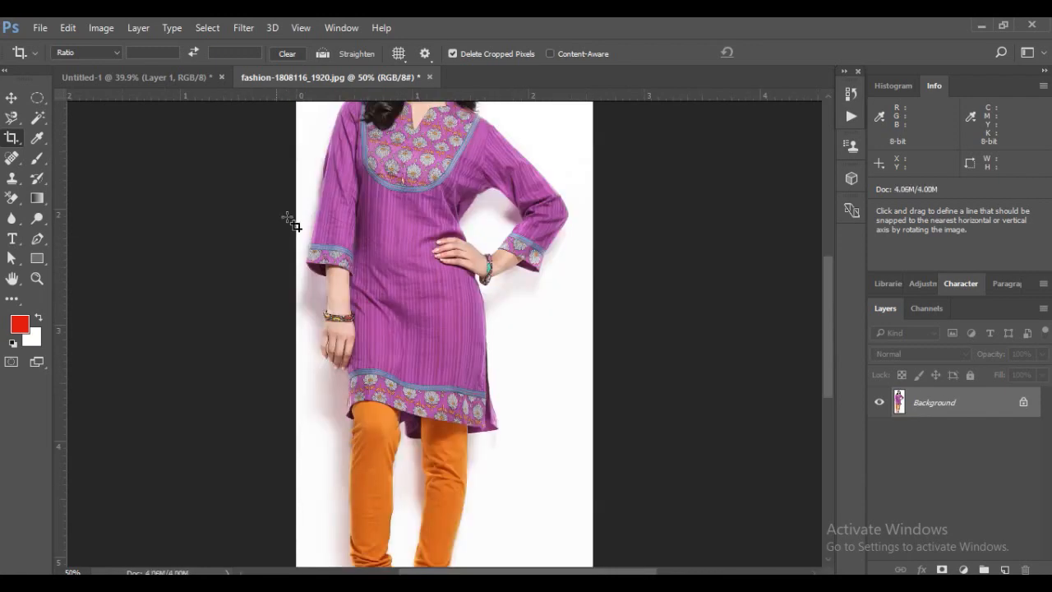
Float the model photo in its own window and place it beside the phone circle composition with the Move tool active
left_click(11, 97)
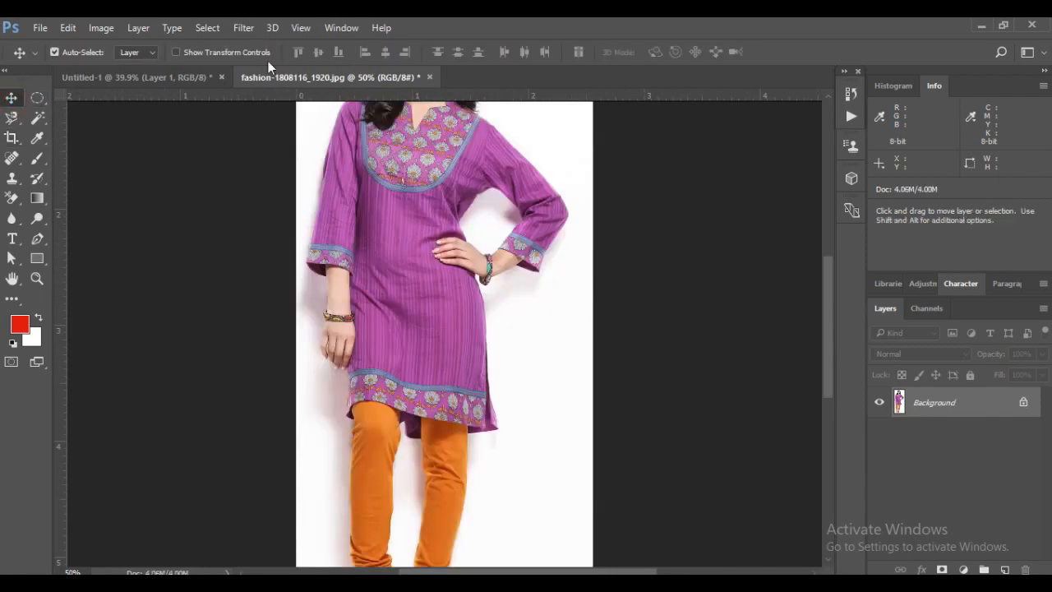
left_click_drag(306, 79, 352, 103)
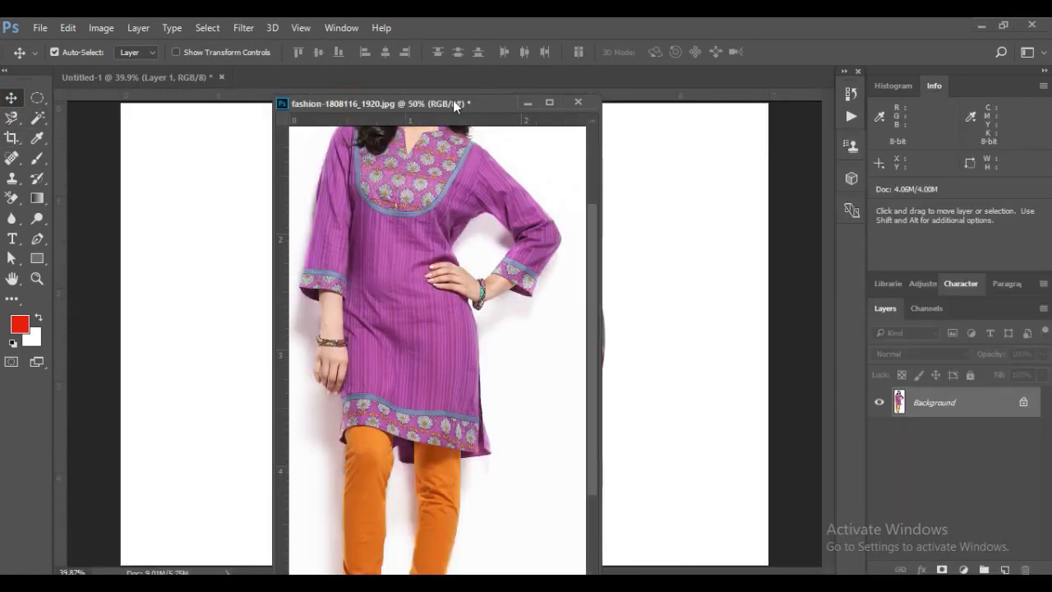
left_click_drag(347, 103, 506, 94)
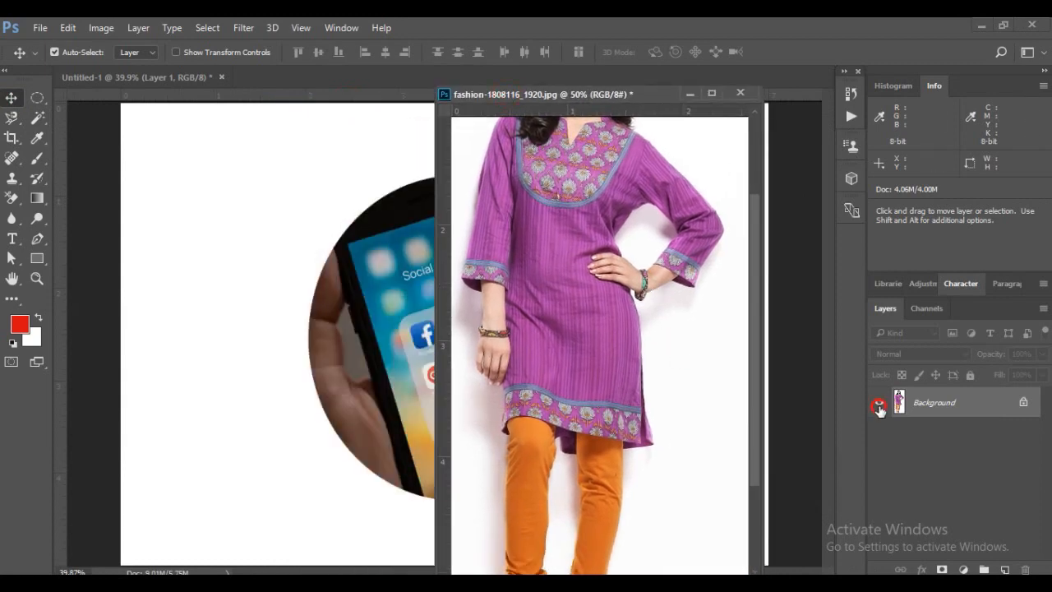
Convert the model photo's locked Background into a normal layer and toggle its visibility off and back on
double_click(941, 401)
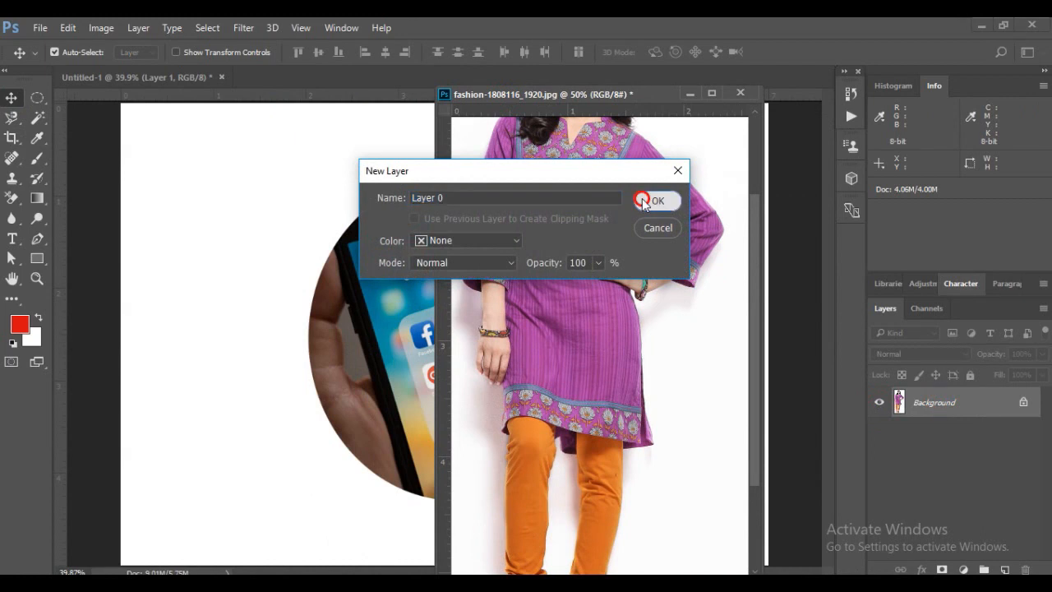
left_click(662, 198)
left_click(880, 403)
left_click(879, 403)
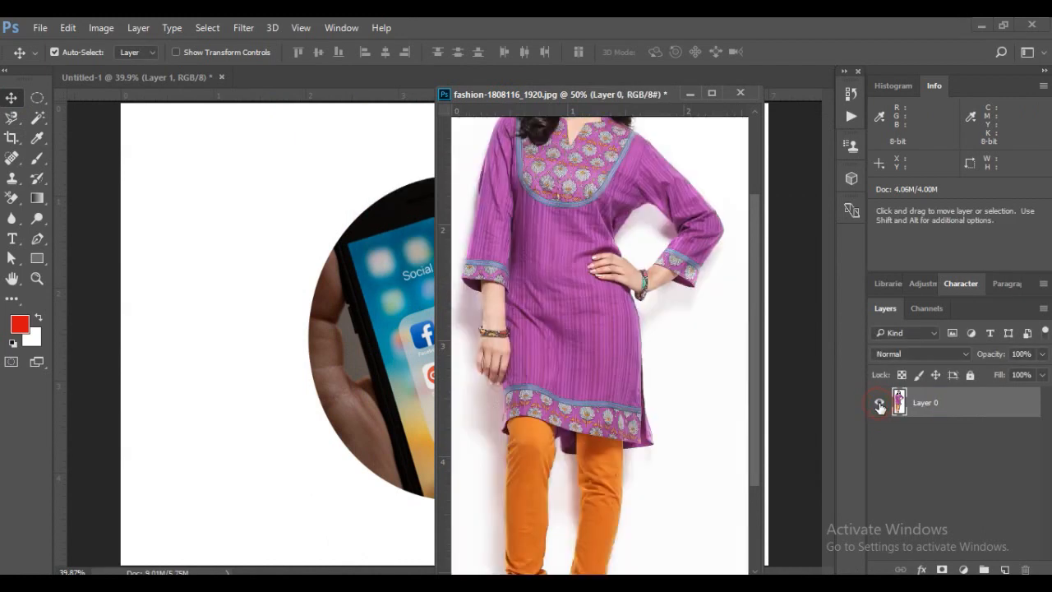
left_click(879, 403)
left_click(880, 403)
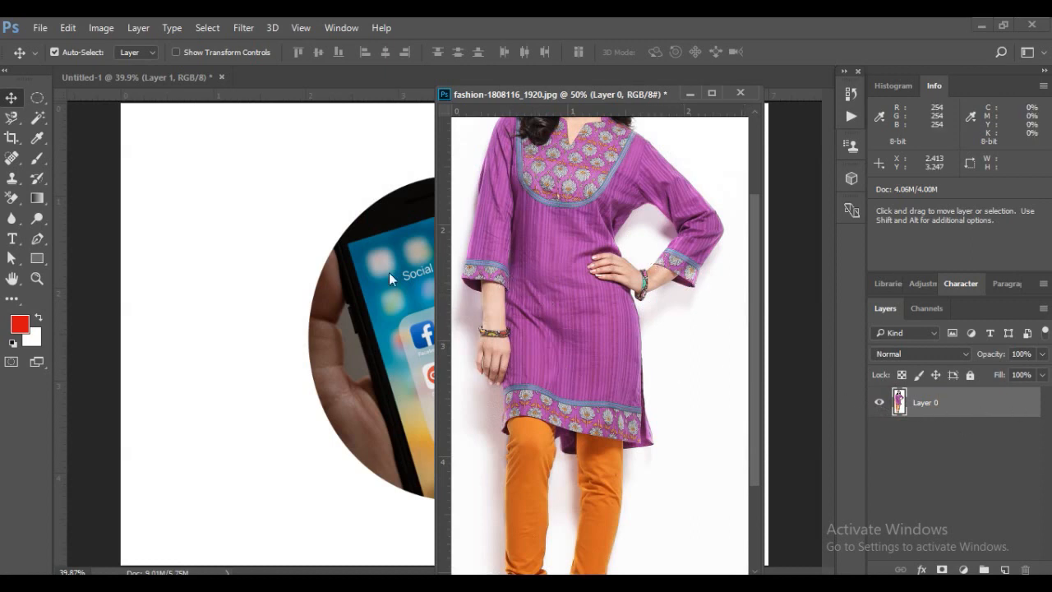
Select the white backdrop around the model and between her legs with the Magic Wand at tolerance 32, delete it and deselect
left_click_drag(36, 117, 97, 134)
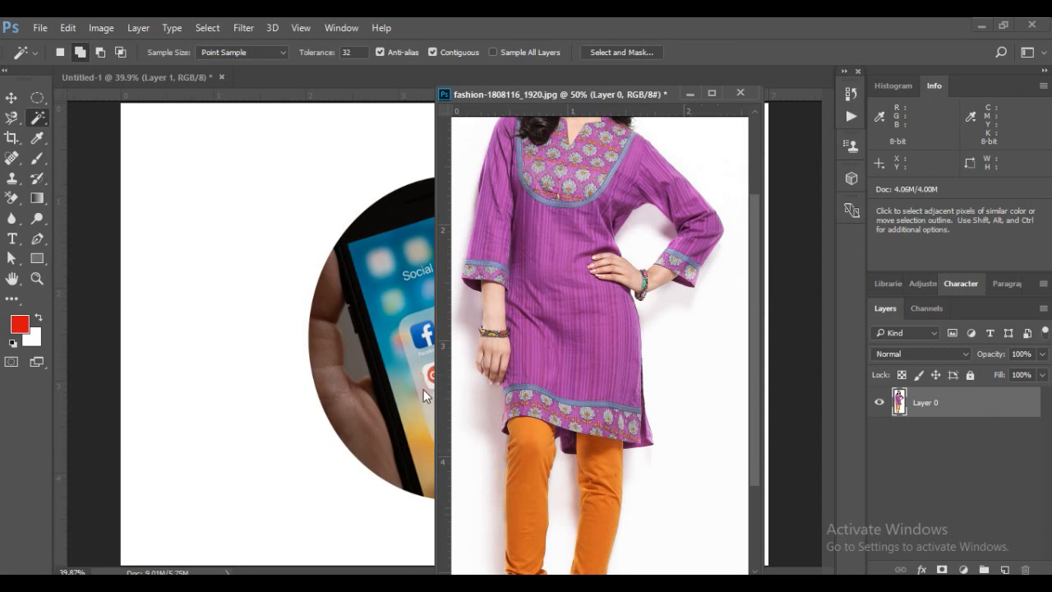
left_click(681, 426)
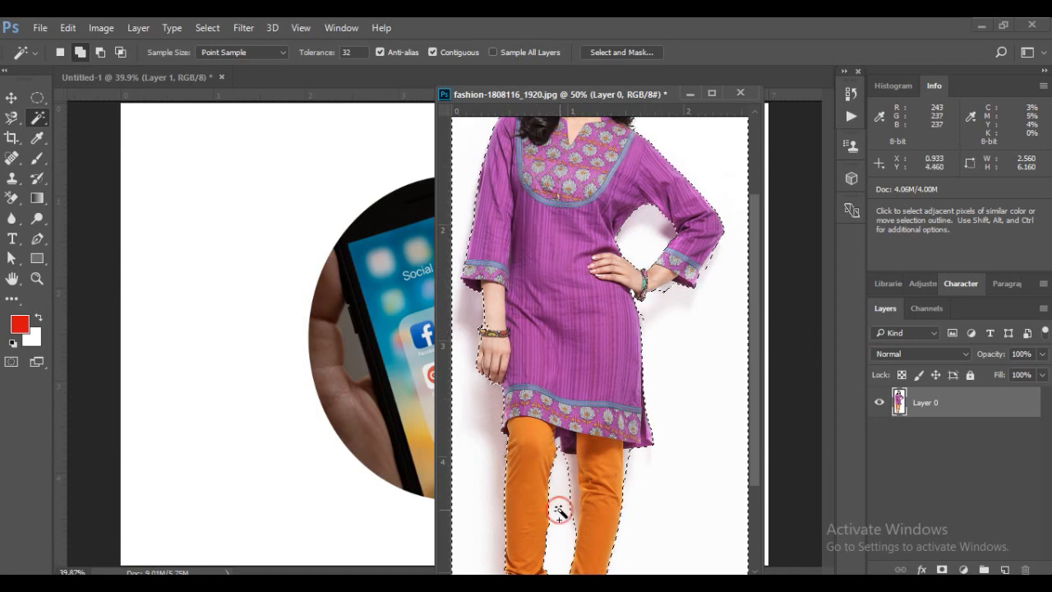
left_click(566, 479)
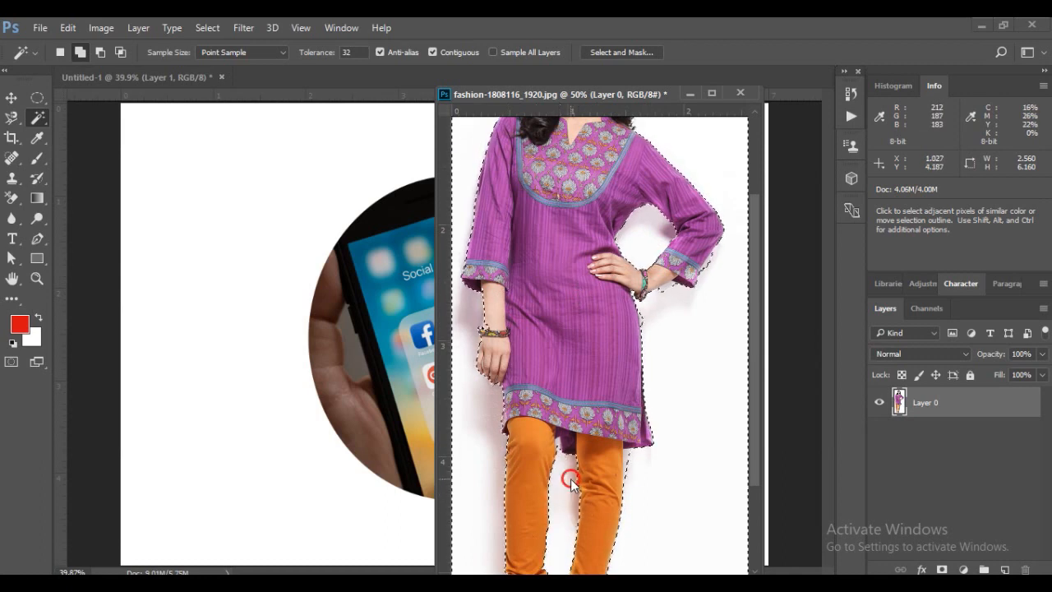
left_click(628, 454)
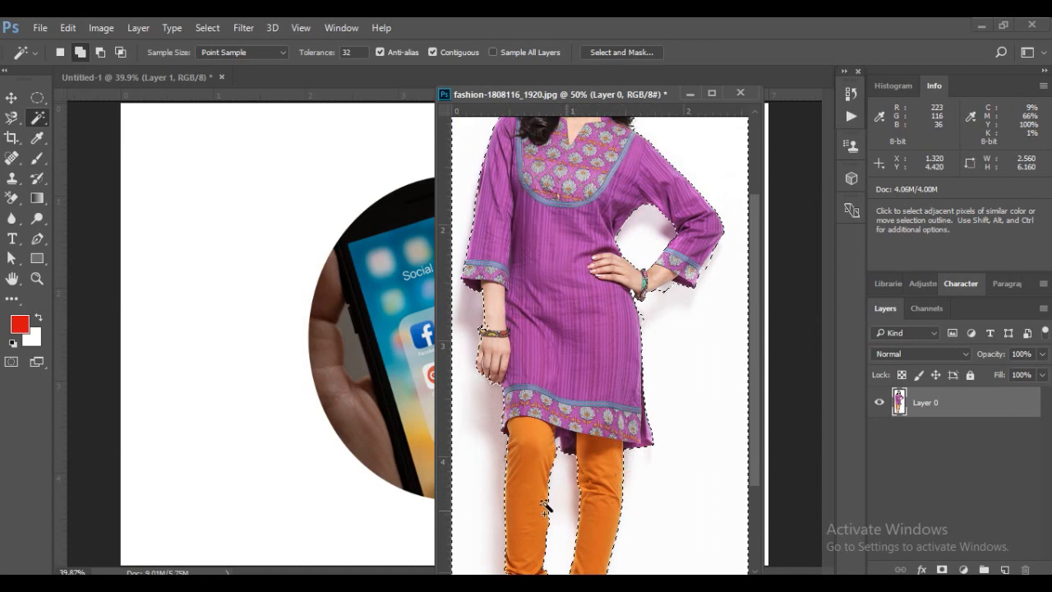
left_click_drag(755, 295, 753, 411)
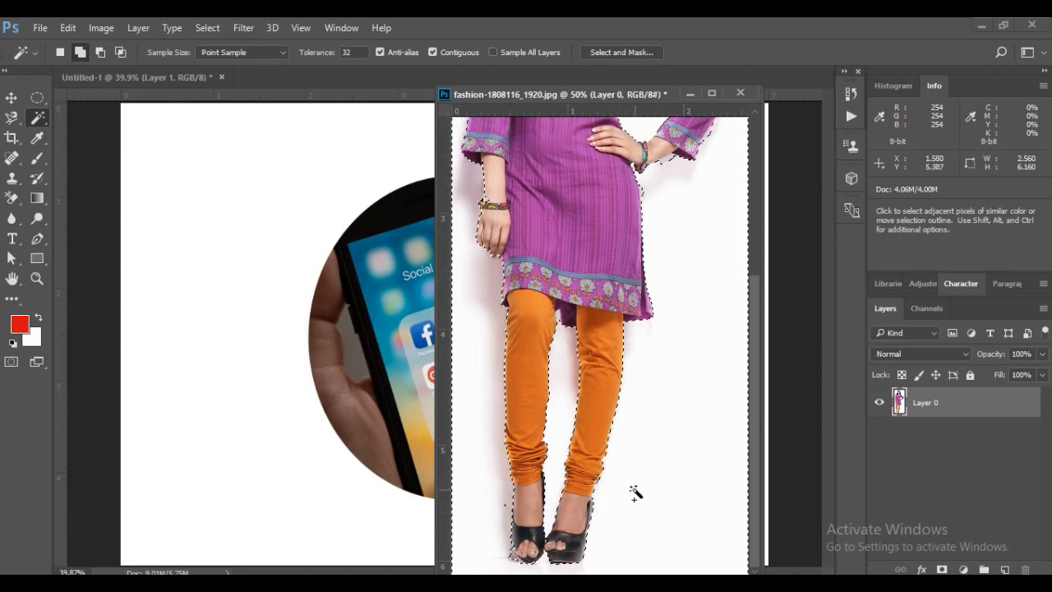
key("Delete")
key("ctrl+d")
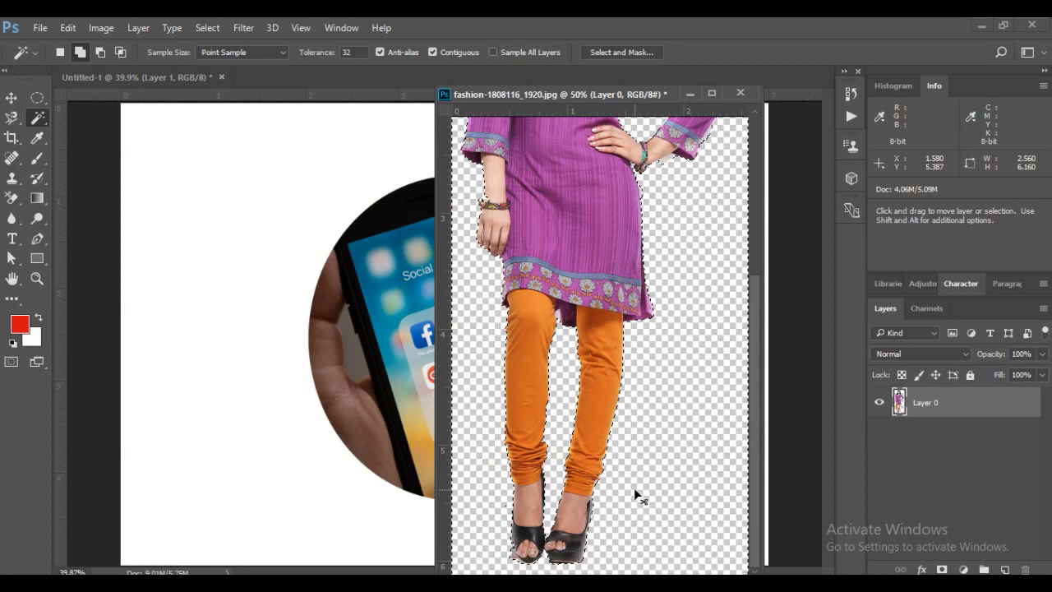
Copy the cut-out model into the Untitled-1 document, minimize the source photo and position her beside the phone circle
left_click(11, 97)
left_click_drag(581, 251, 258, 318)
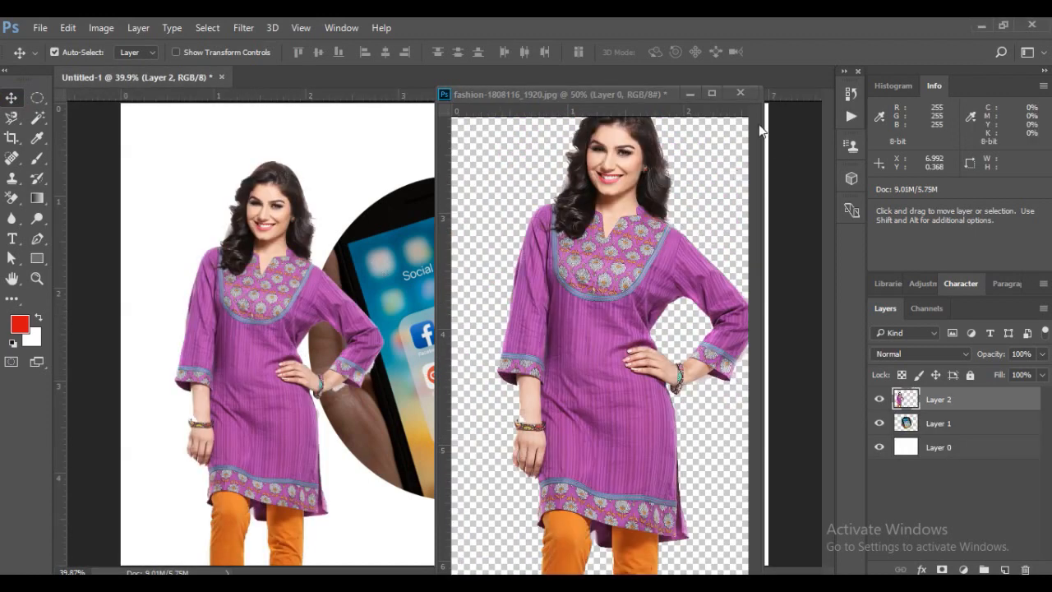
left_click(691, 96)
left_click_drag(238, 310, 209, 214)
key("ctrl+minus")
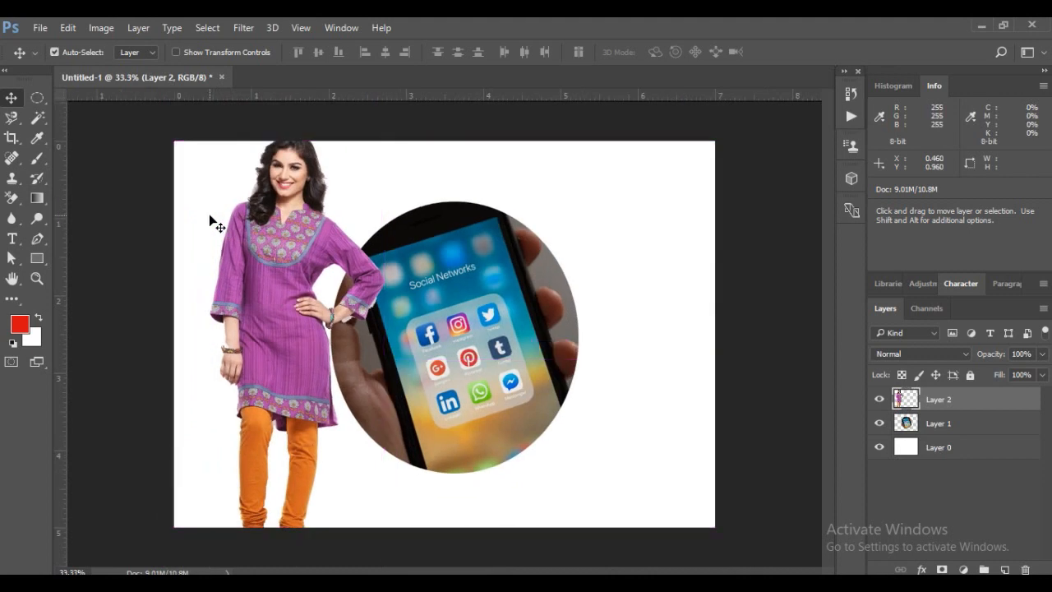
left_click_drag(274, 260, 260, 255)
key("ctrl")
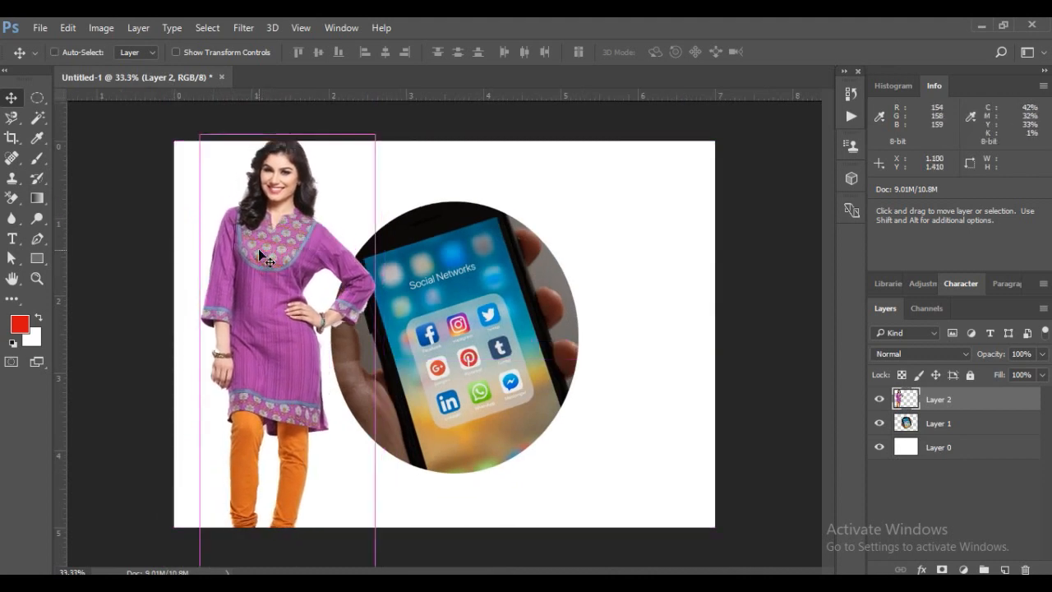
Scale the model with Free Transform to about 78.4% width and 79.3% height so the whole figure fits on the canvas
key("ctrl+t")
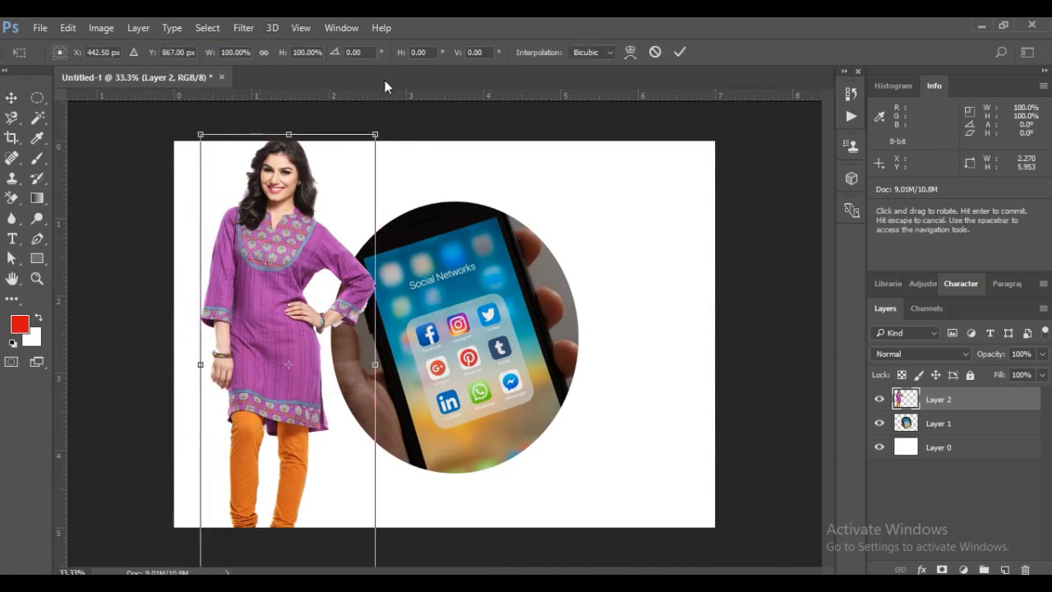
left_click_drag(373, 134, 330, 188)
left_click_drag(260, 256, 265, 221)
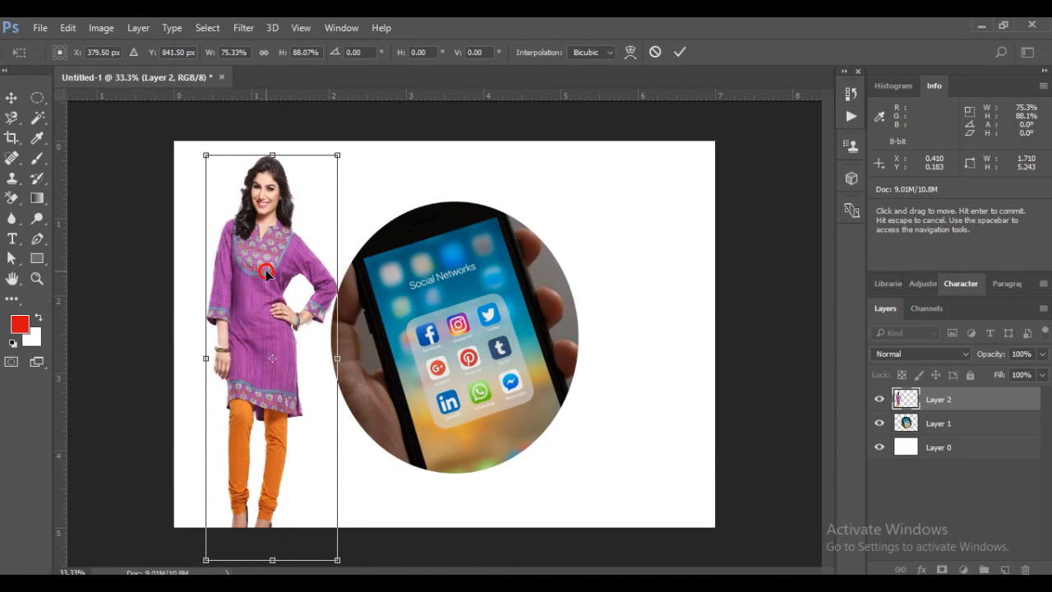
left_click_drag(337, 559, 342, 520)
left_click_drag(240, 274, 241, 274)
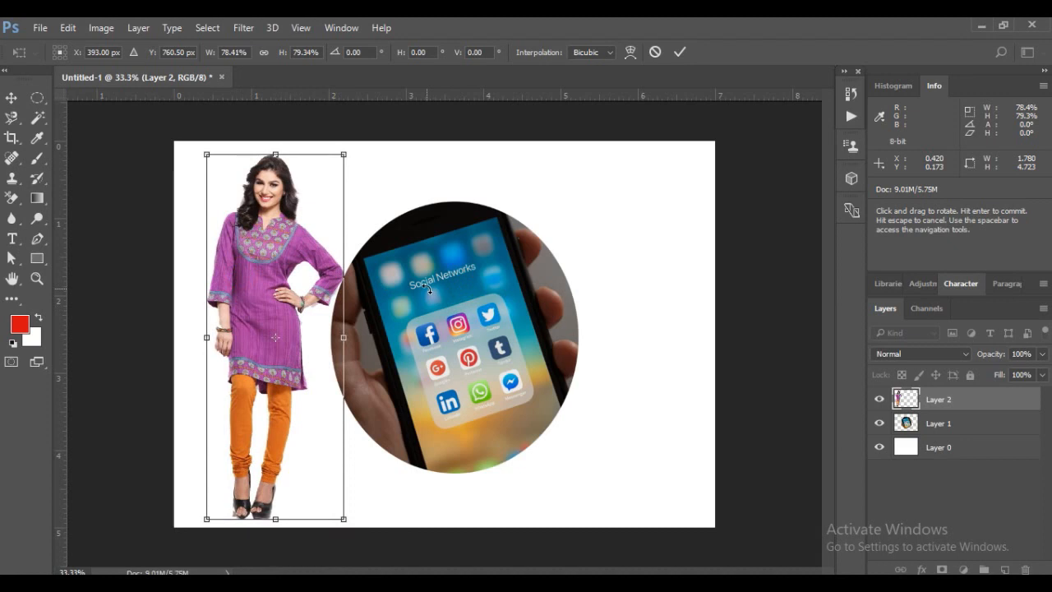
key("Return")
Scale the phone circle to about 76.9% width and 72.7% height and place it near the canvas center
left_click_drag(415, 337, 496, 308)
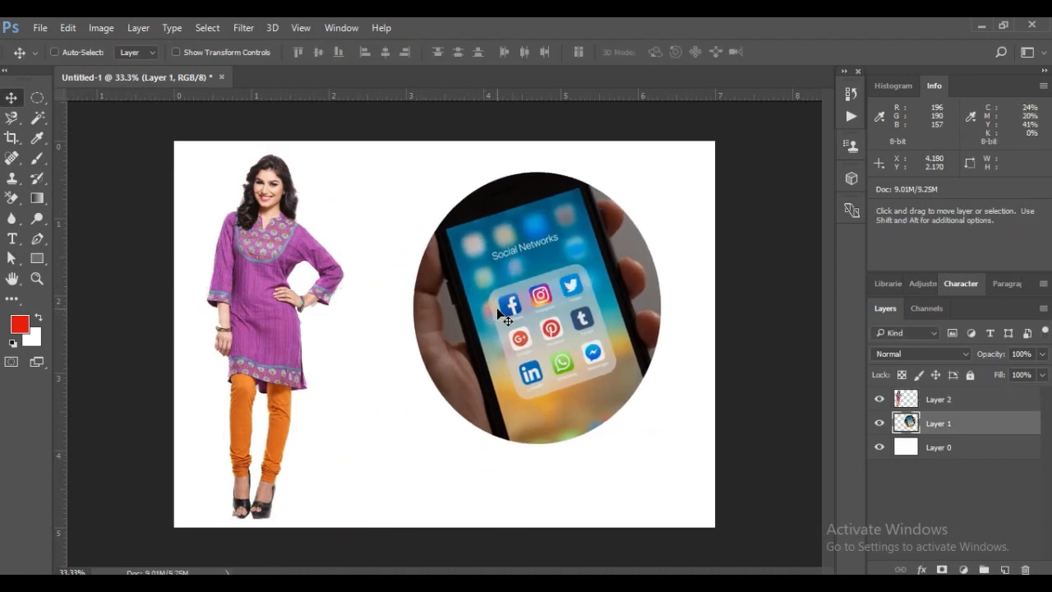
key("ctrl+t")
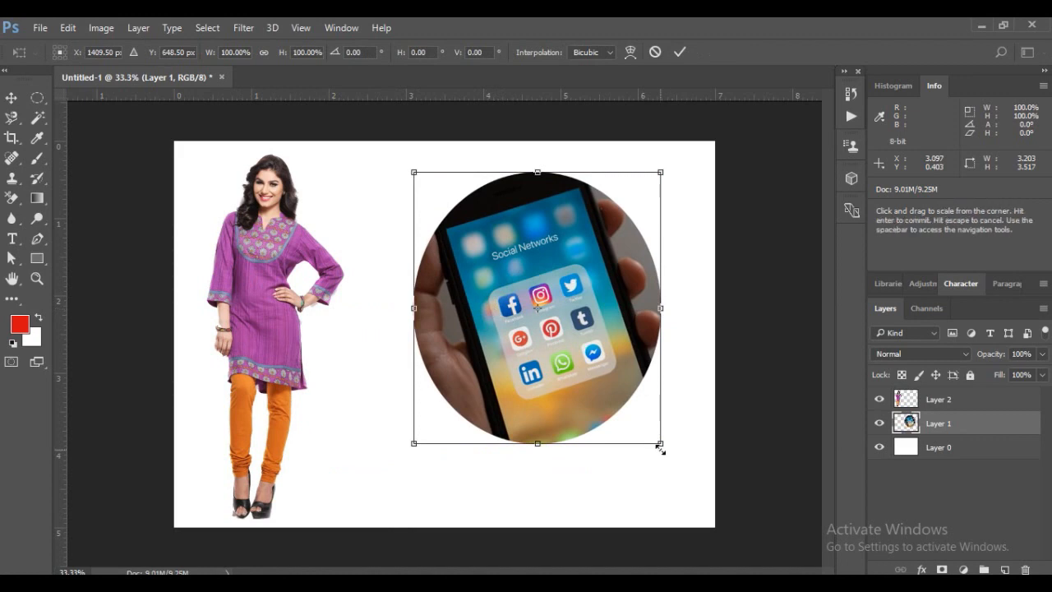
left_click_drag(659, 442, 603, 370)
left_click_drag(522, 287, 489, 316)
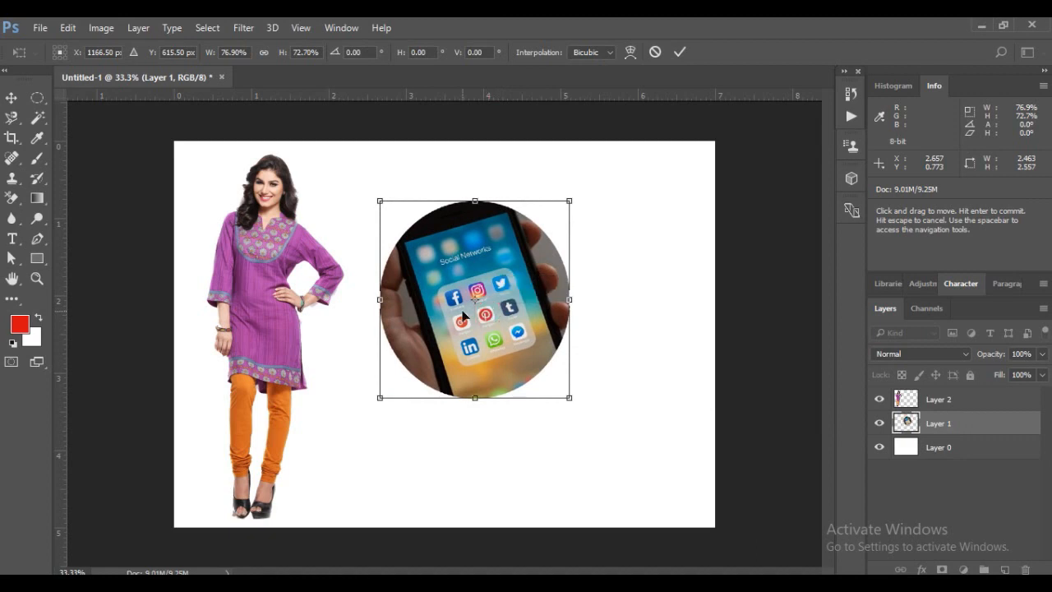
key("Return")
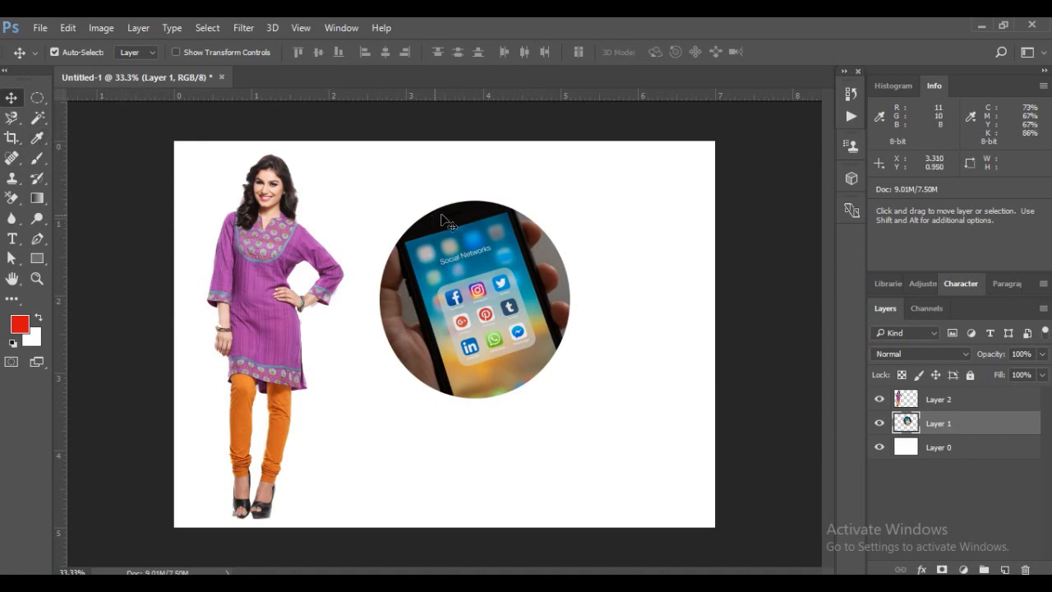
Select the white Layer 0 and open the balloon photo ian-dooley-407846-unsplash.jpg from the free pictures folder
left_click(556, 183)
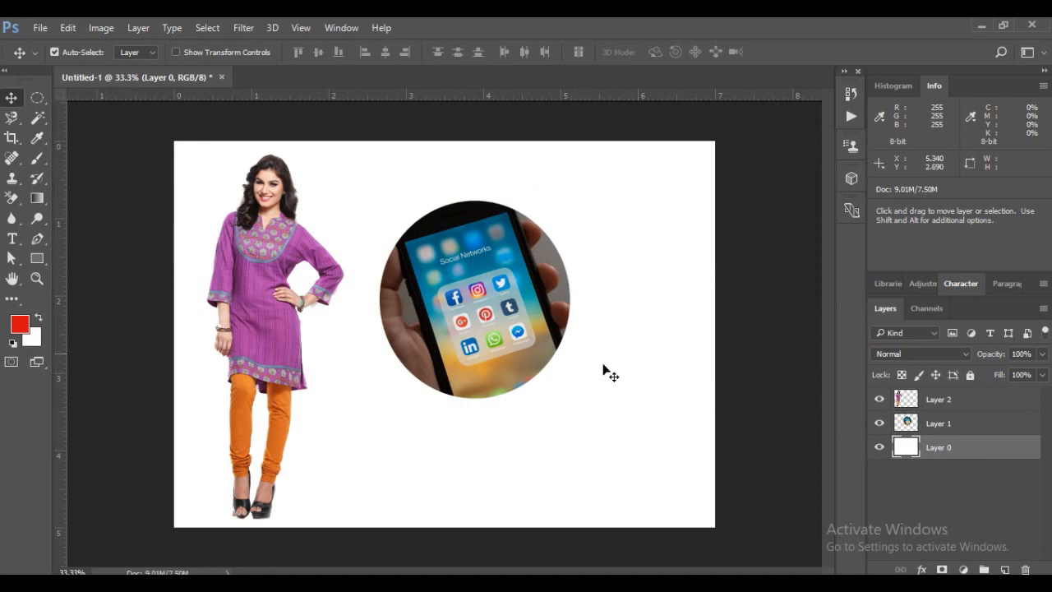
left_click(38, 28)
left_click(53, 59)
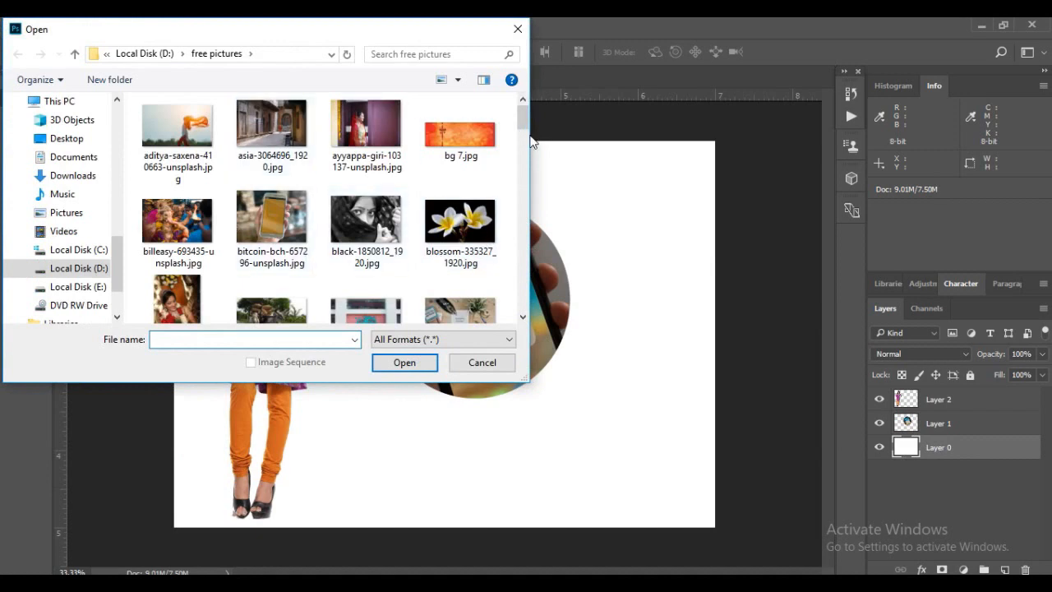
left_click_drag(520, 122, 519, 173)
left_click(460, 284)
left_click(407, 363)
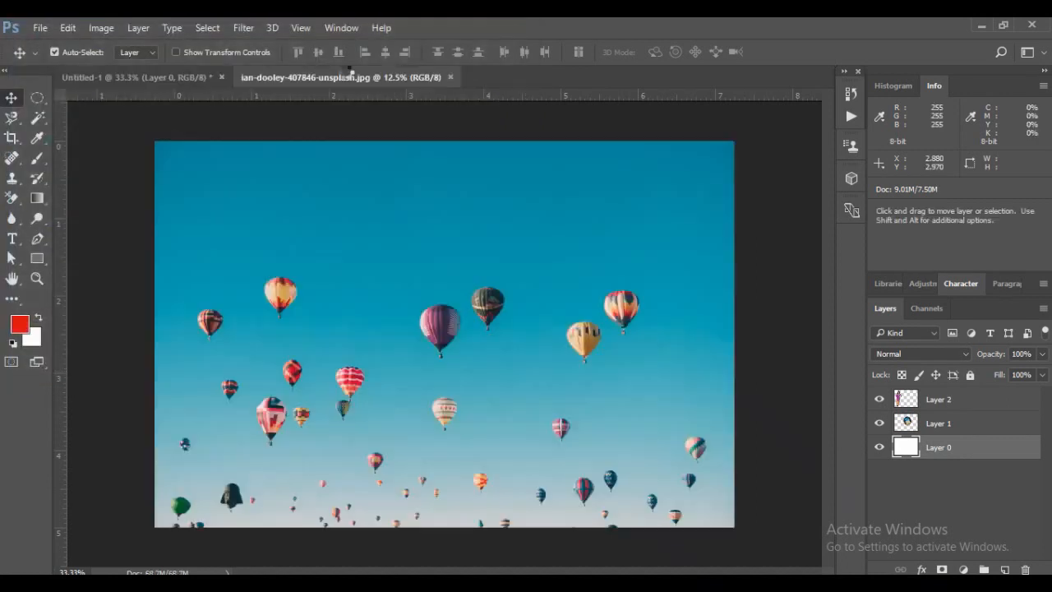
Float the balloon photo, copy its image into Untitled-1 directly above the white layer, and put the source window away
left_click_drag(338, 76, 685, 123)
left_click(425, 195)
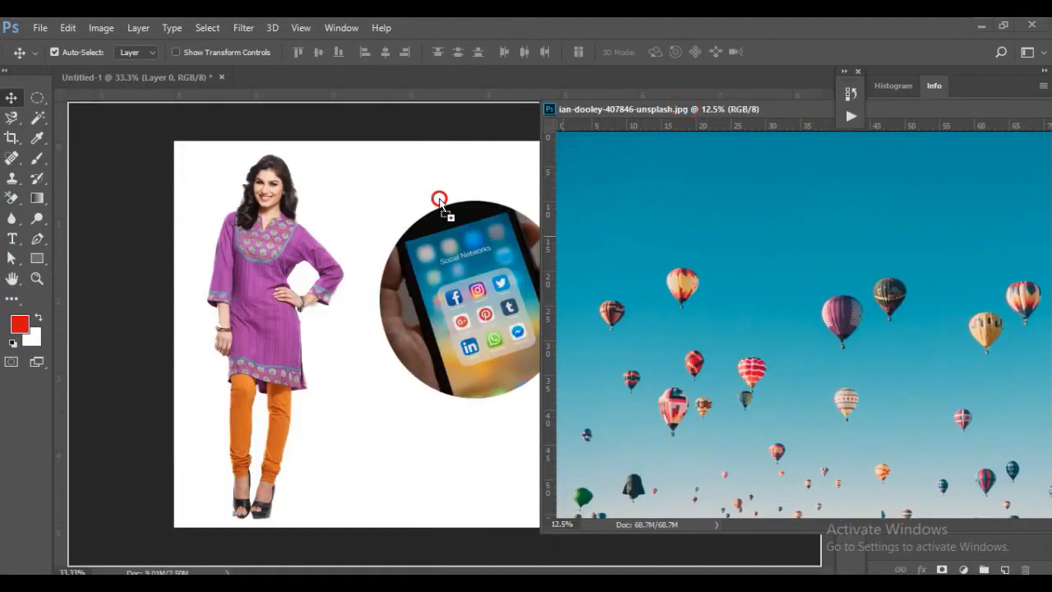
key("ctrl+v")
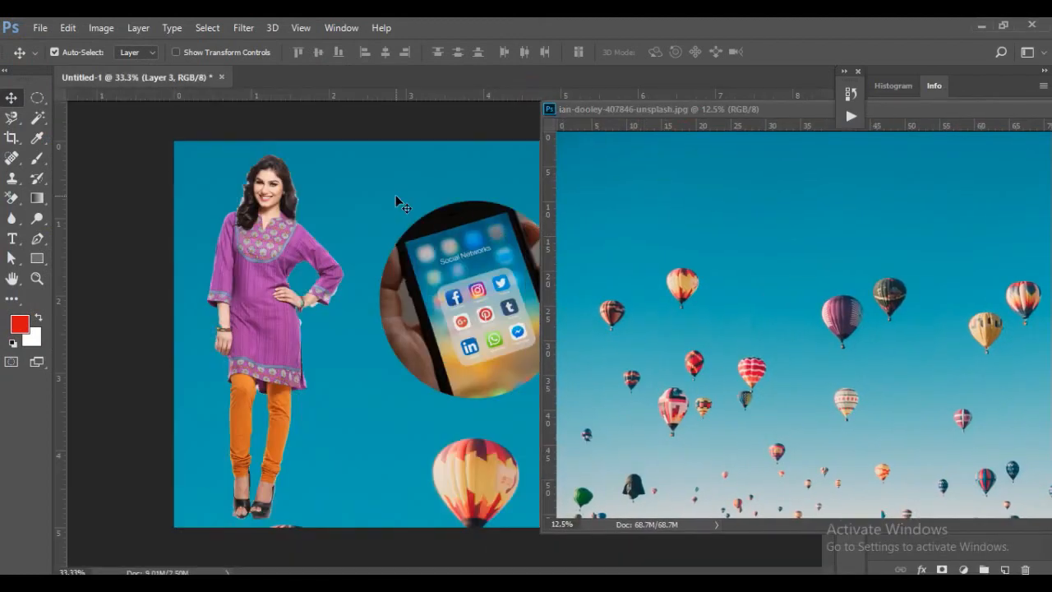
left_click_drag(639, 116, 181, 123)
left_click(655, 117)
Reposition the balloon sky to fill the canvas behind the model, and shift the phone circle slightly down and closer to her
mouse_move(571, 188)
left_mouse_down()
mouse_move(592, 117)
mouse_move(578, 104)
left_mouse_up()
left_click_drag(612, 260, 620, 186)
left_click_drag(603, 294, 629, 176)
left_click_drag(605, 272, 518, 202)
left_click_drag(588, 228, 600, 235)
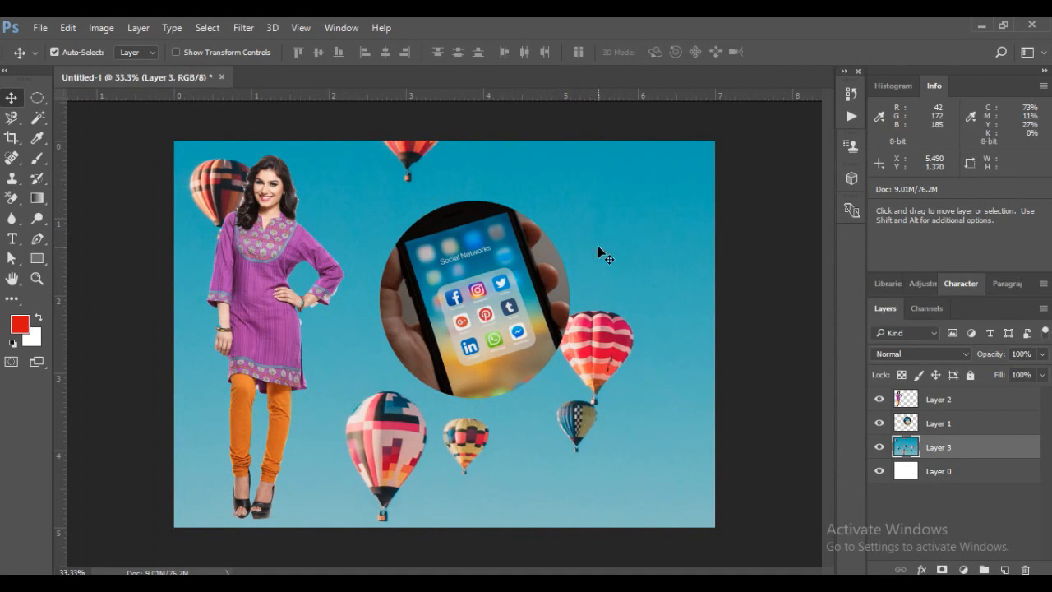
left_click_drag(636, 267, 620, 504)
left_click_drag(439, 244, 411, 269)
left_click(540, 174)
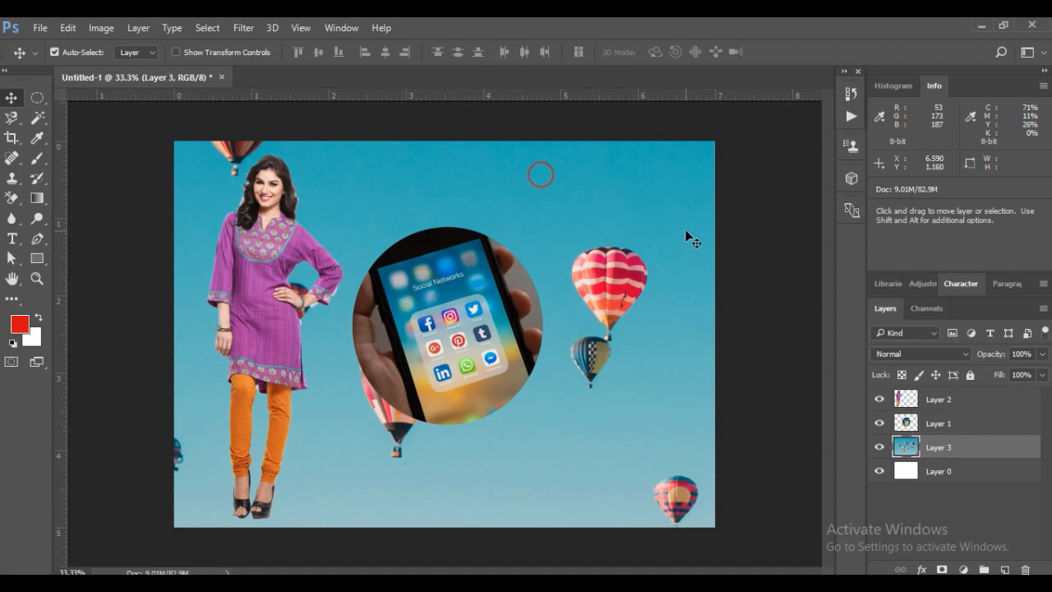
left_click(621, 251)
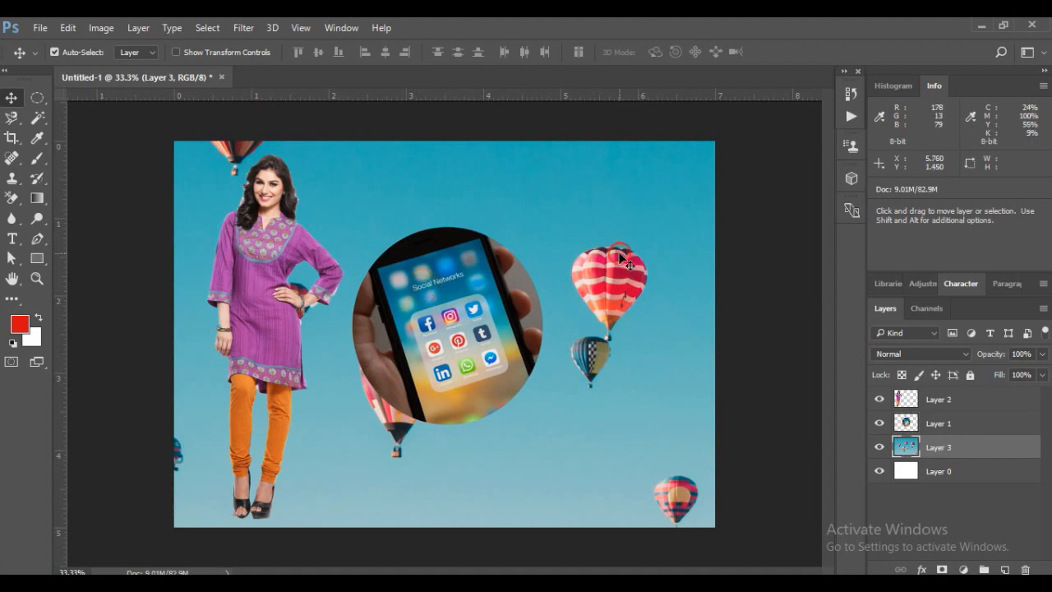
left_click_drag(569, 225, 569, 223)
left_click(594, 239)
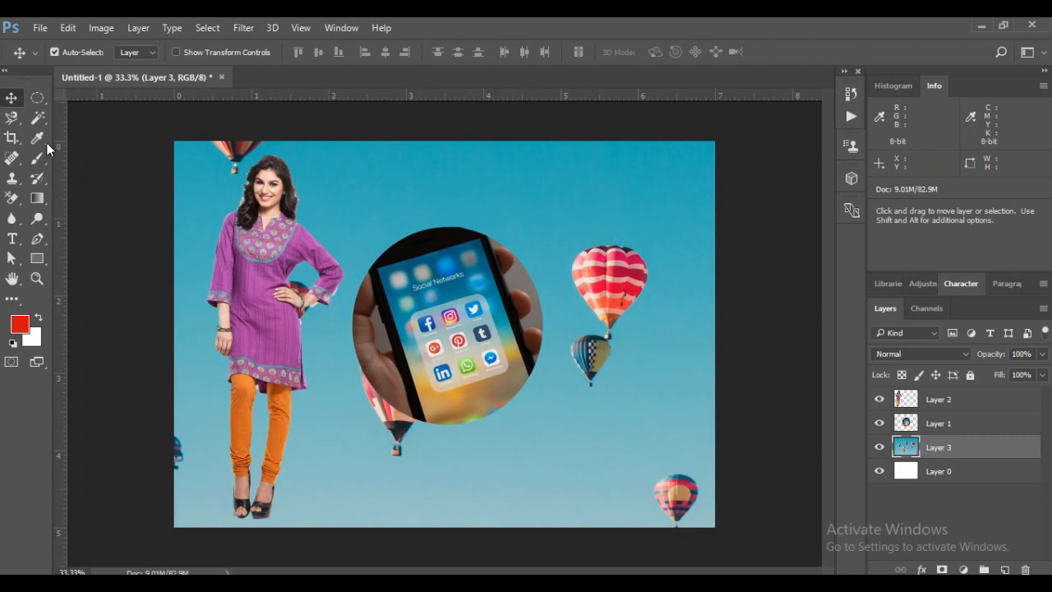
Apply a Gaussian Blur to the balloon sky on Layer 3, reducing the radius until the balloons look softly out of focus
left_click(594, 175)
left_click(243, 27)
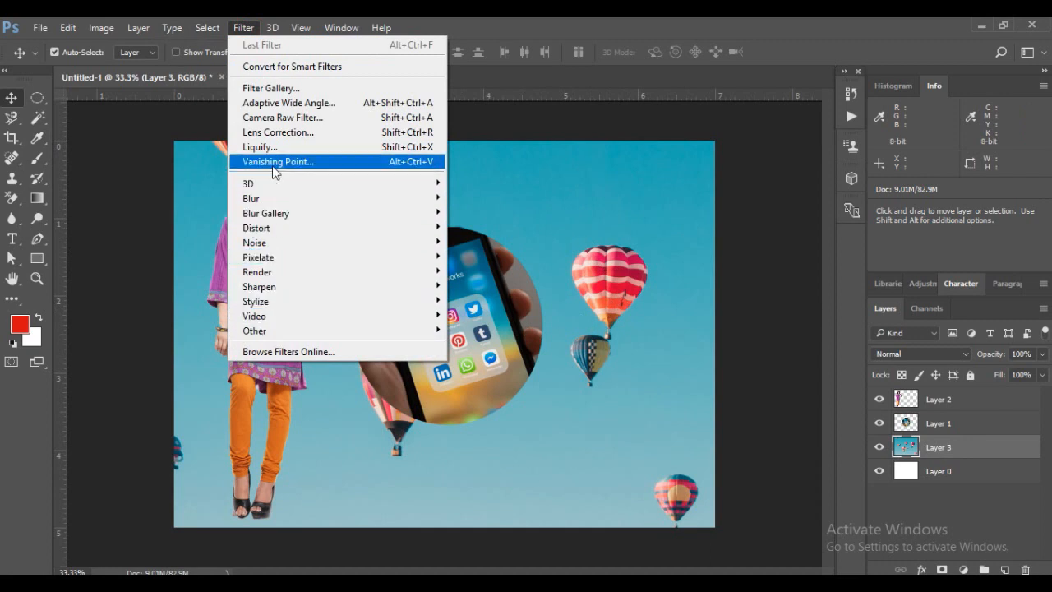
mouse_move(251, 198)
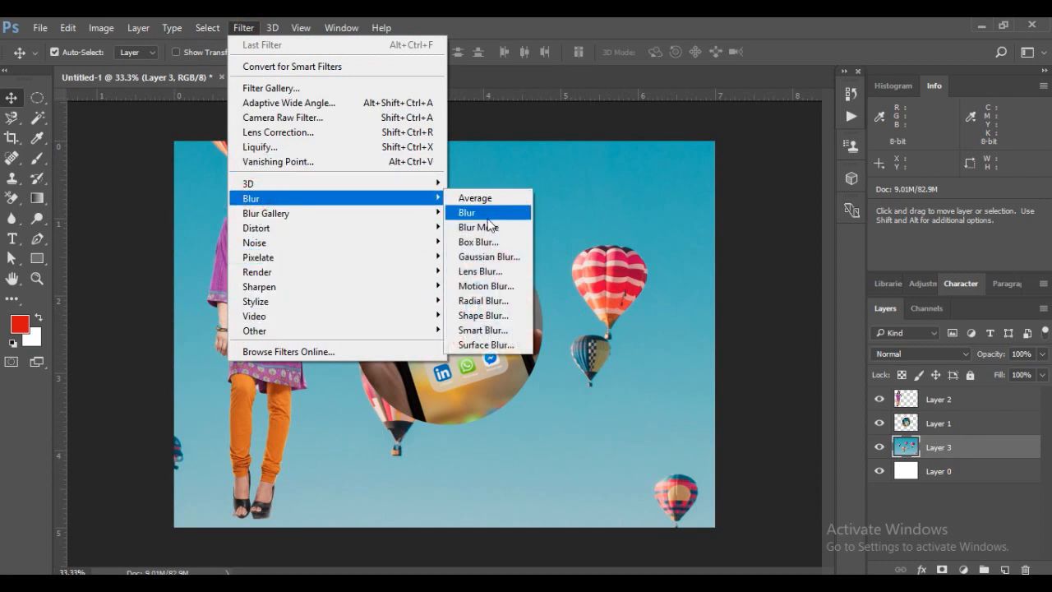
left_click(486, 257)
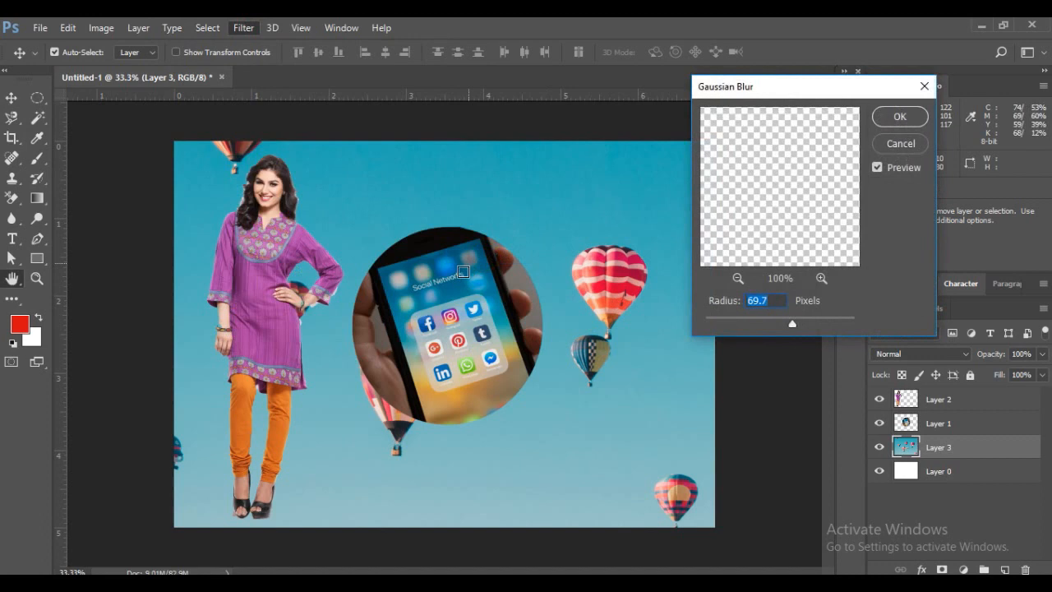
left_click_drag(790, 324, 776, 323)
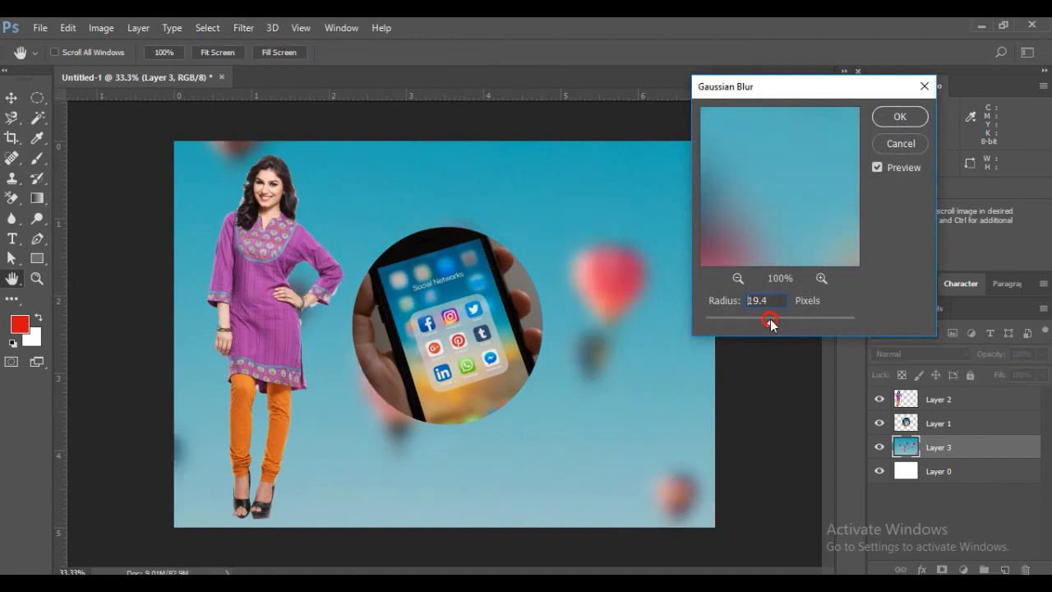
left_click(901, 118)
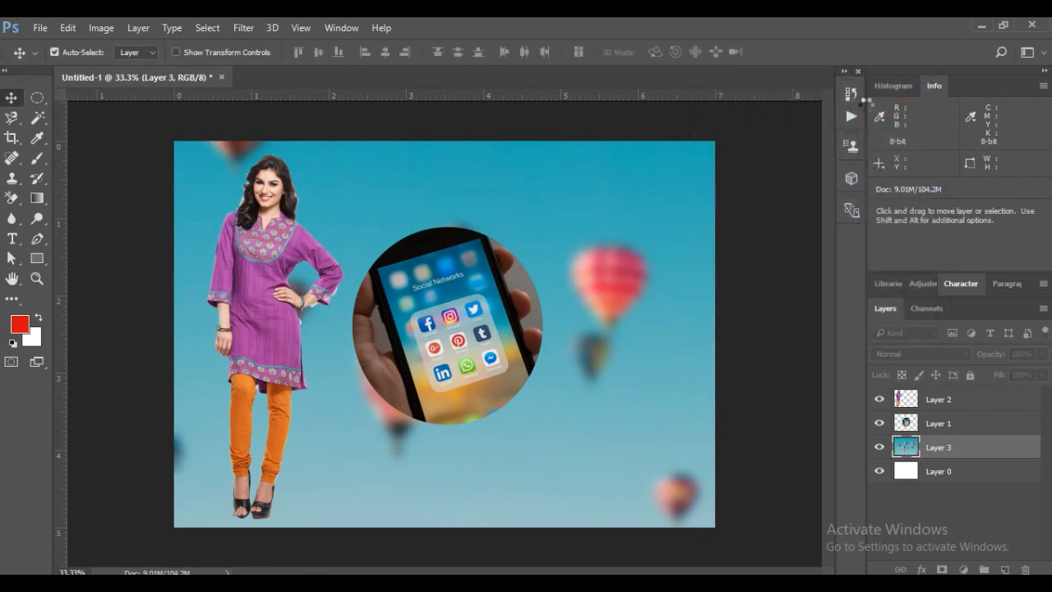
Shift the blurred sky slightly right and up, and move the phone circle up and right toward the canvas center
left_click_drag(608, 276, 617, 271)
left_click(413, 333)
left_click_drag(414, 333, 441, 304)
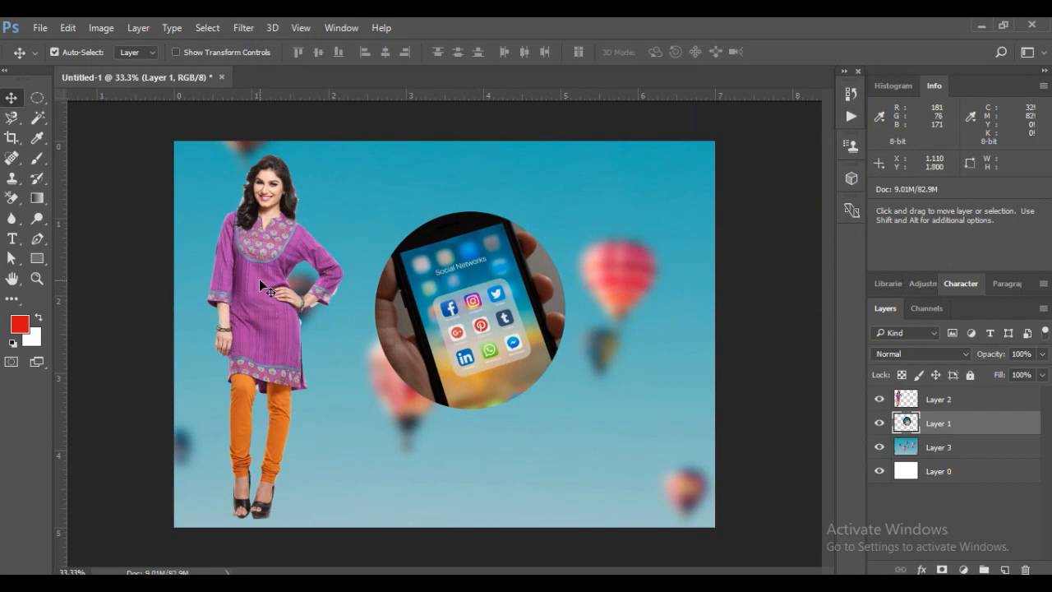
Shift the model on Layer 2 slightly right and place a duplicate of her near the canvas's right edge, level with the original
left_click(879, 399)
left_click(879, 399)
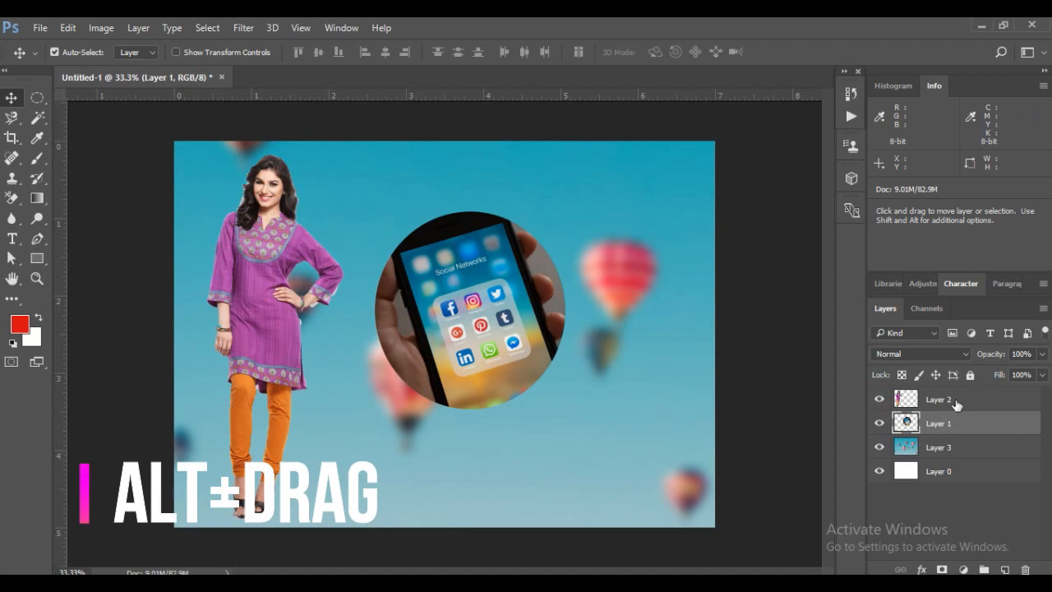
left_click(948, 401)
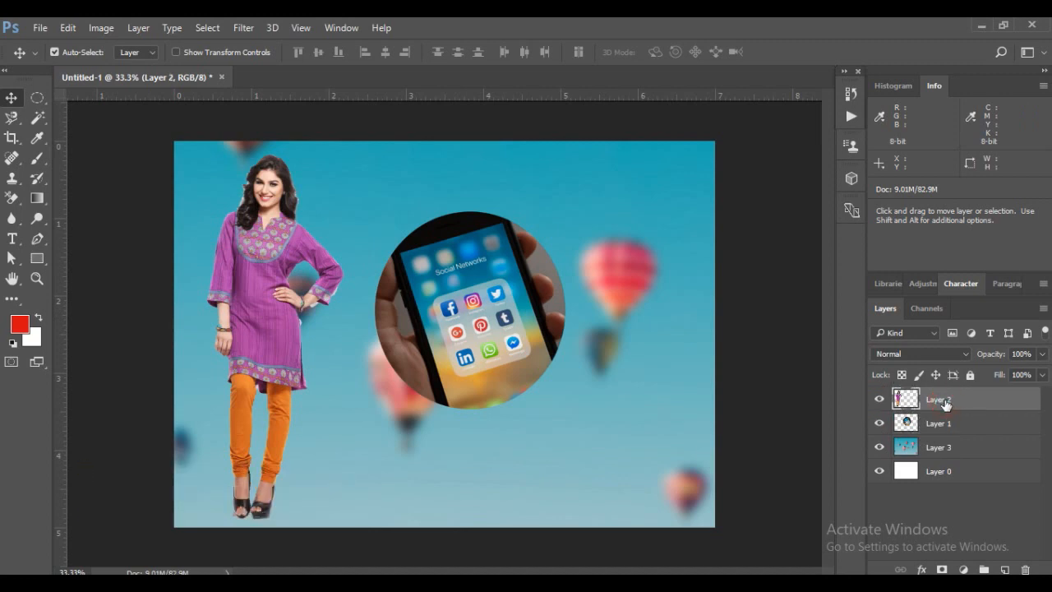
left_click_drag(269, 236, 281, 232)
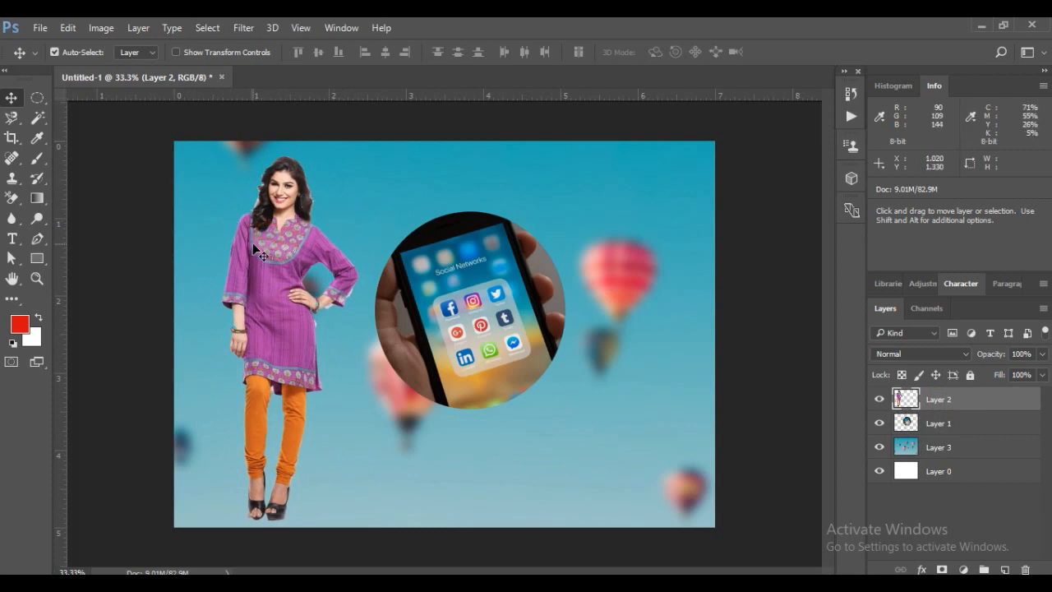
left_click_drag(257, 248, 611, 245)
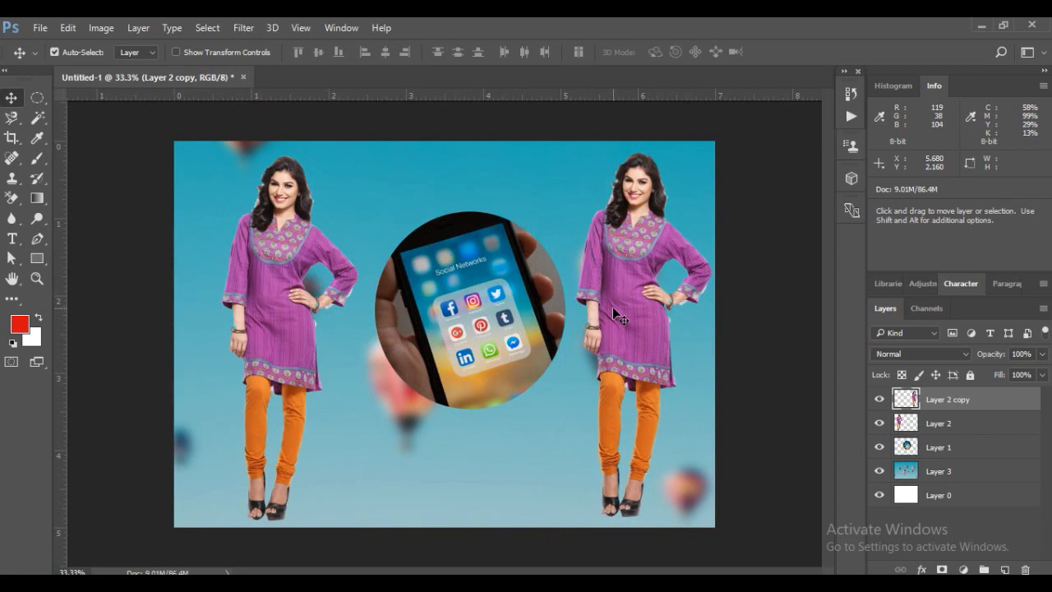
left_click_drag(632, 264, 635, 264)
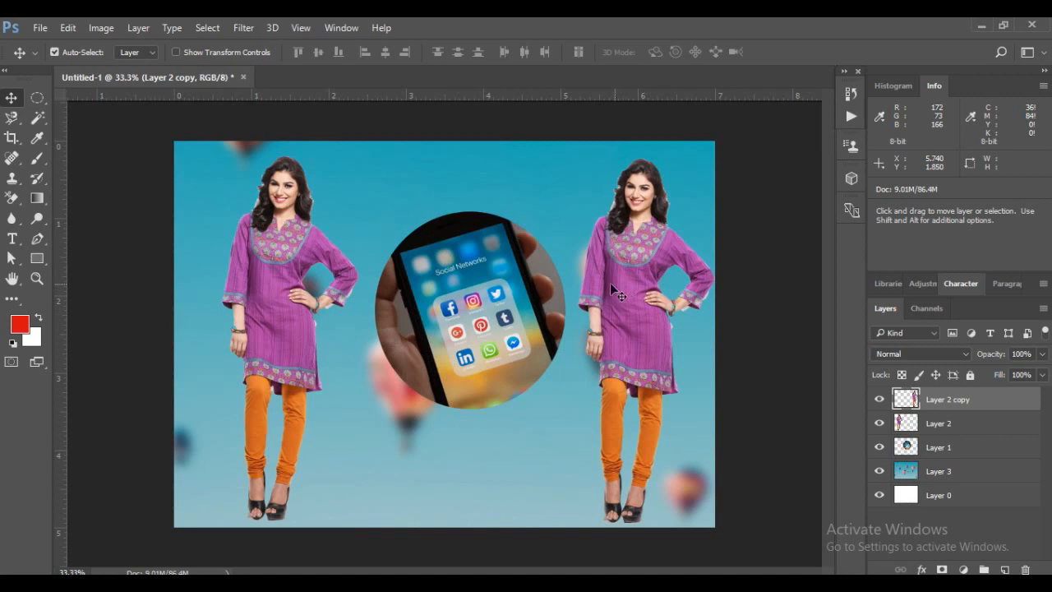
Rearrange the composition with the phone circle at the canvas's right side and the model copy close beside the original model
left_click_drag(467, 275, 561, 276)
left_click_drag(625, 247, 419, 239)
left_click_drag(543, 251, 570, 257)
left_click_drag(443, 255, 435, 261)
left_click_drag(291, 262, 307, 258)
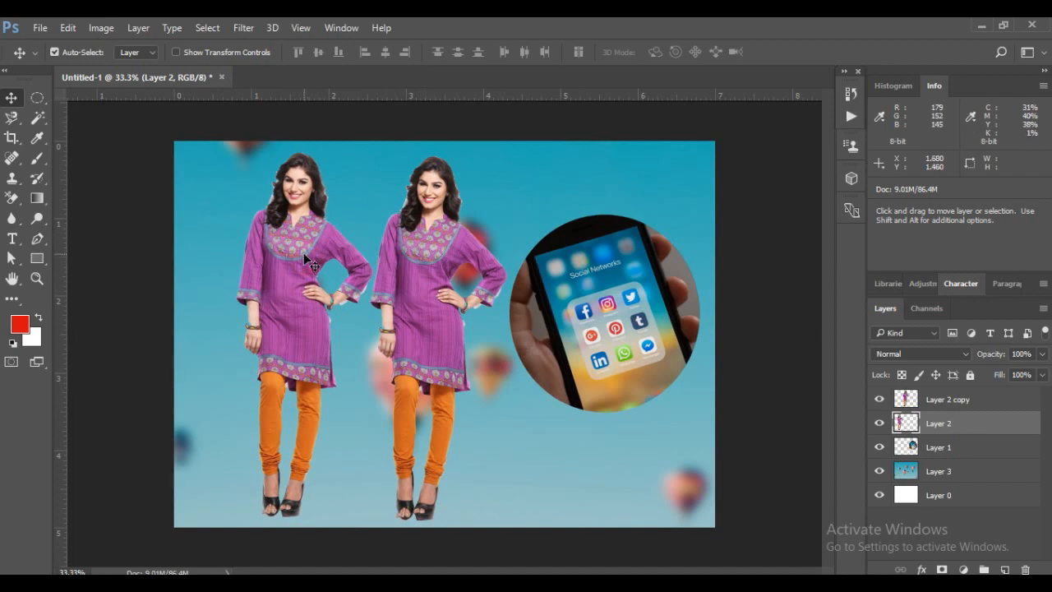
Flip the original model on Layer 2 horizontally and place her next to the copy as a mirrored pair
key("ctrl+t")
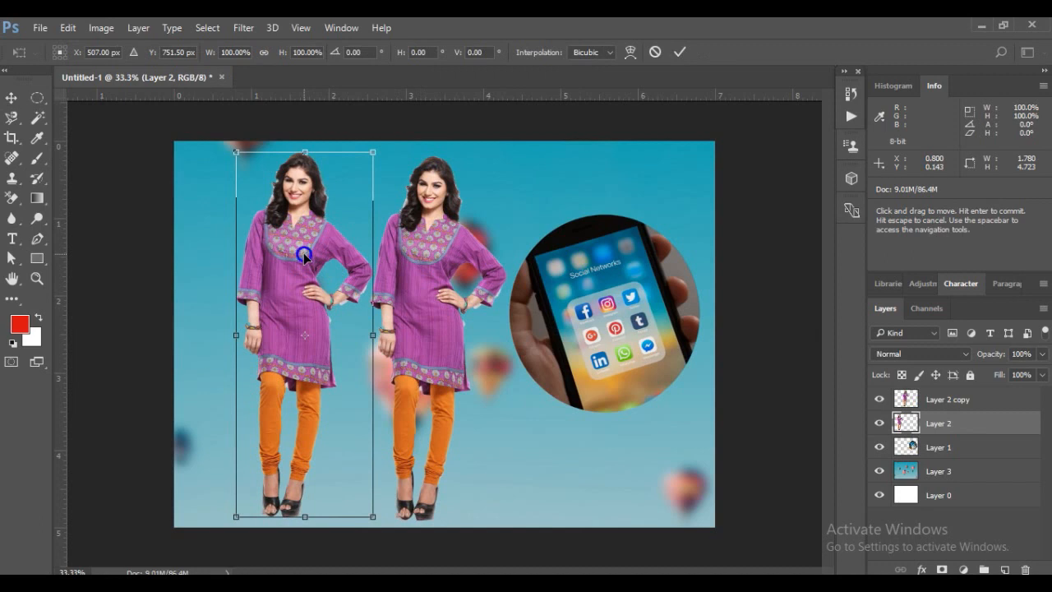
right_click(303, 254)
left_click(369, 485)
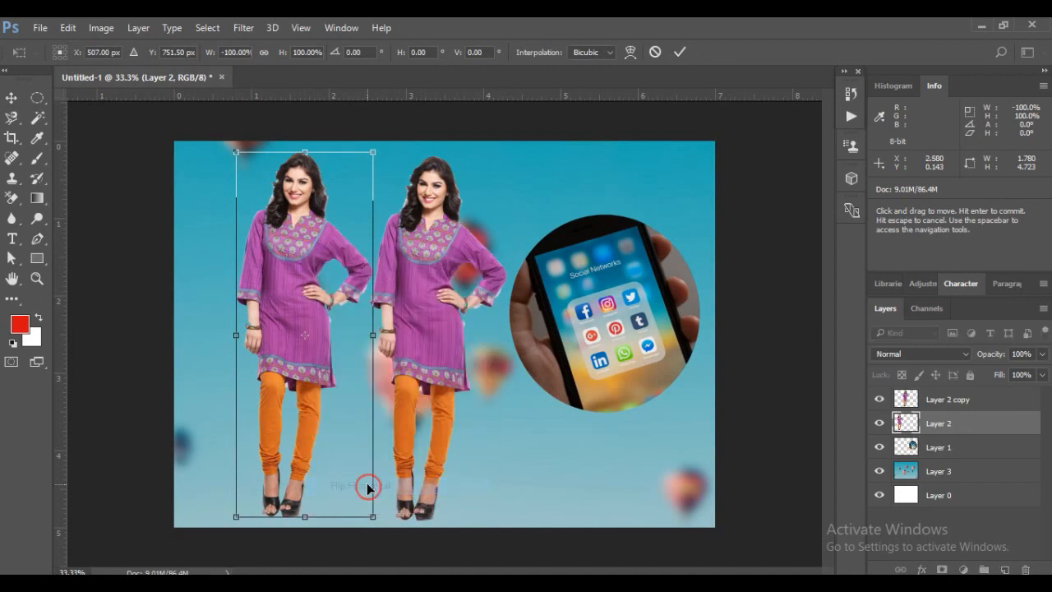
left_click_drag(325, 252, 332, 253)
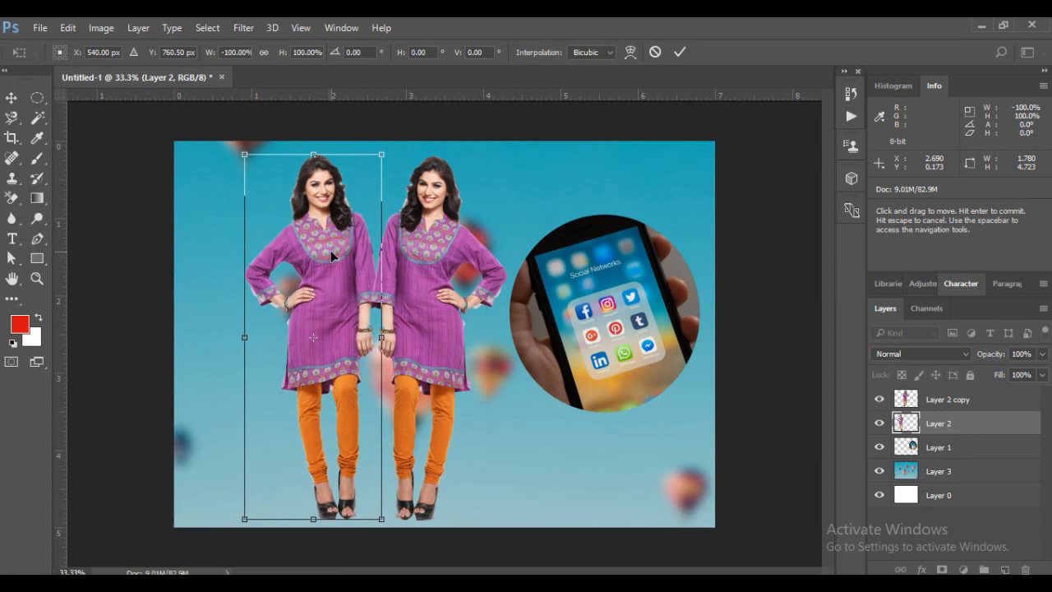
key("Return")
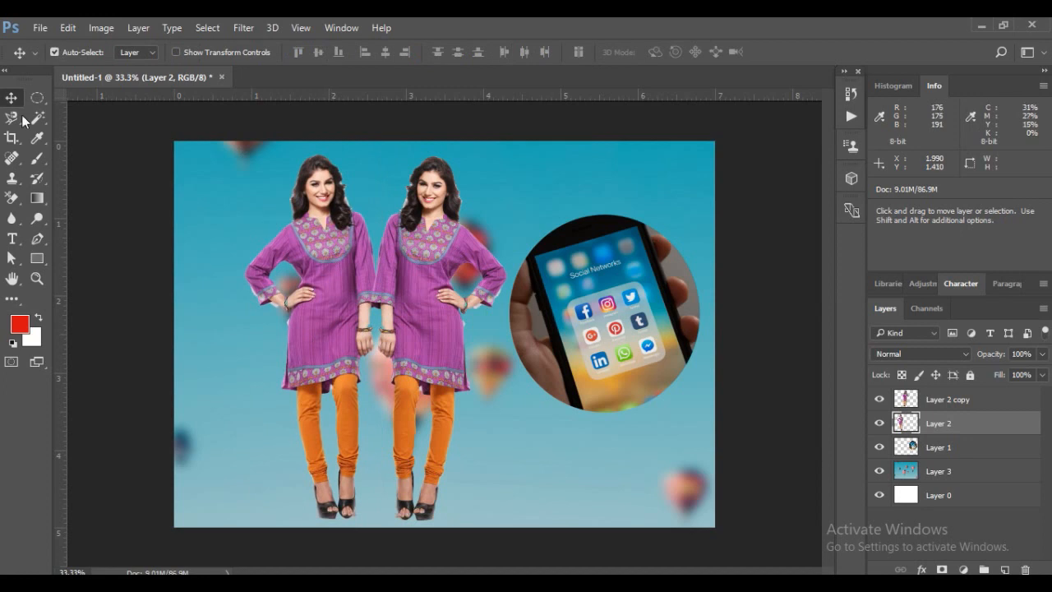
Check the balloon sky layer's visibility and shift the model copy slightly right and up from her mirrored twin
left_click(477, 151)
left_click(878, 472)
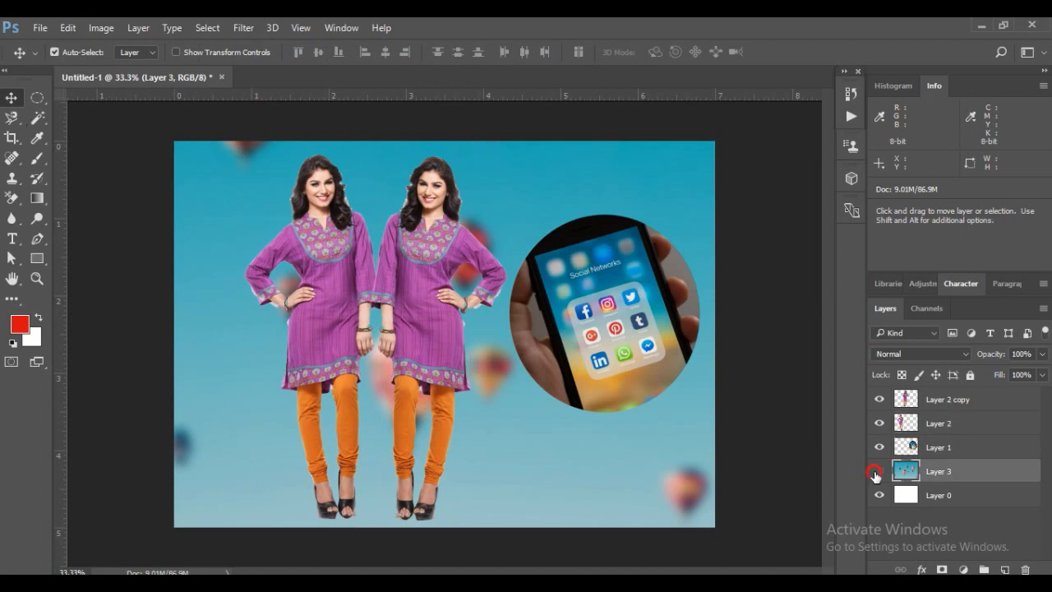
left_click(878, 471)
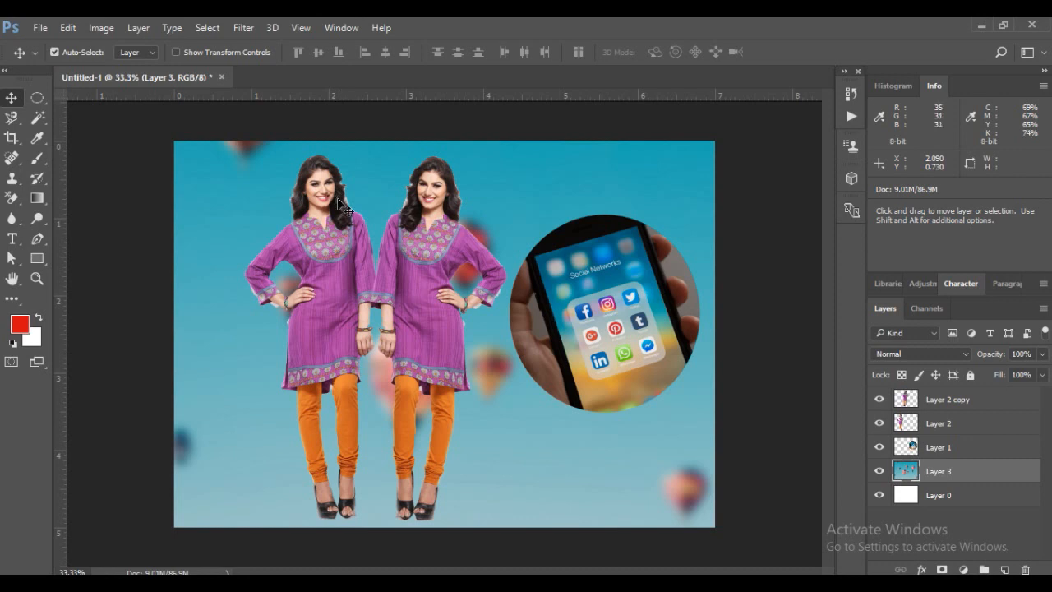
left_click(411, 257)
left_click_drag(411, 257, 428, 249)
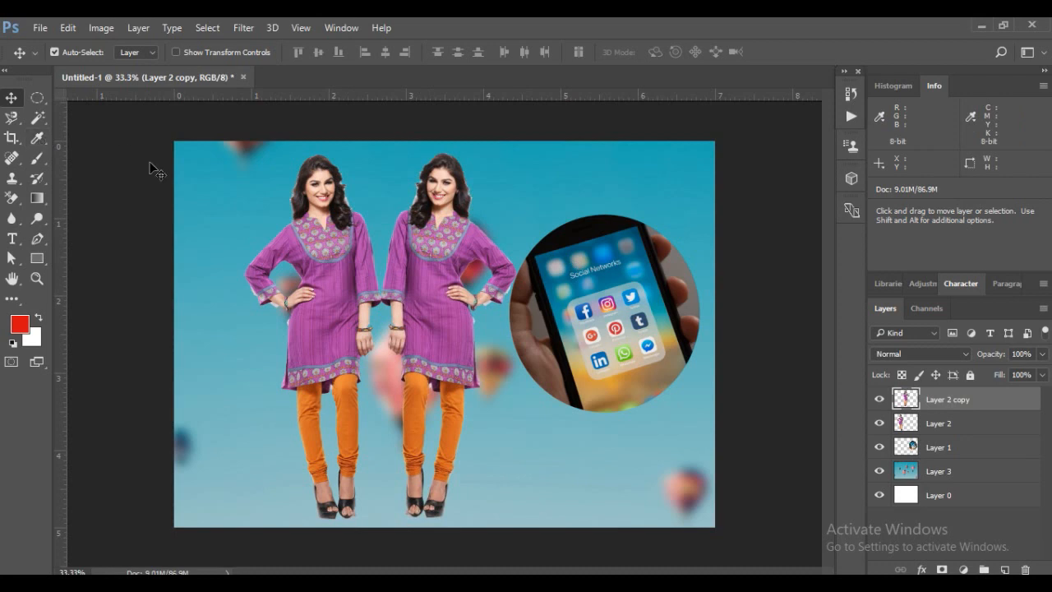
left_click(36, 138)
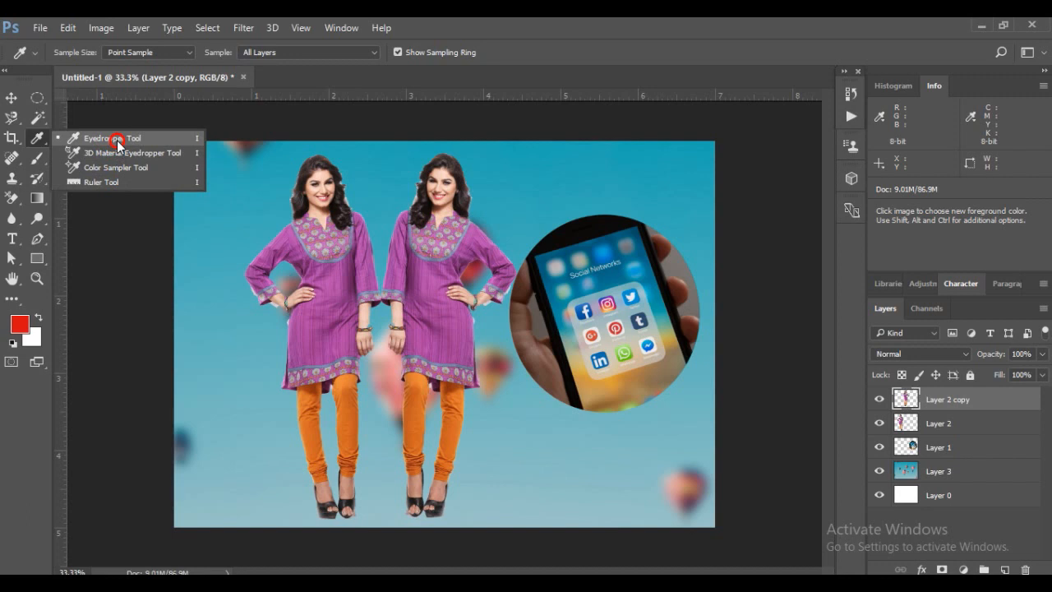
left_click(117, 141)
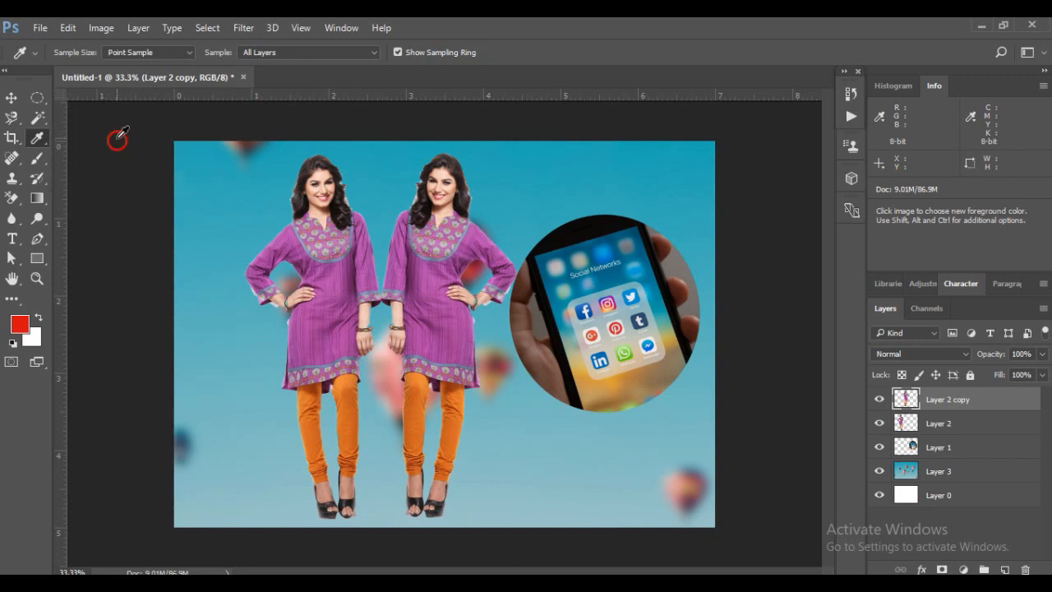
left_click(11, 101)
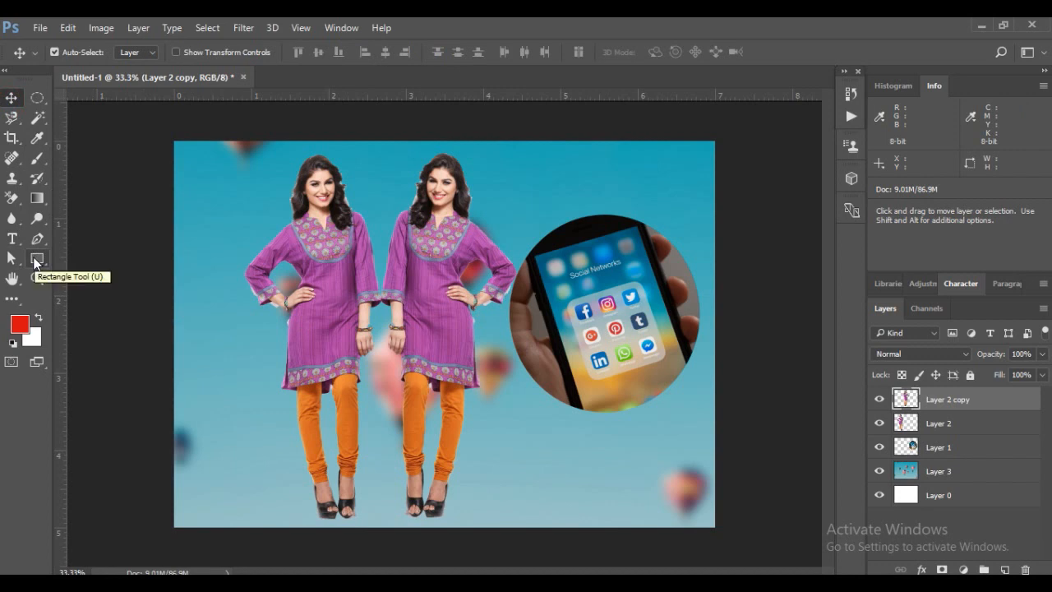
Add a new layer above Layer 2 copy and draw a red ellipse of about 813 x 864 px covering the phone circle
left_click(951, 403)
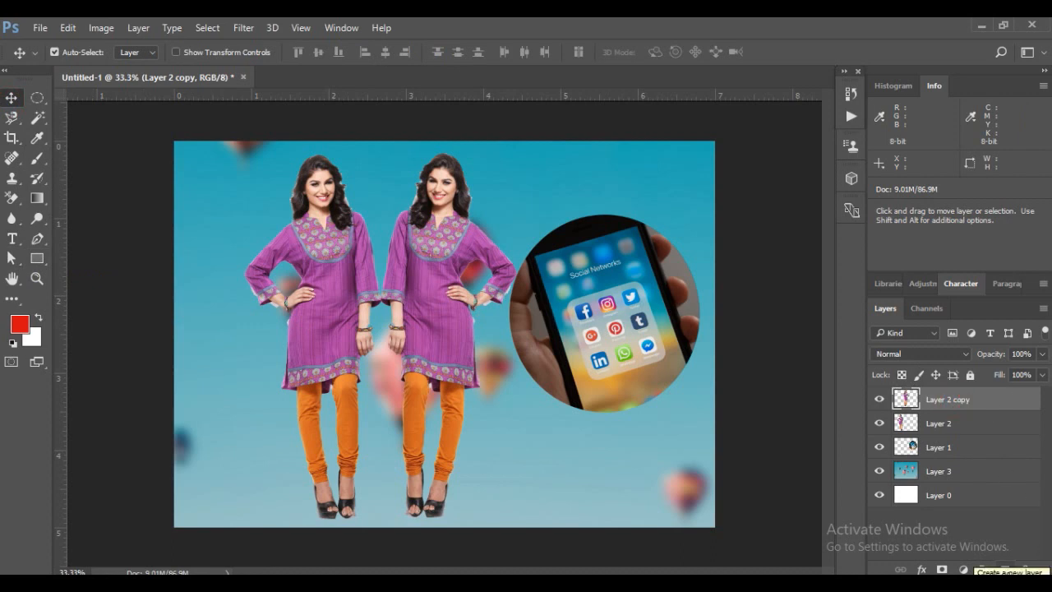
left_click(1004, 569)
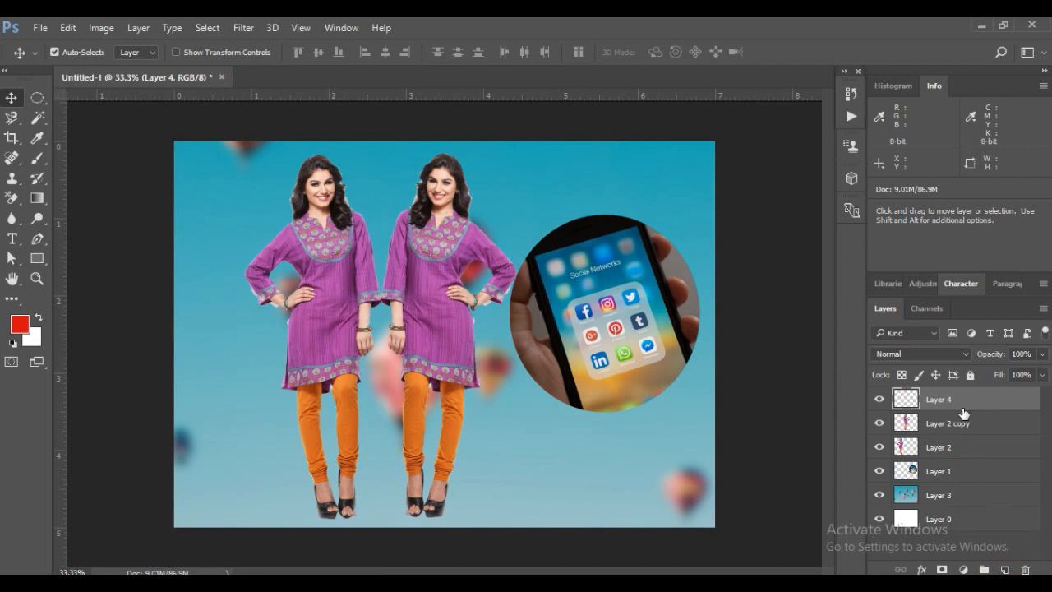
left_click(37, 258)
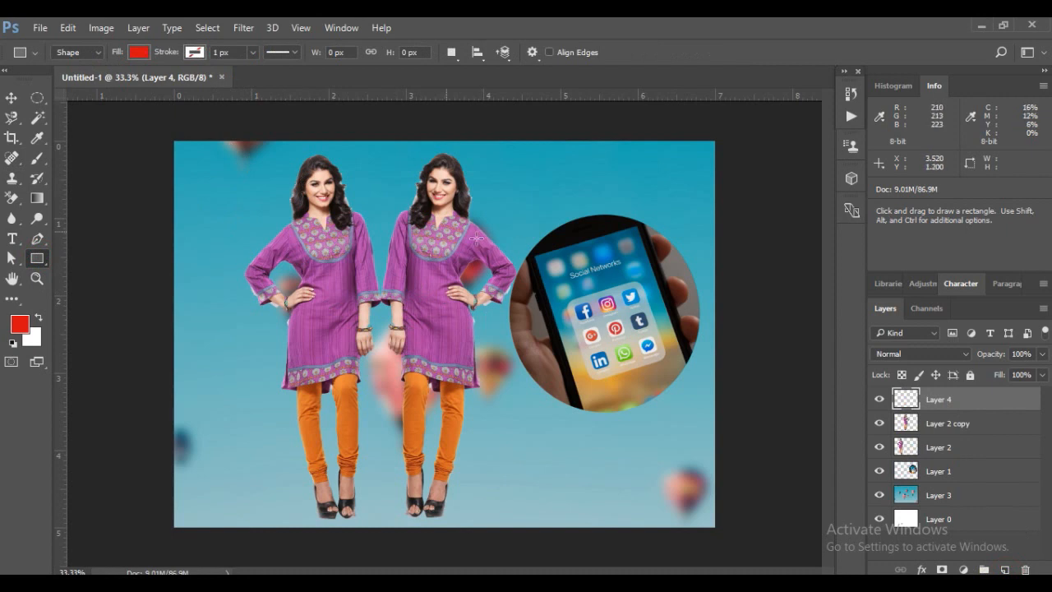
left_click_drag(41, 261, 90, 291)
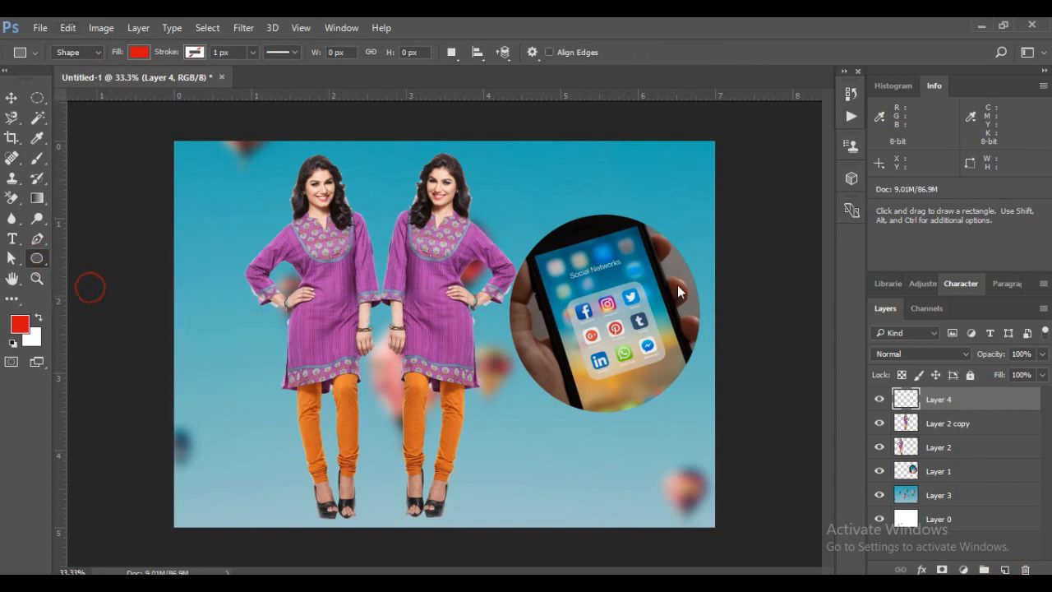
left_click_drag(511, 213, 707, 420)
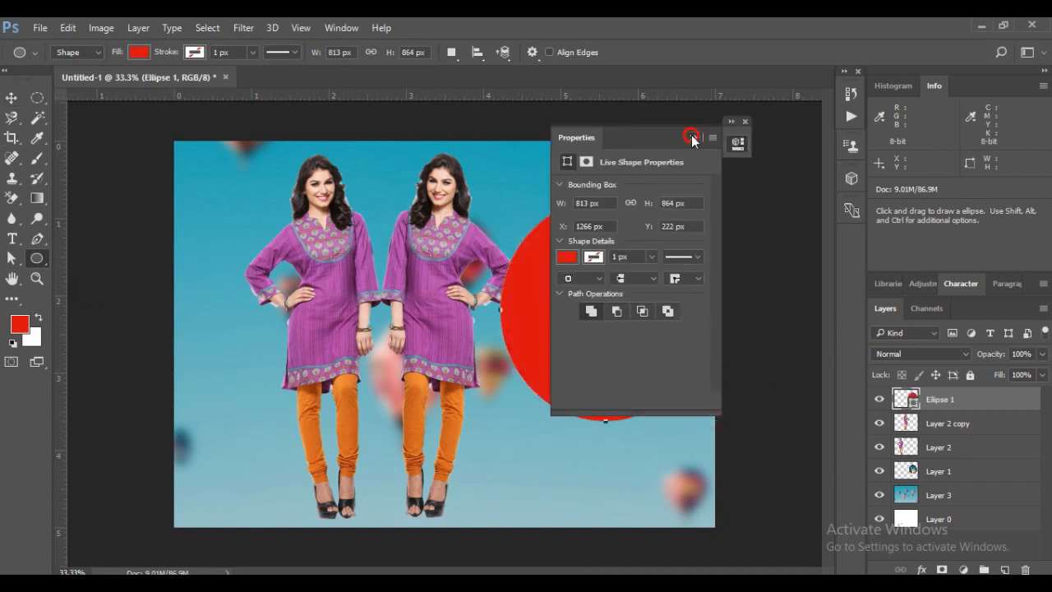
left_click(694, 137)
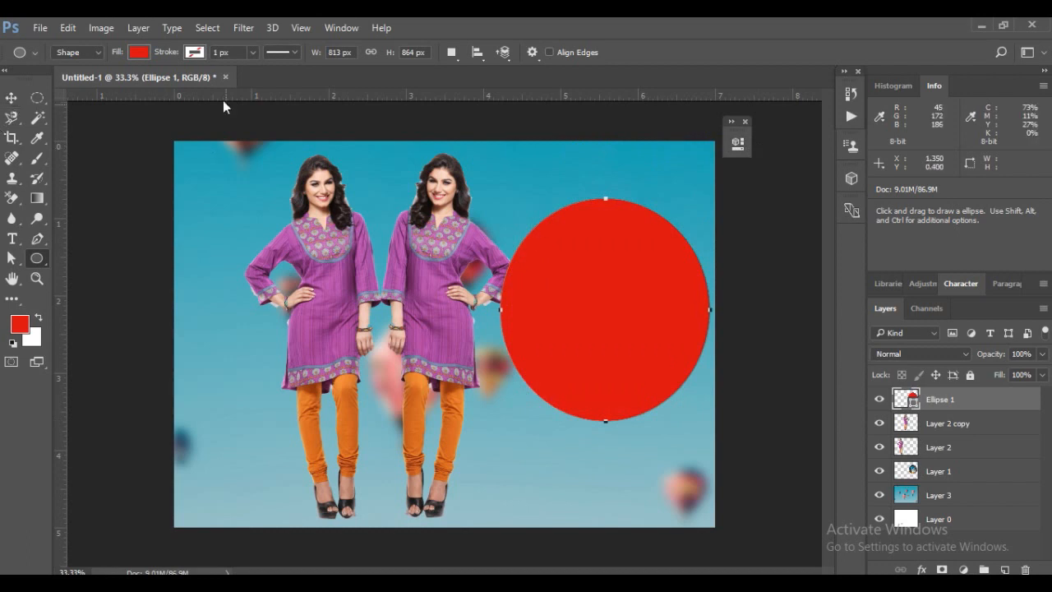
Fill the ellipse with white and move its layer directly below Layer 1 so it frames the phone circle
left_click(138, 54)
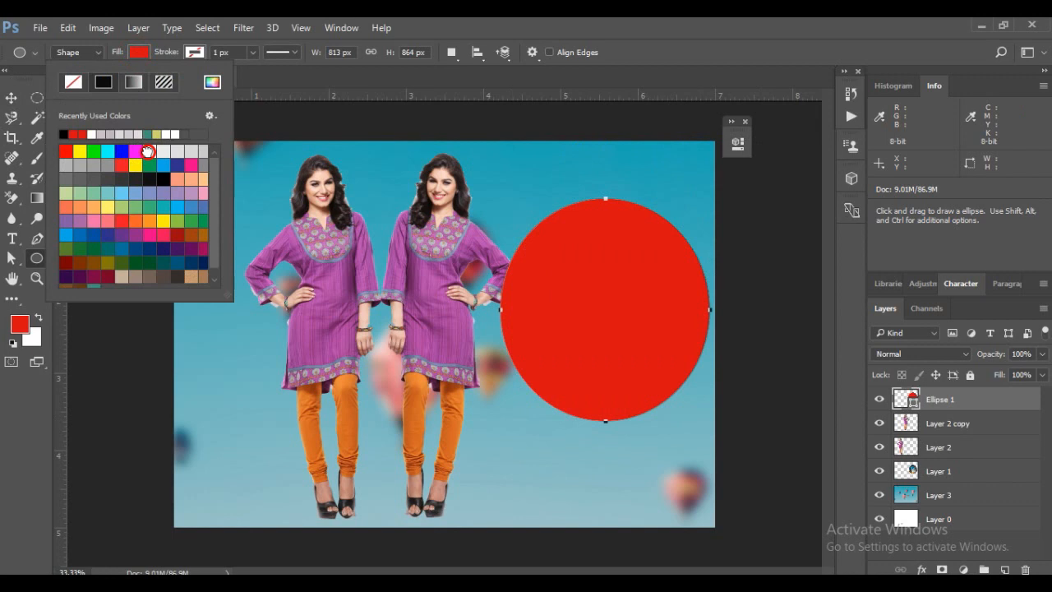
left_click(150, 150)
left_click(11, 98)
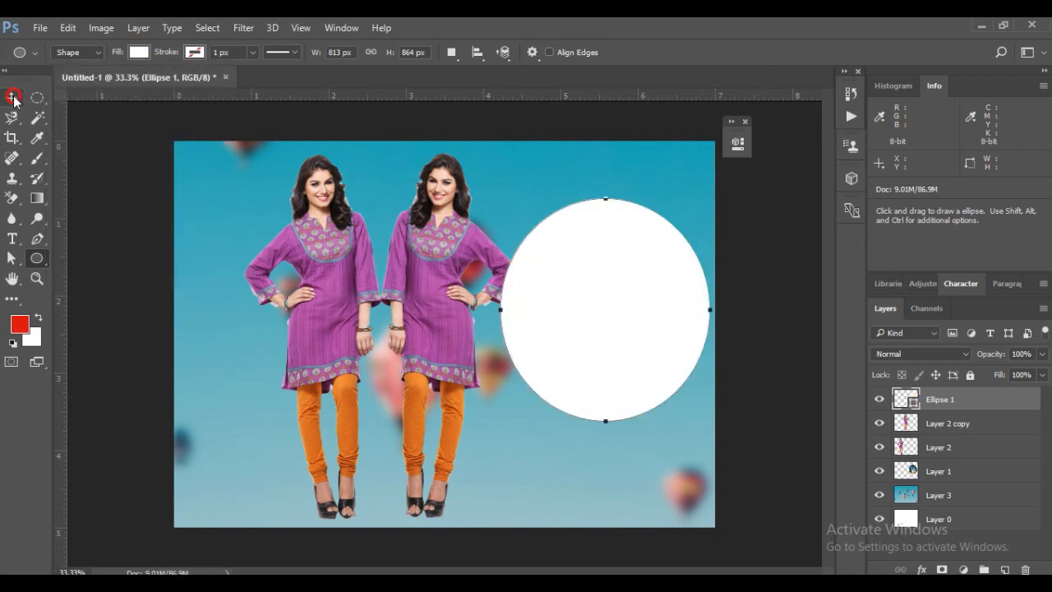
left_click(615, 276)
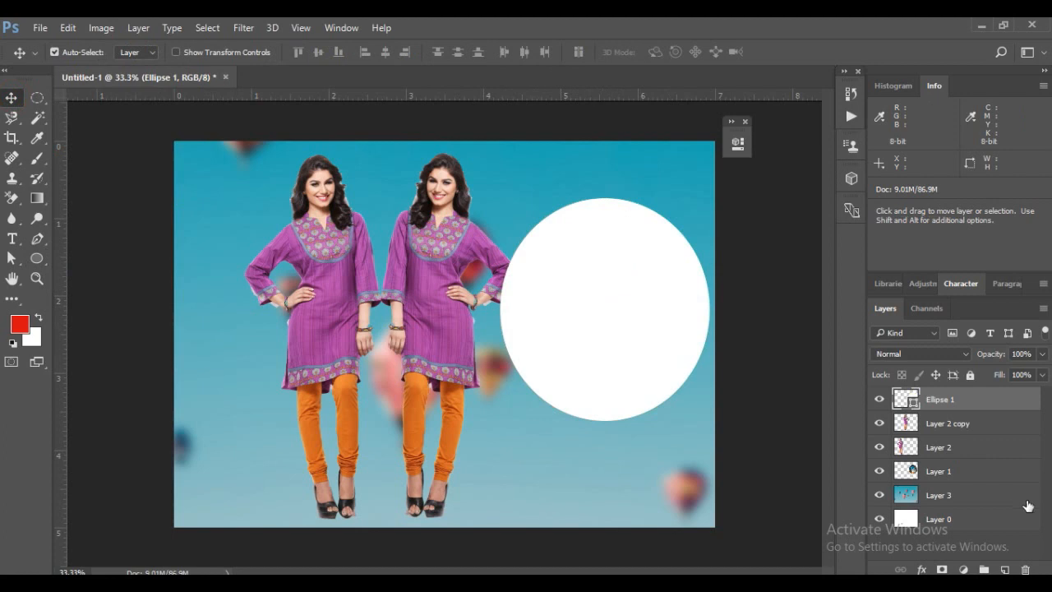
left_click_drag(975, 401, 970, 474)
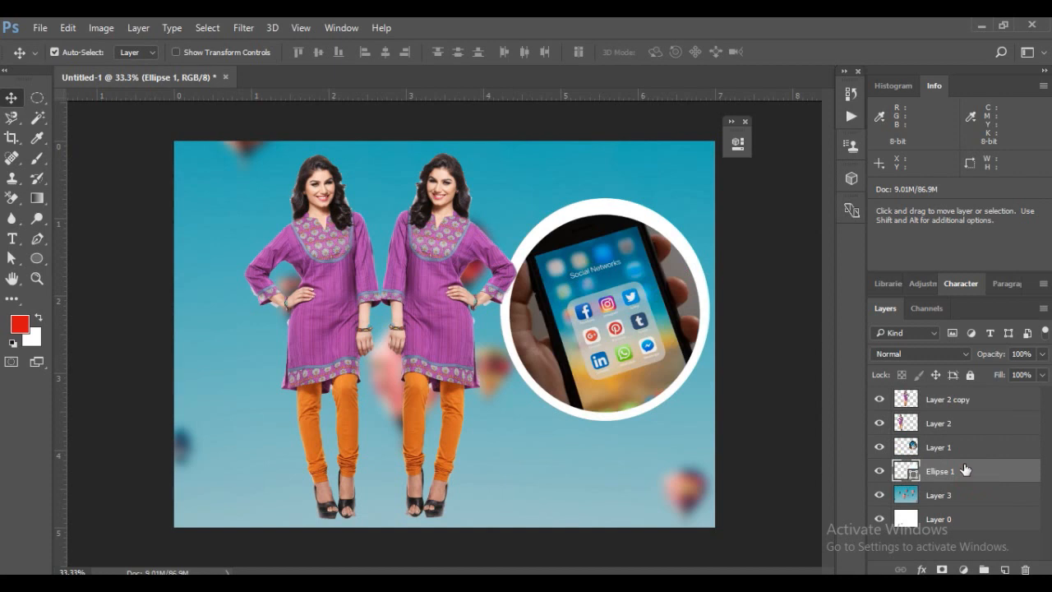
Transform the white ellipse slightly smaller on all four sides to leave a thin, even border around the phone circle
left_click(604, 205)
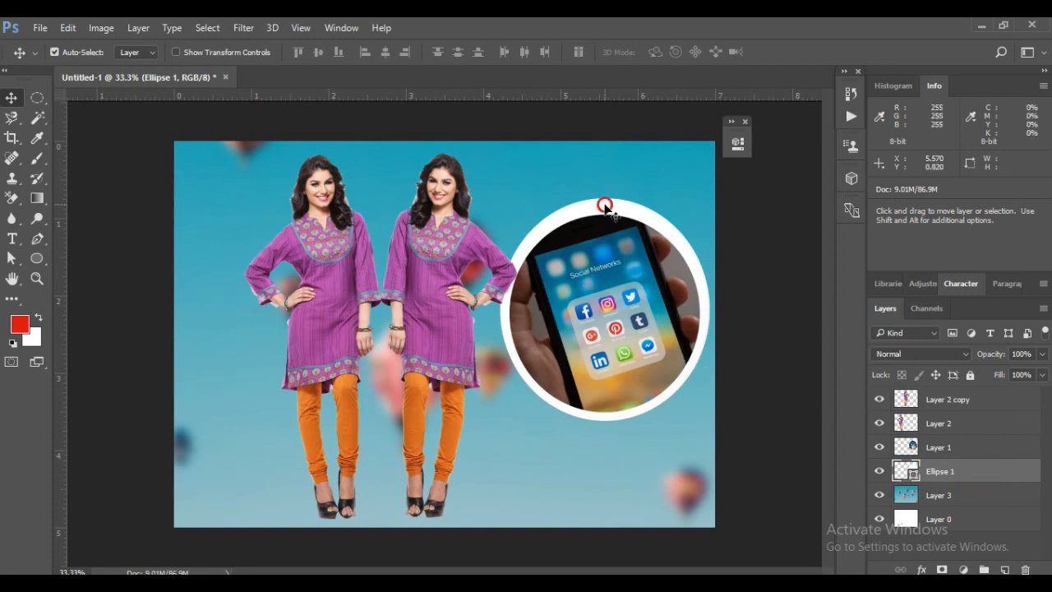
key("ctrl")
key("ctrl+t")
left_click(605, 202)
left_click_drag(605, 202, 605, 207)
left_click_drag(708, 313, 705, 312)
left_click_drag(602, 418, 604, 418)
left_click_drag(500, 312, 502, 313)
key("Return")
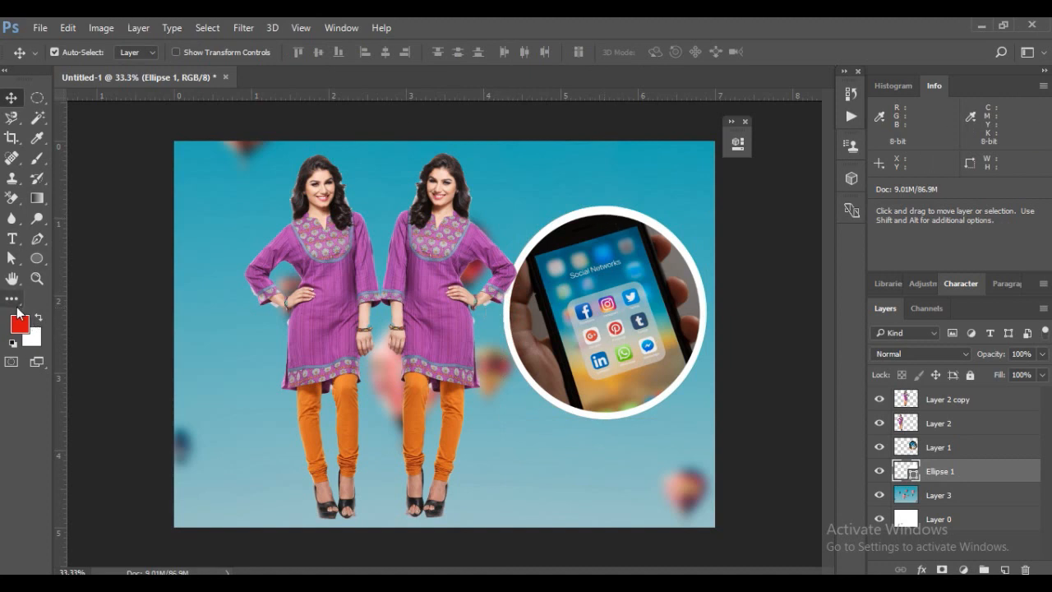
Recolor the ellipse border to orange ce6722, sampled from the model's leggings
double_click(936, 473)
left_click(911, 472)
left_click(911, 472)
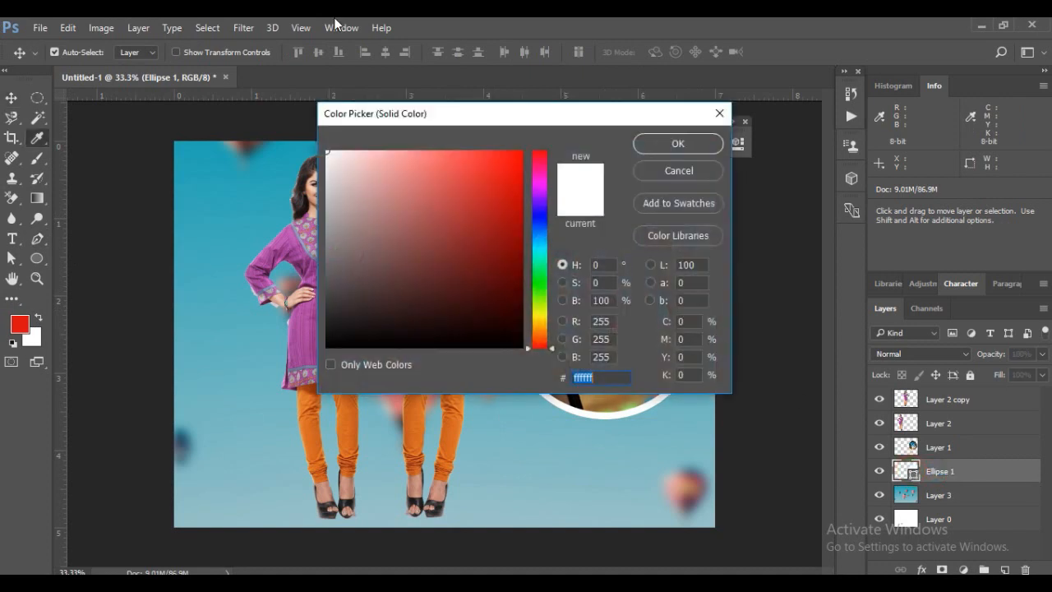
left_click_drag(460, 110, 725, 93)
left_click(38, 139)
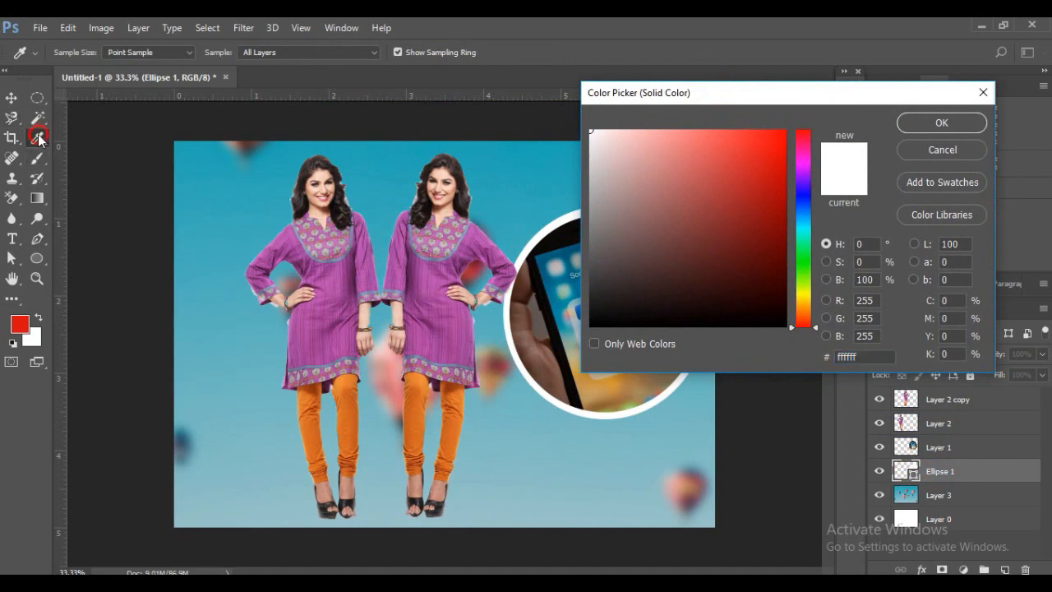
left_click(368, 248)
left_click(441, 300)
left_click(456, 392)
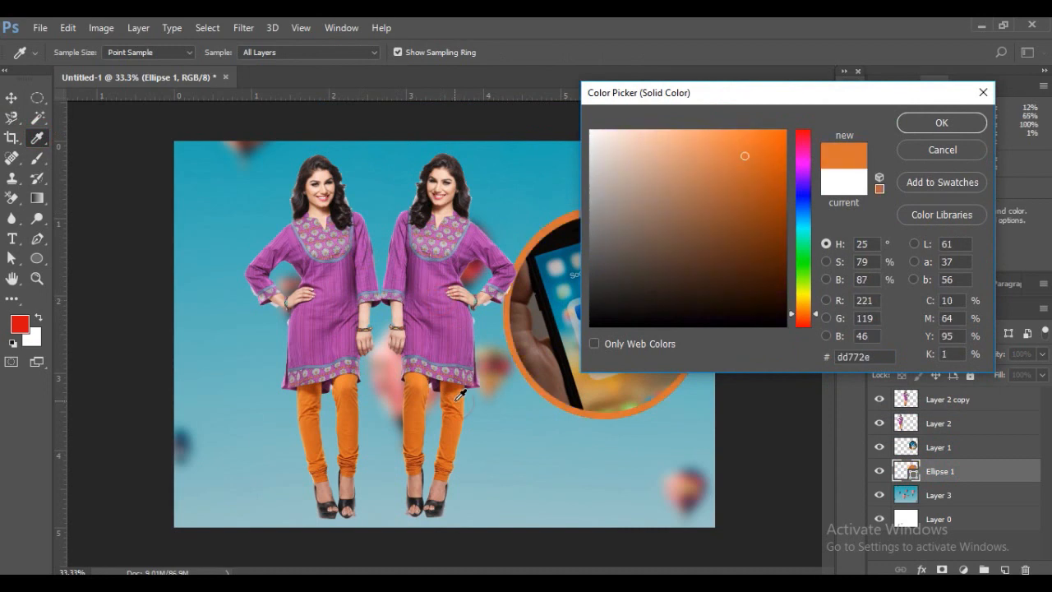
left_click(349, 400)
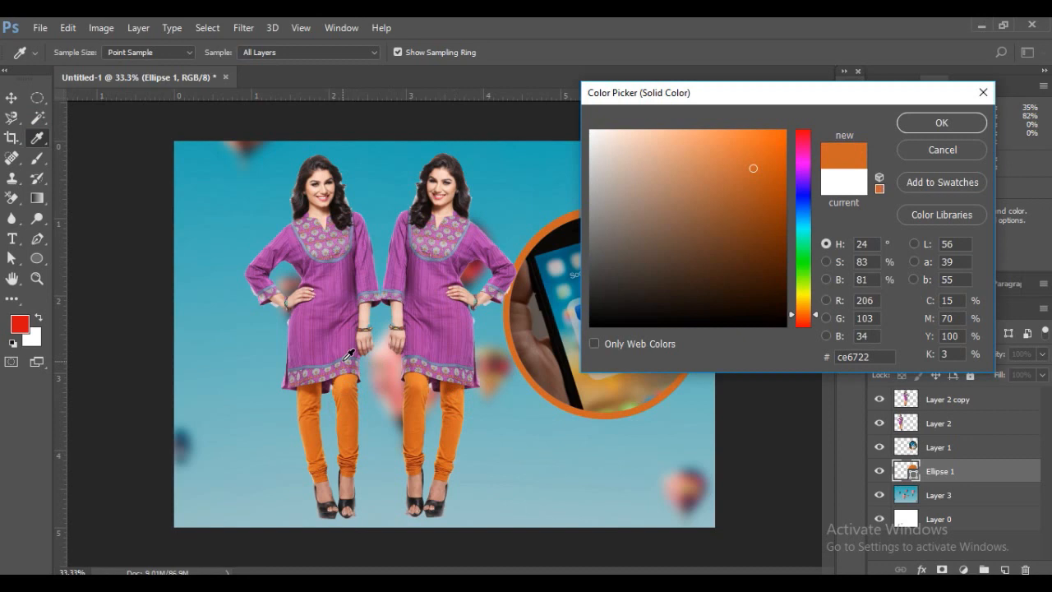
left_click(953, 120)
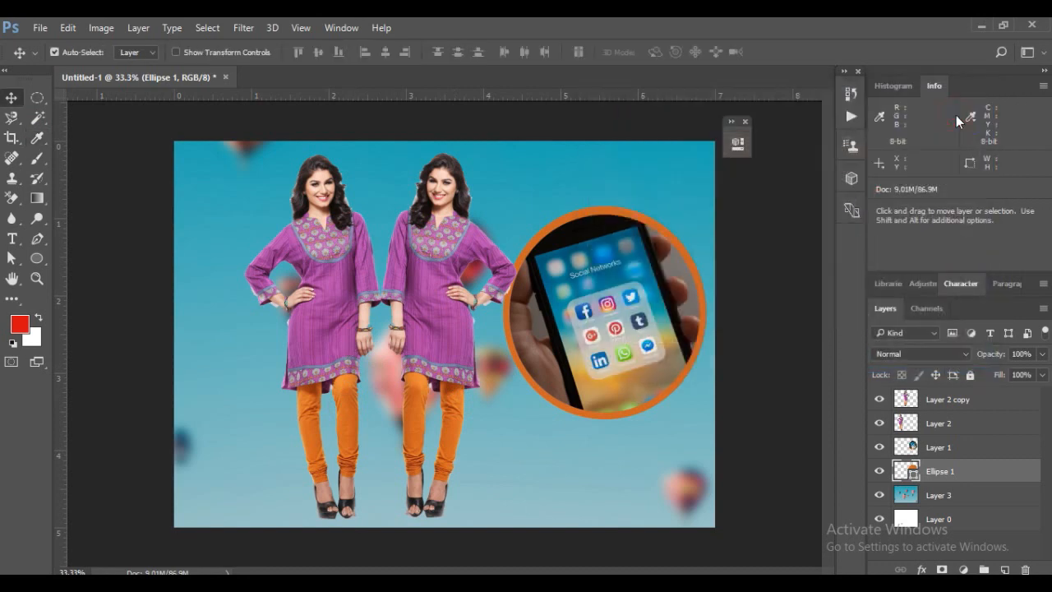